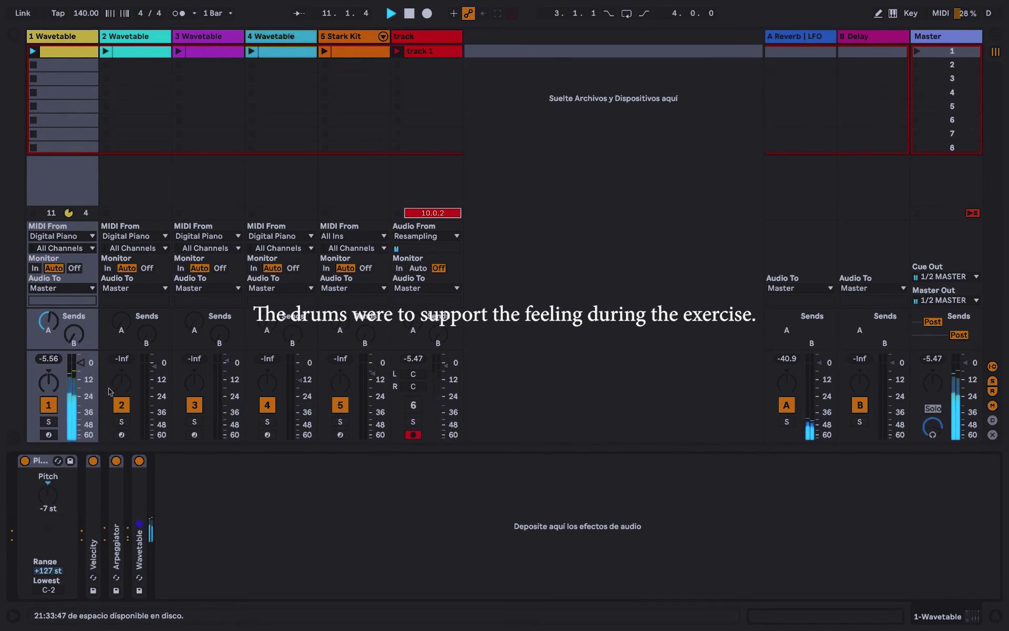
Launch the first clip on track 2 and raise the track's delay and reverb sends
left_click(108, 55)
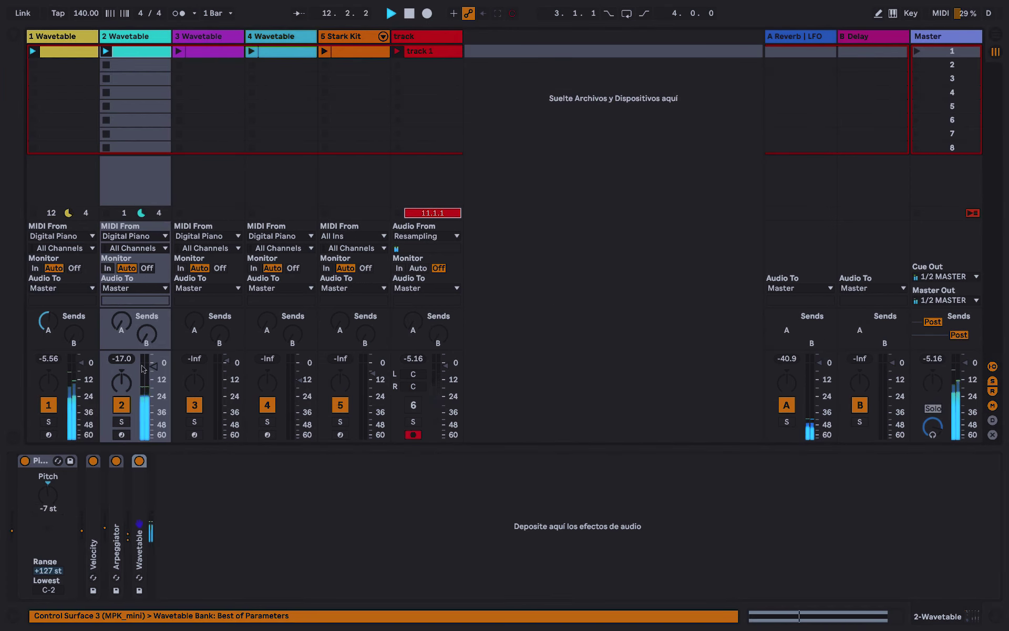
left_click_drag(147, 334, 148, 276)
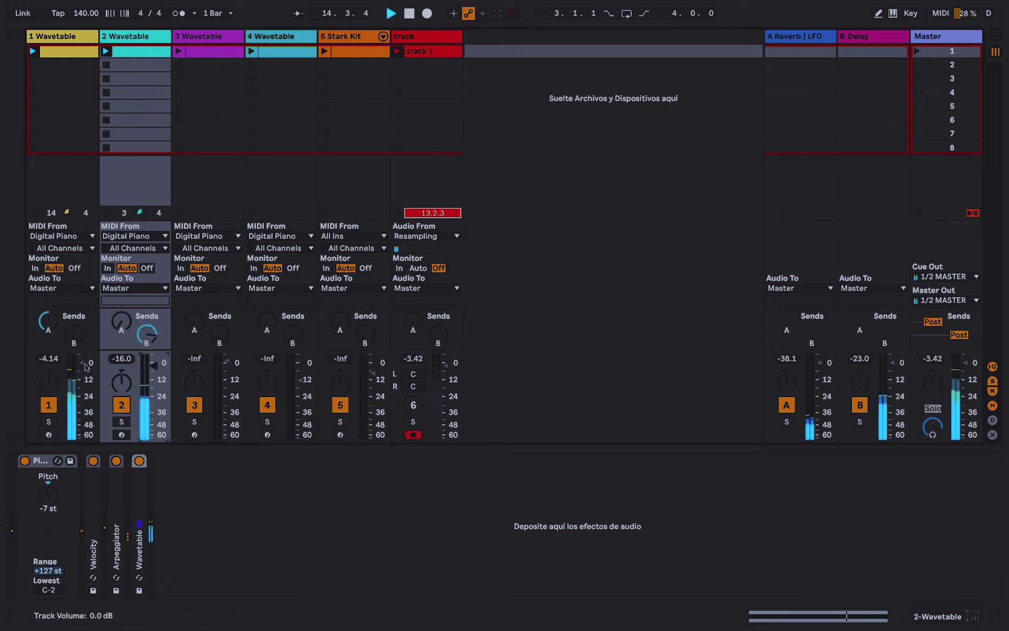
scroll(121, 321, "up", 3)
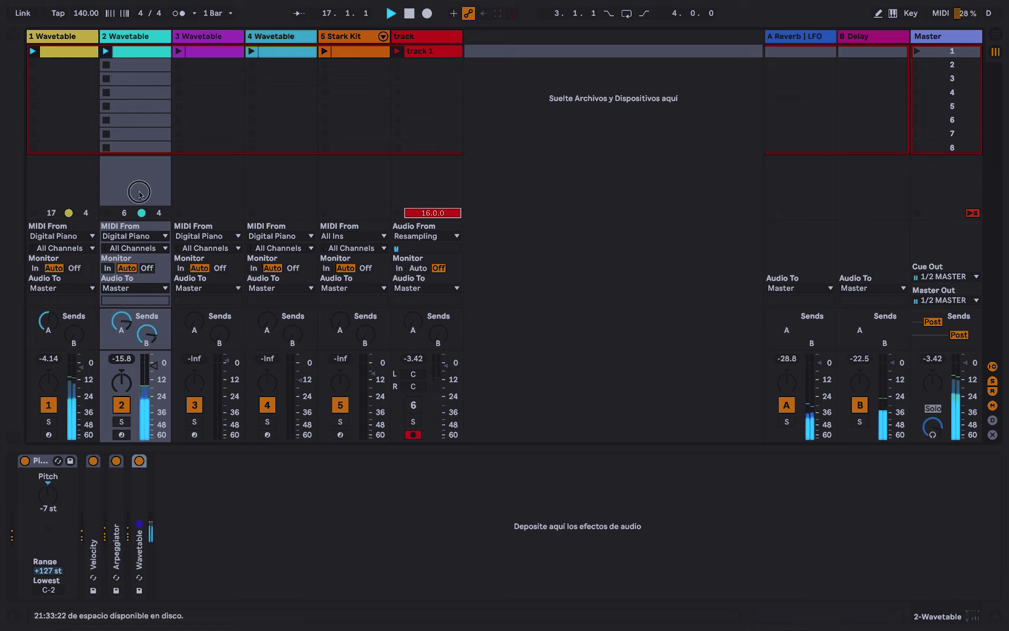
Audition track 2's Pitch device at +7, +12 and +5 st, and settle on 0 st
left_click(47, 495)
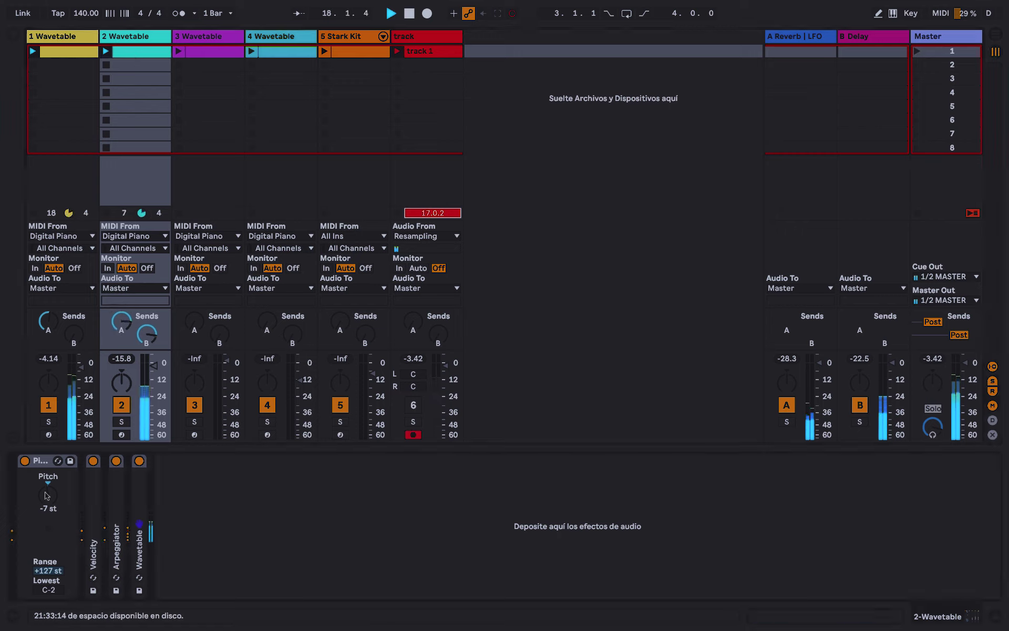
mouse_move(45, 493)
left_mouse_down()
mouse_move(46, 484)
mouse_move(45, 495)
left_mouse_up()
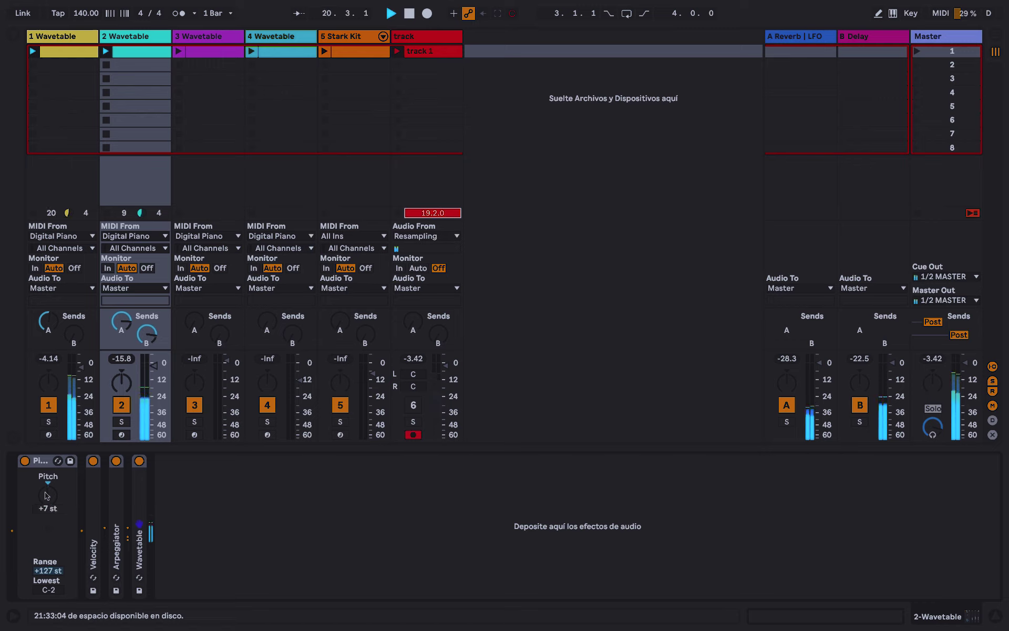
type("12")
key("Return")
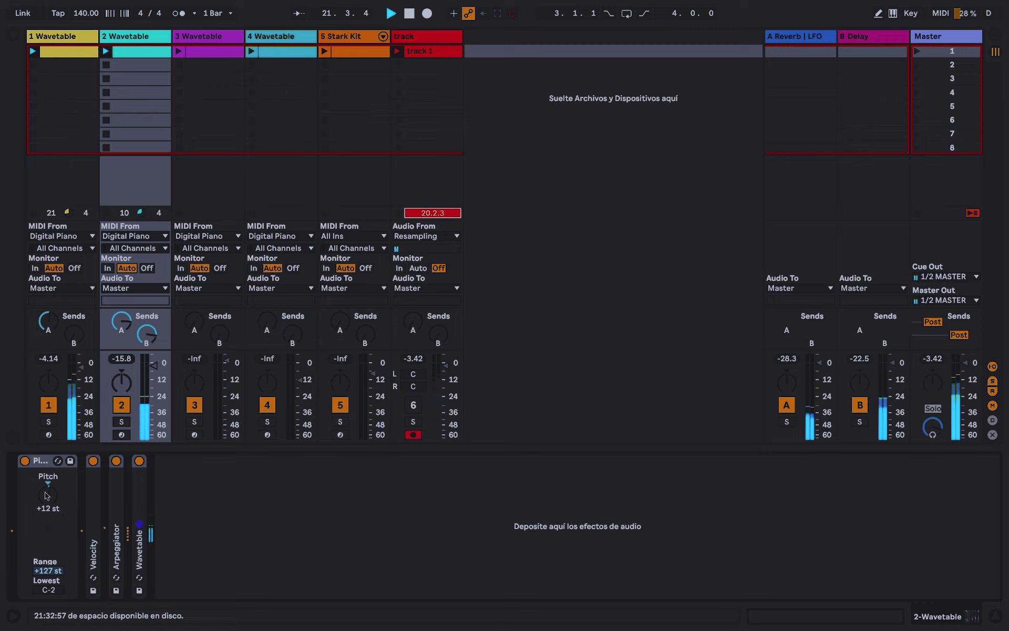
type("5")
key("Return")
type("-")
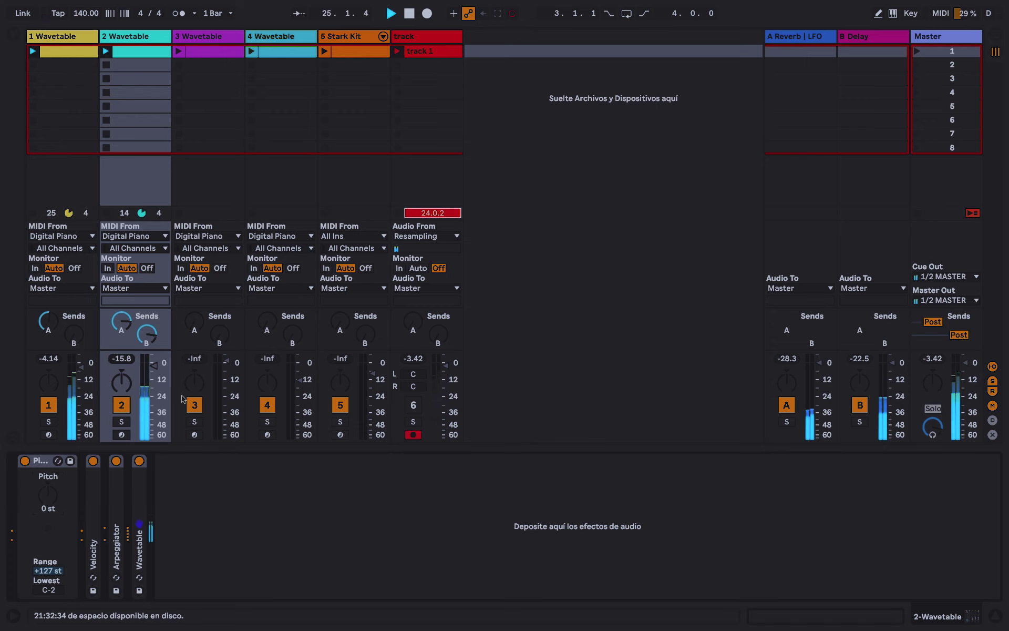
Launch the Stark Kit drum clip and raise the track's delay send
left_click(324, 51)
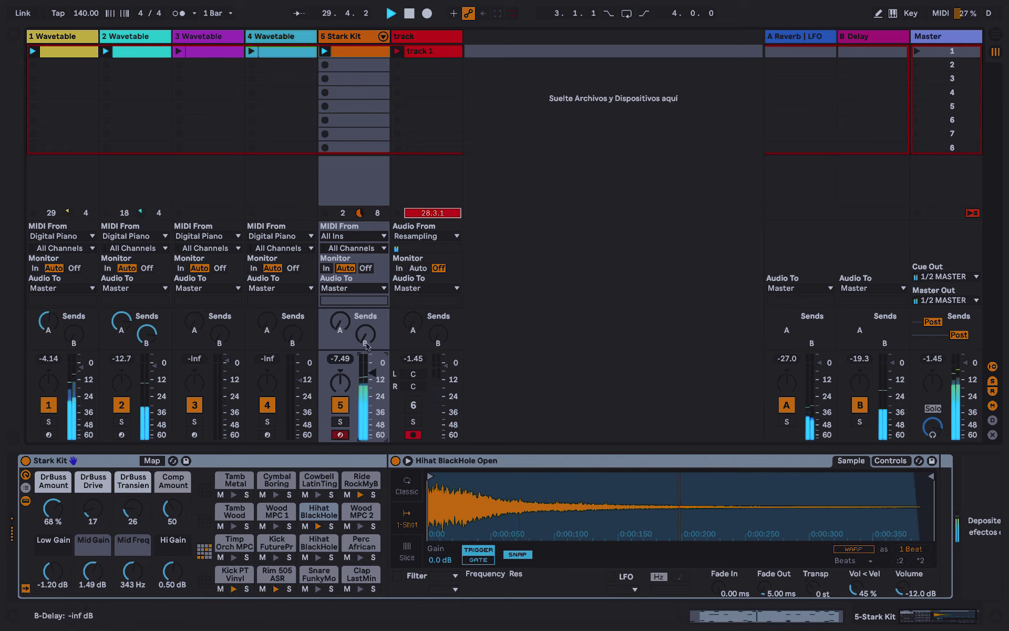
mouse_move(366, 345)
left_mouse_down()
mouse_move(366, 317)
mouse_move(366, 333)
left_mouse_up()
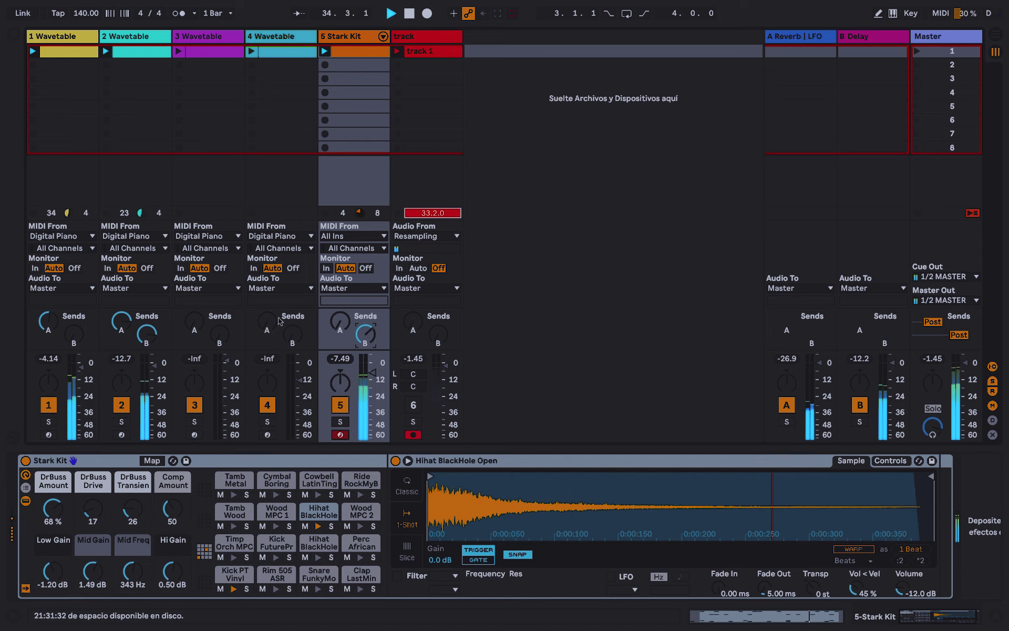
Launch the first clip on track 4 and set its Pitch device to -24 st
left_click(253, 51)
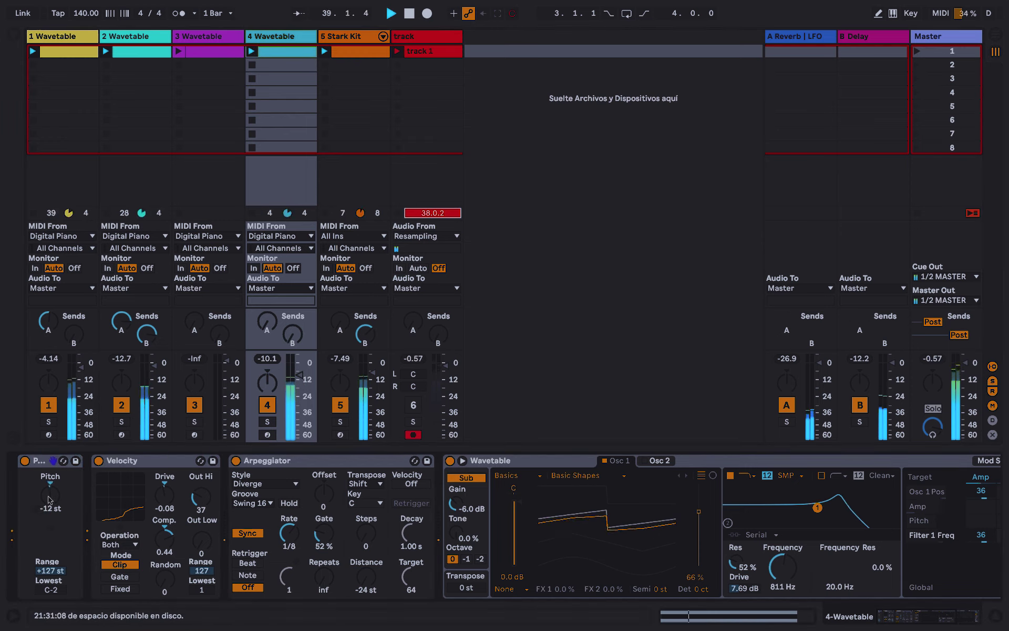
type("-24")
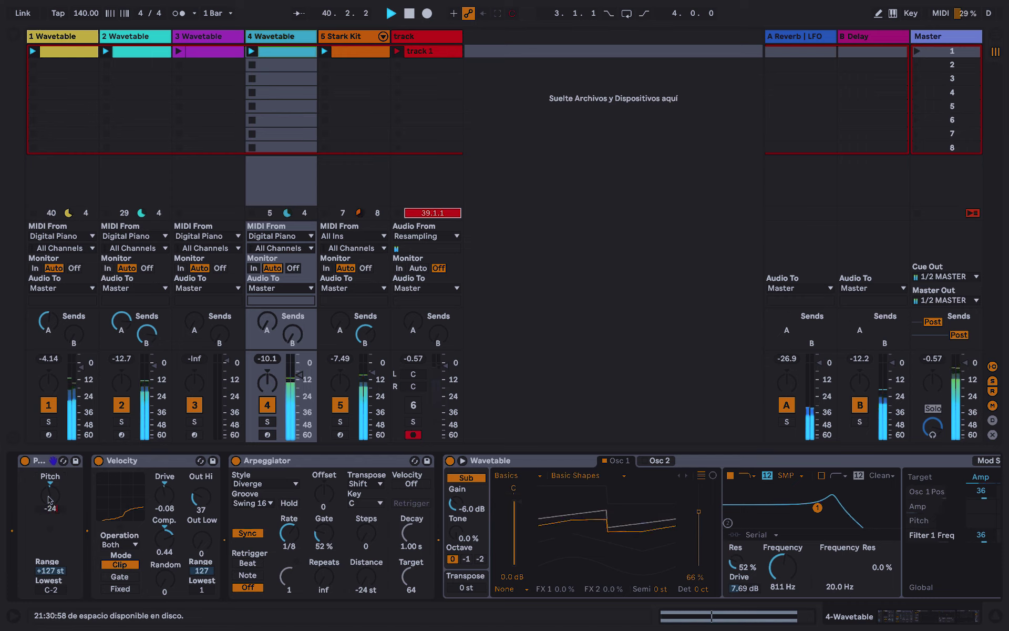
key("Return")
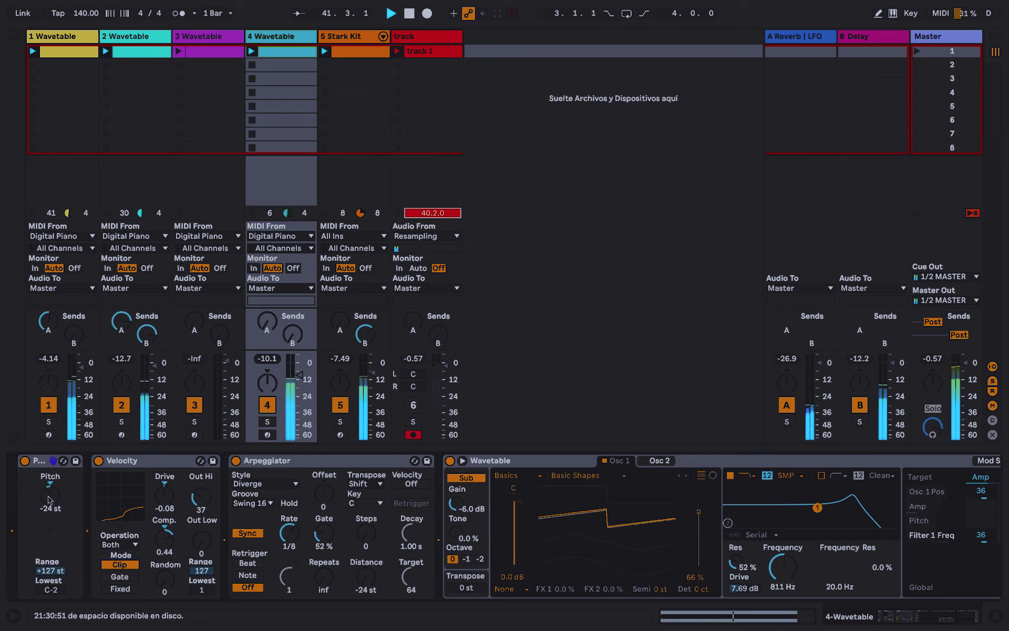
Raise track 4's volume to about -8 dB and turn up the computer's output volume
left_click_drag(300, 375, 300, 368)
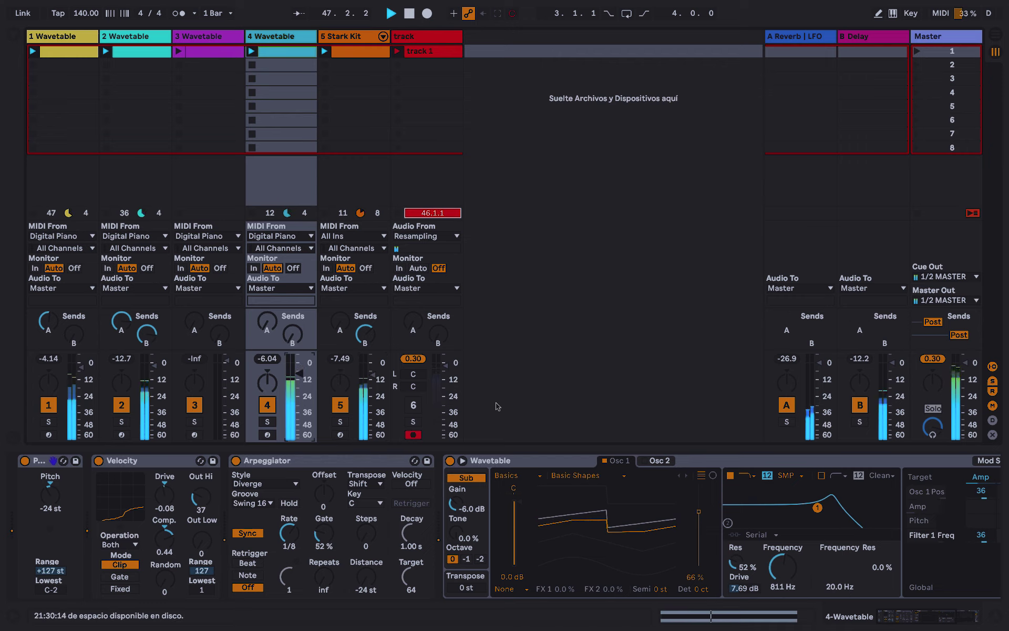
key("XF86AudioRaiseVolume")
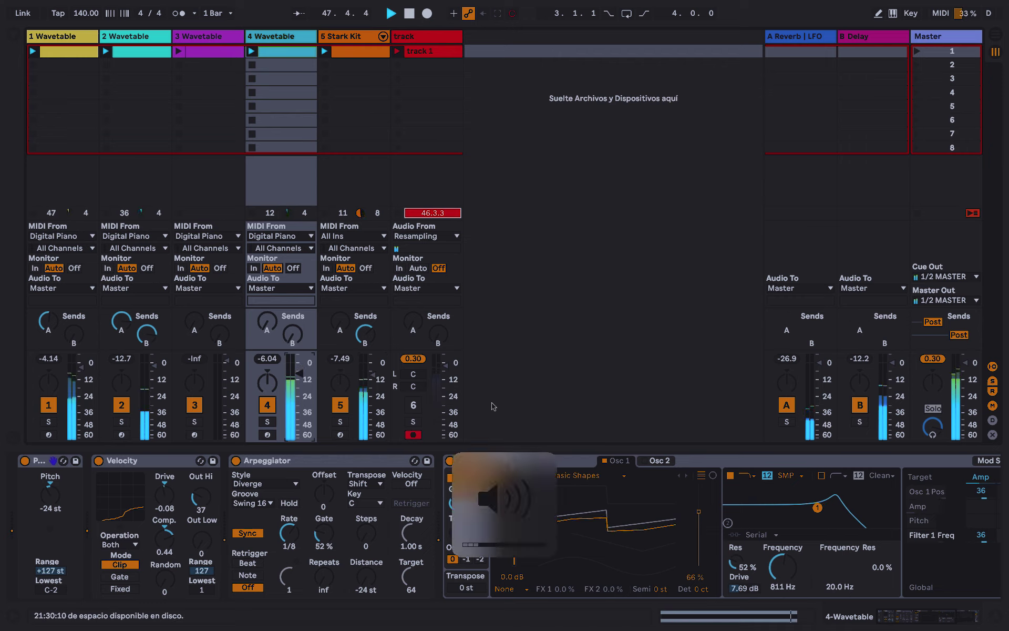
left_click(154, 366)
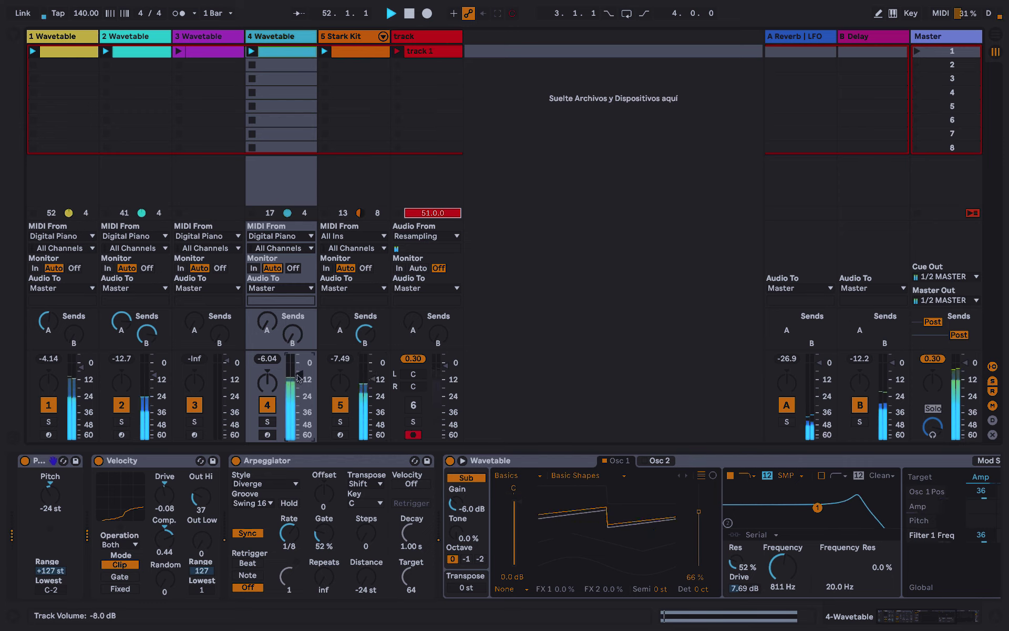
Launch the track 3 clip and mix it in with its volume lowered to about -3.7 dB and its reverb and delay sends raised
left_click(175, 56)
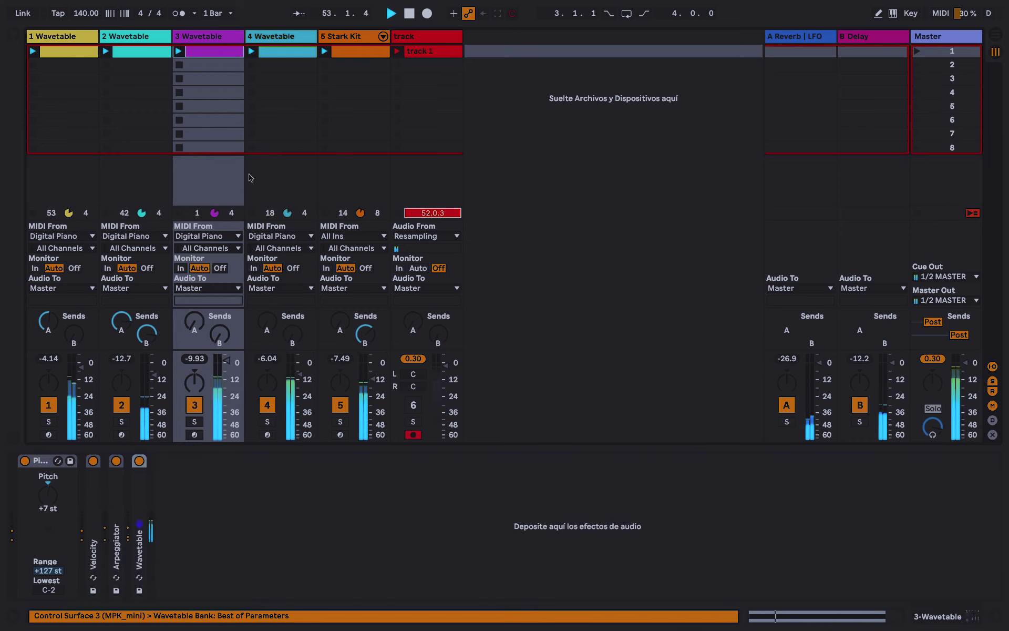
left_click_drag(227, 364, 227, 374)
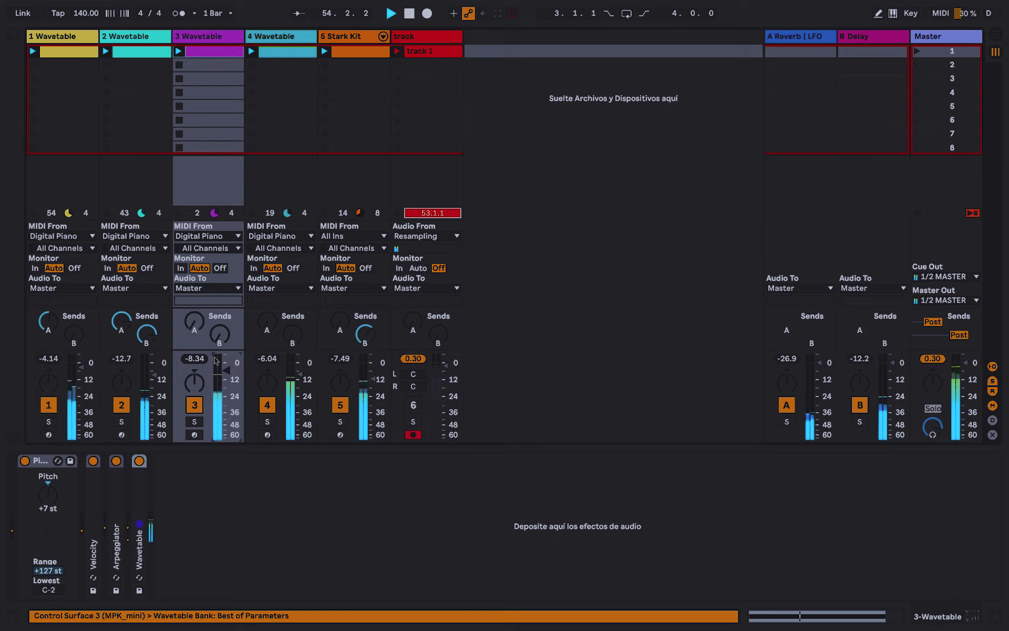
left_click_drag(192, 321, 192, 276)
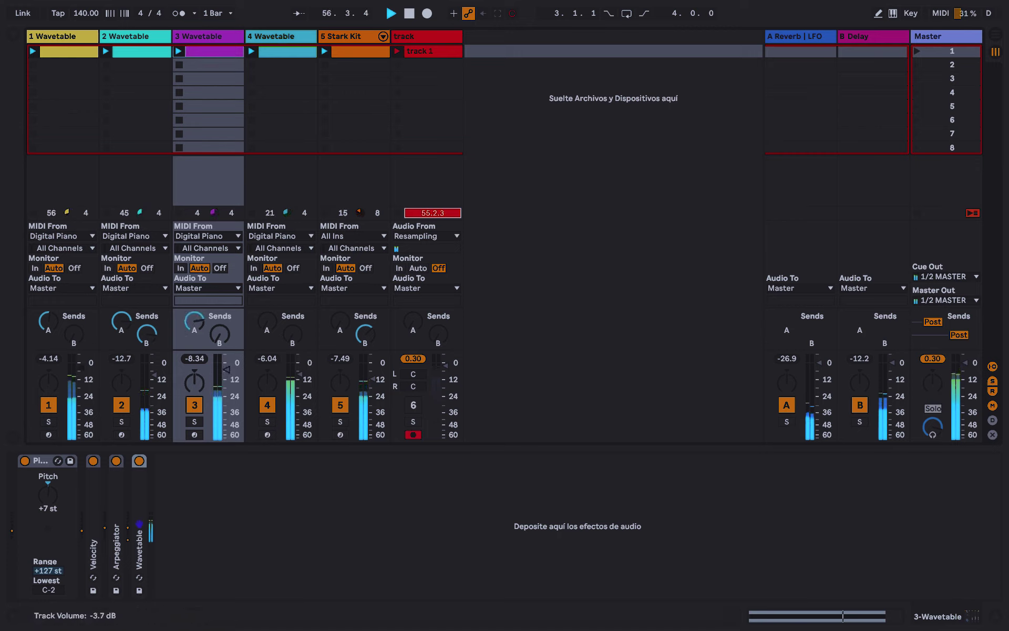
left_click(219, 334)
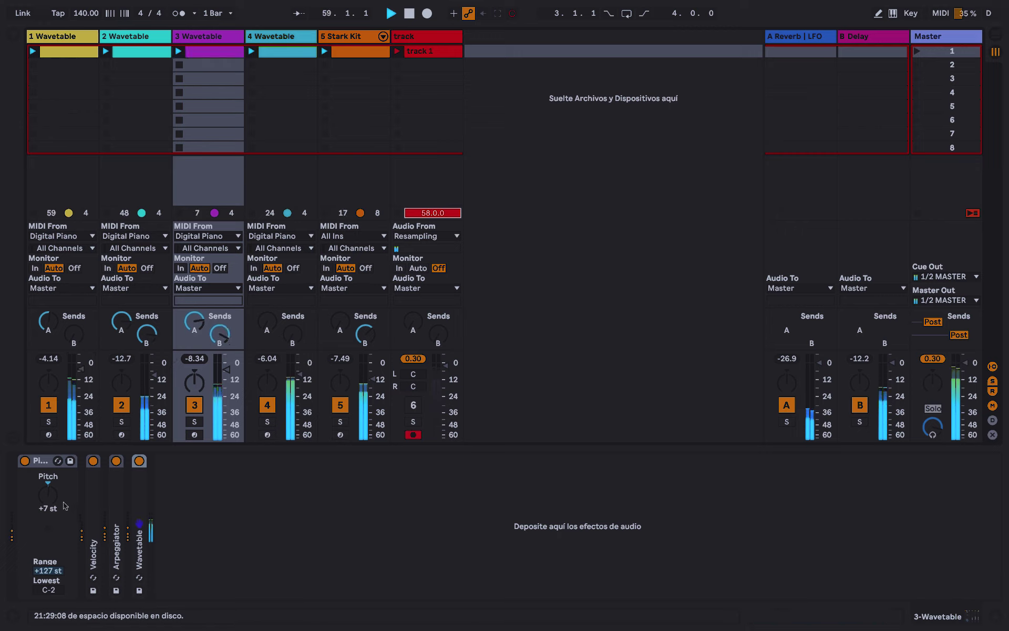
Try track 3's Pitch device at +5, +7 and +12 st
scroll(45, 501, "down", 2)
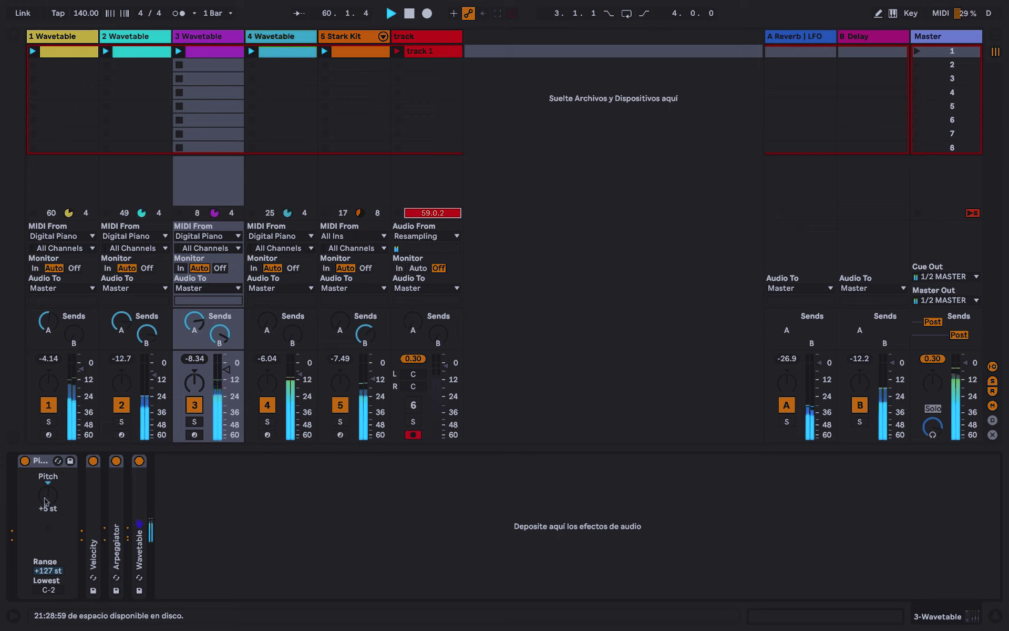
scroll(45, 501, "up", 2)
scroll(45, 501, "down", 3)
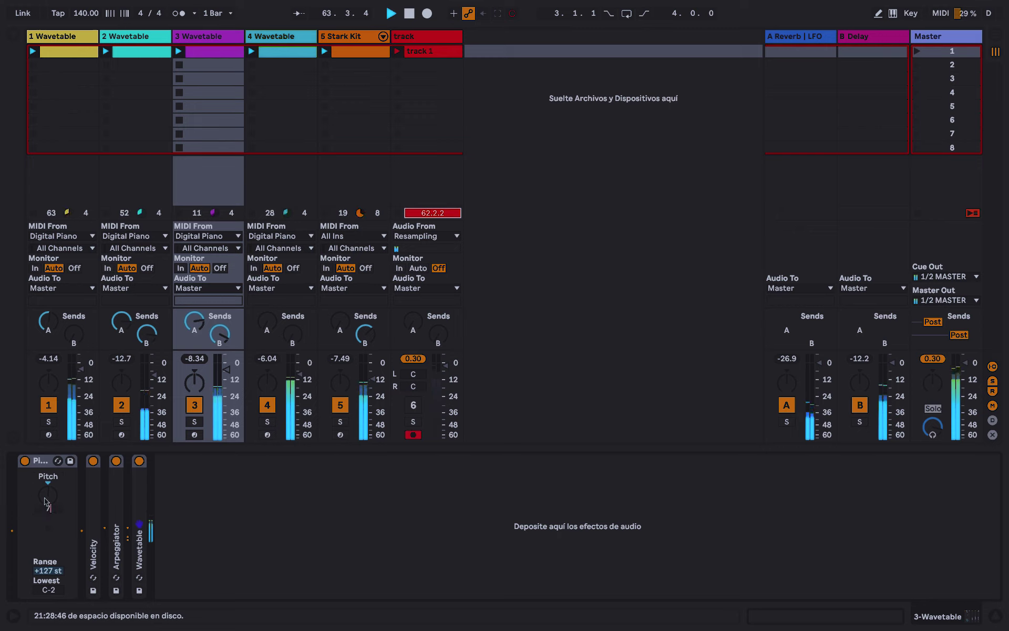
scroll(45, 501, "up", 3)
key("Return")
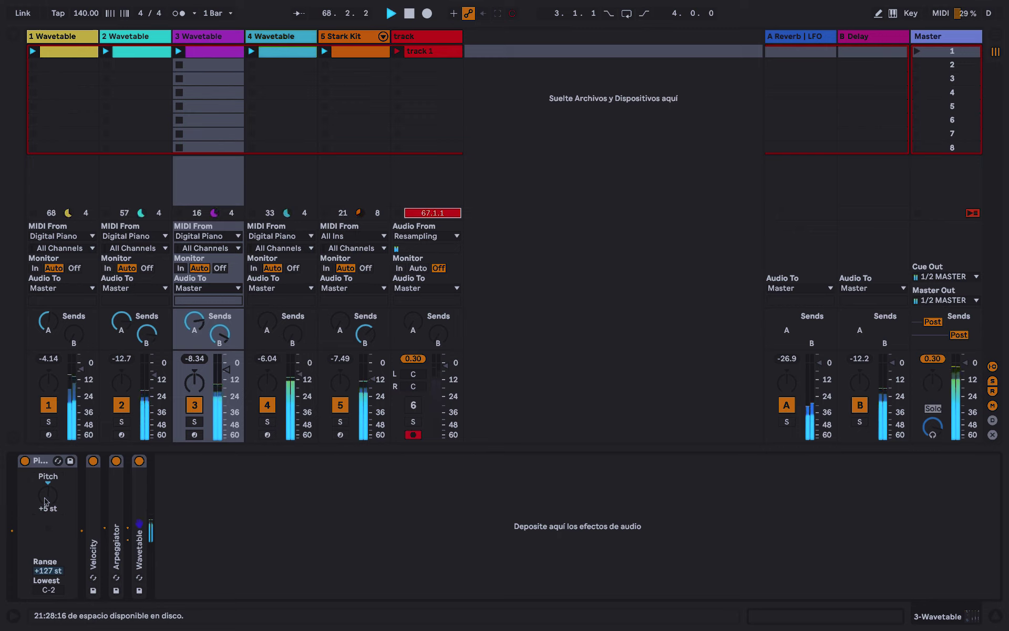
type("5")
key("Return")
type("12")
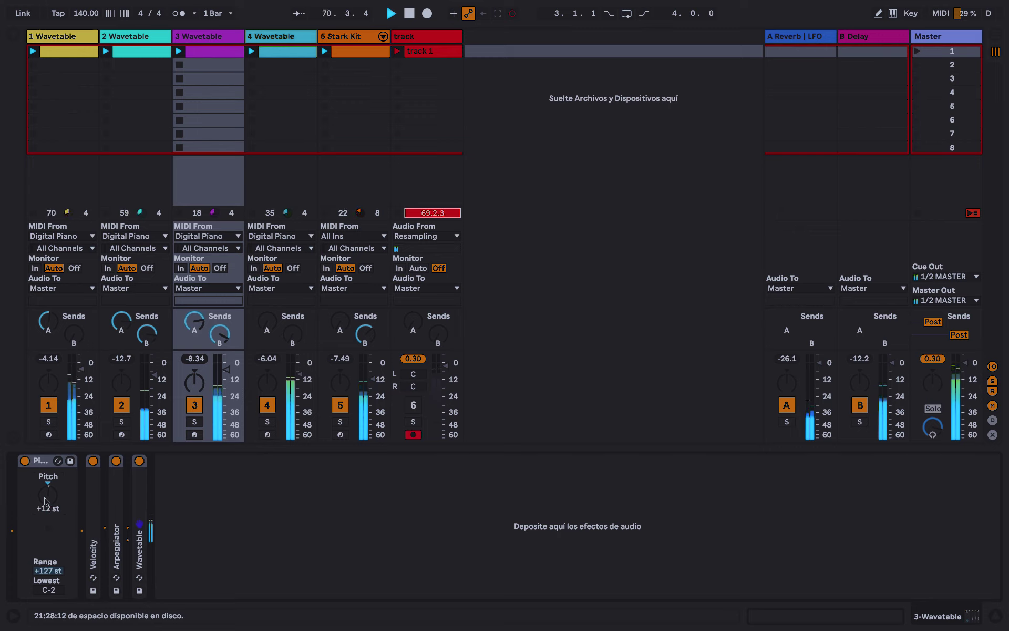
type("1")
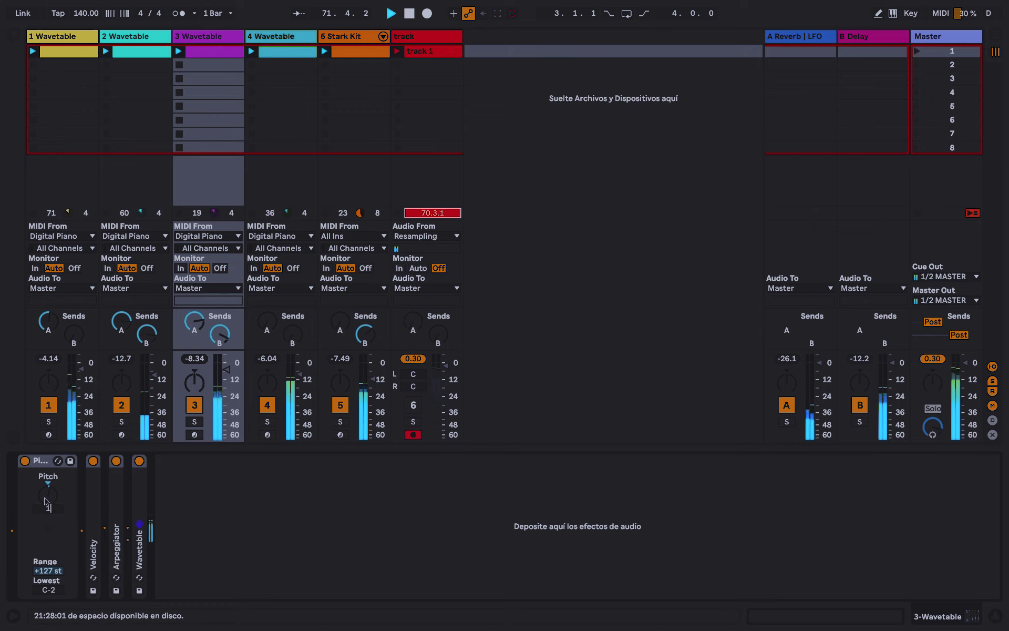
type("2 st")
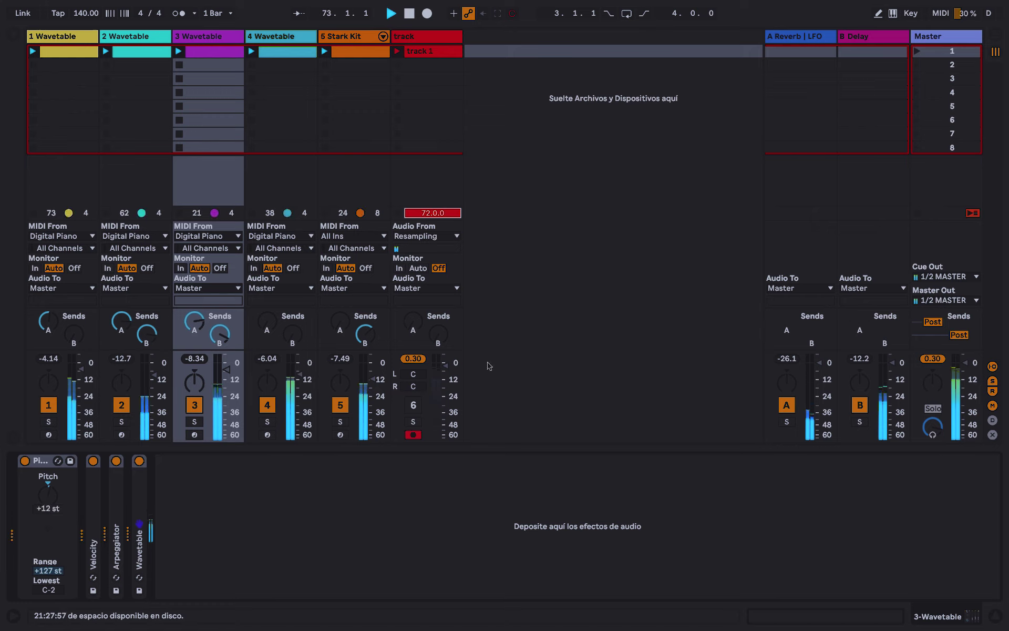
Raise the reverb send on the Stark Kit track
left_click_drag(343, 324, 343, 315)
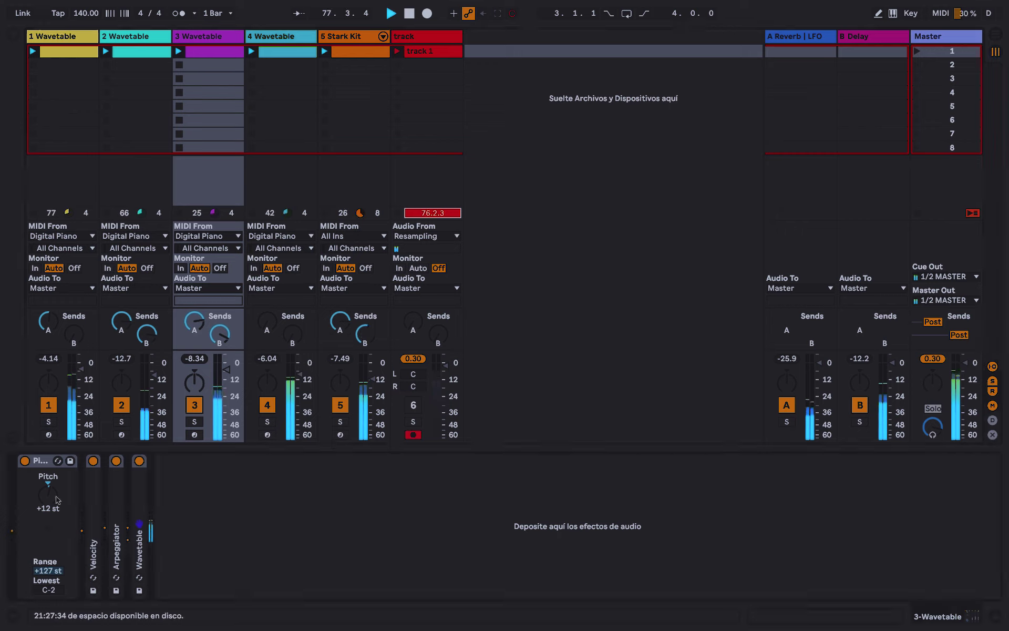
Audition lower transpositions on track 3, including +5 and +7 st, and settle its Pitch device on +4 st
scroll(58, 499, "down", 5)
scroll(58, 499, "down", 7)
scroll(58, 499, "up", 12)
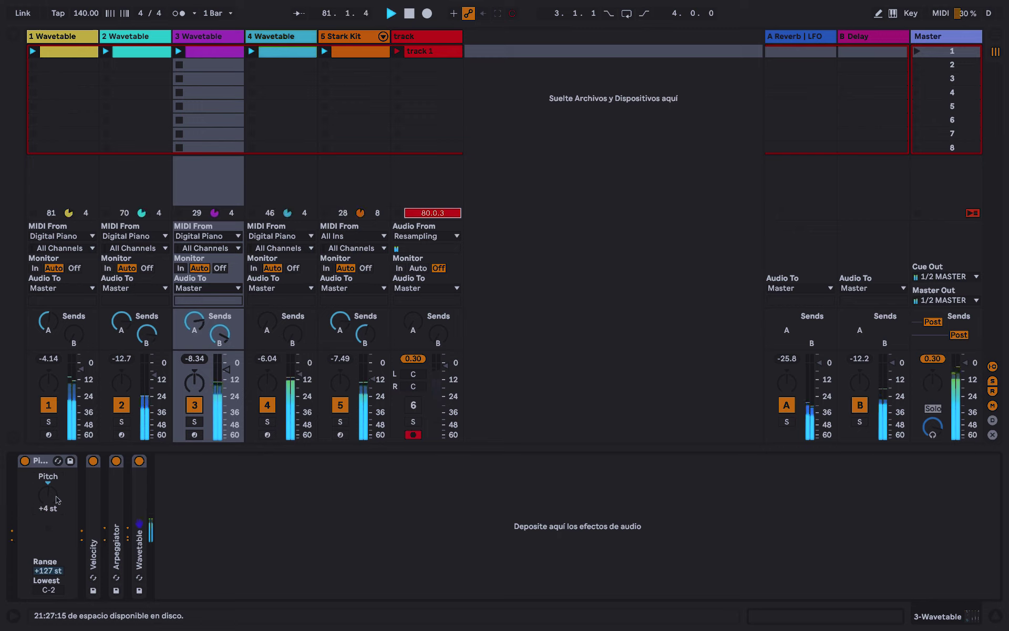
scroll(58, 499, "up", 1)
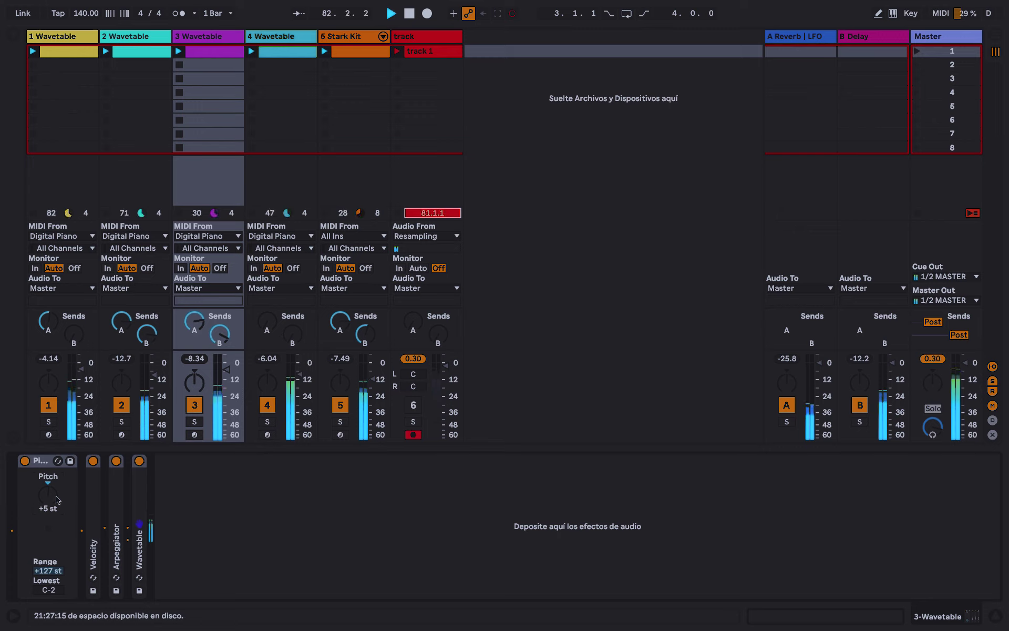
type("7")
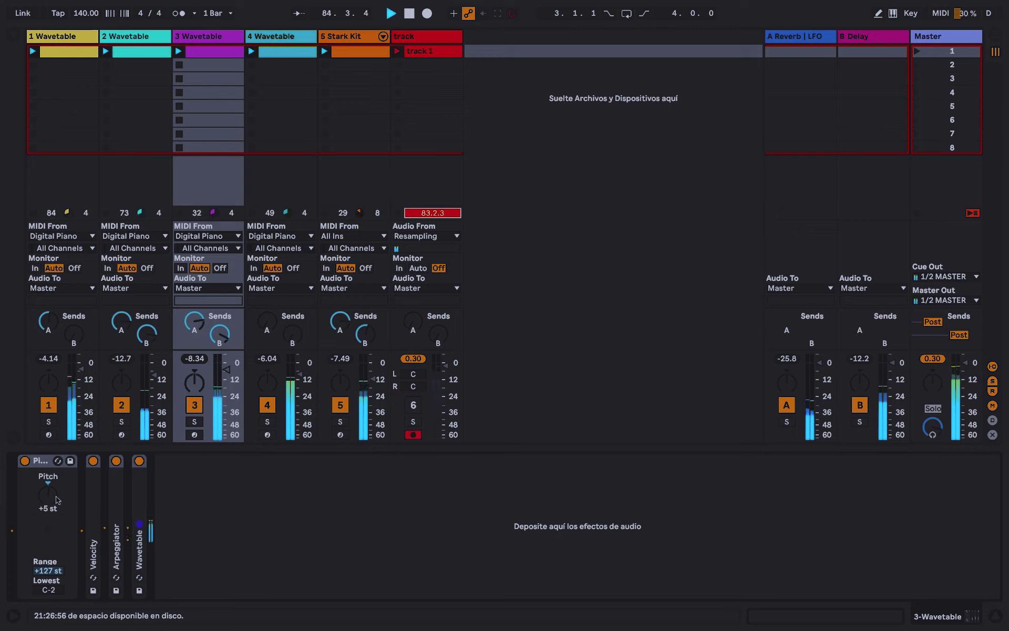
scroll(52, 502, "down", 1)
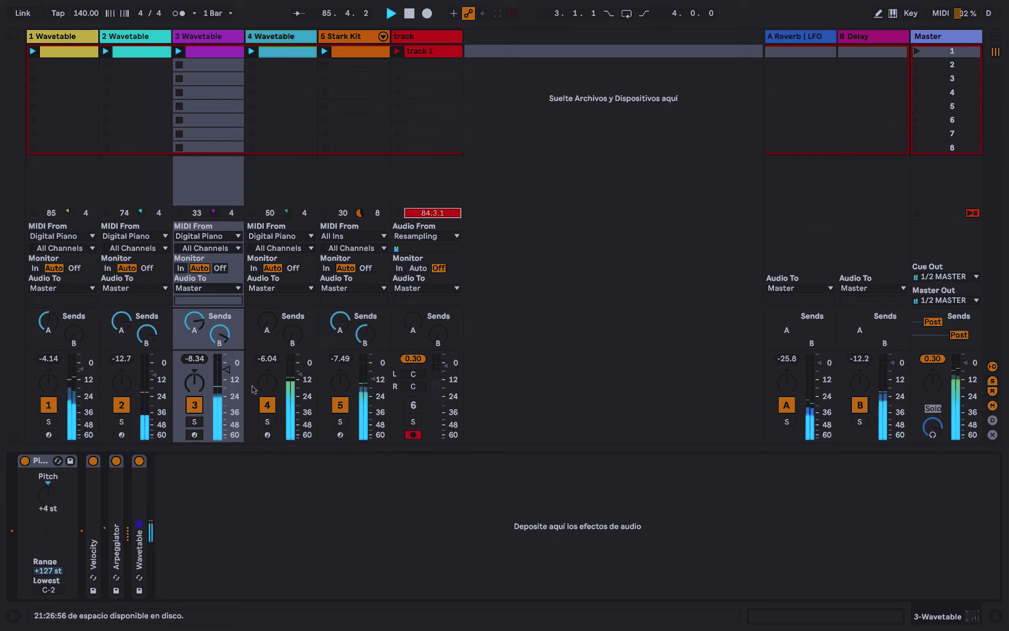
Raise track 4's delay send slightly and reduce the delay send on track 3
mouse_move(292, 334)
left_mouse_down()
mouse_move(292, 312)
mouse_move(292, 323)
left_mouse_up()
left_click_drag(220, 334, 220, 354)
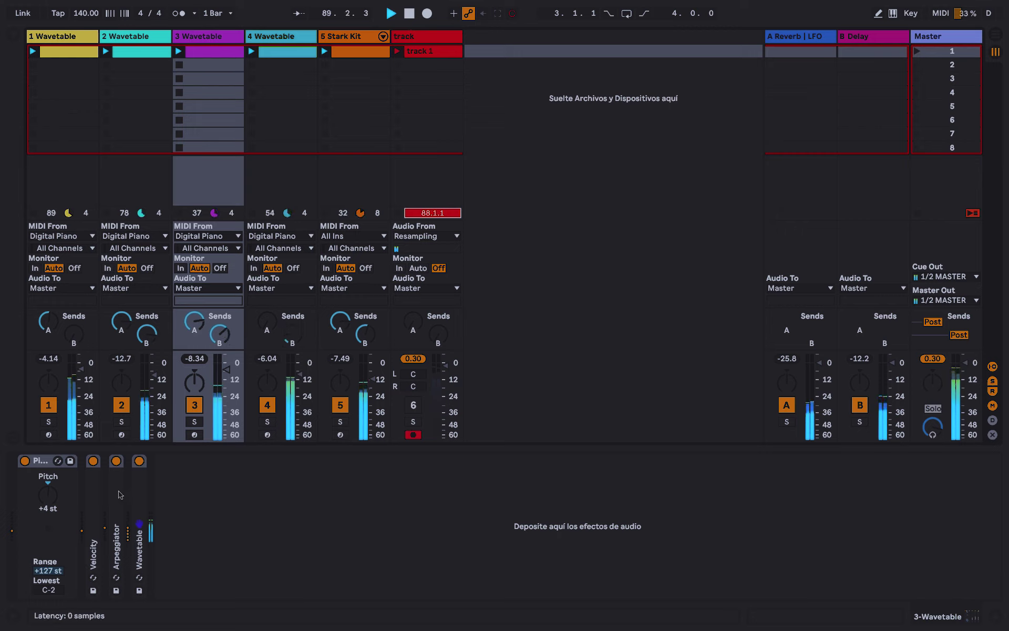
Expand track 3's Wavetable, lower the filter frequency to 1.72 kHz and set the unison mode to Noise
double_click(140, 494)
mouse_move(484, 568)
left_mouse_down()
mouse_move(484, 595)
mouse_move(484, 584)
left_mouse_up()
left_click(845, 545)
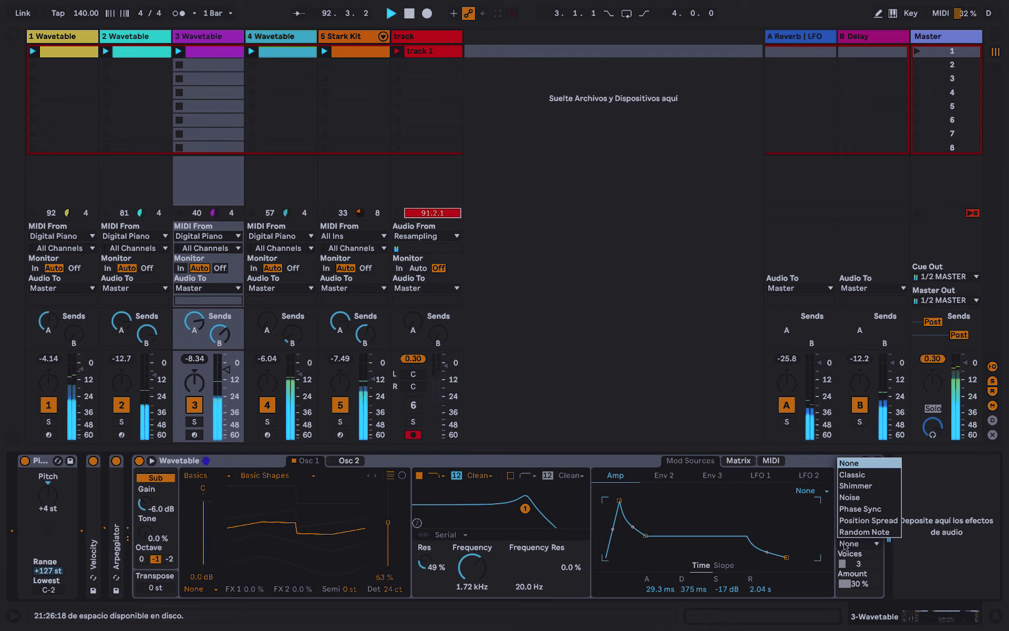
left_click(850, 497)
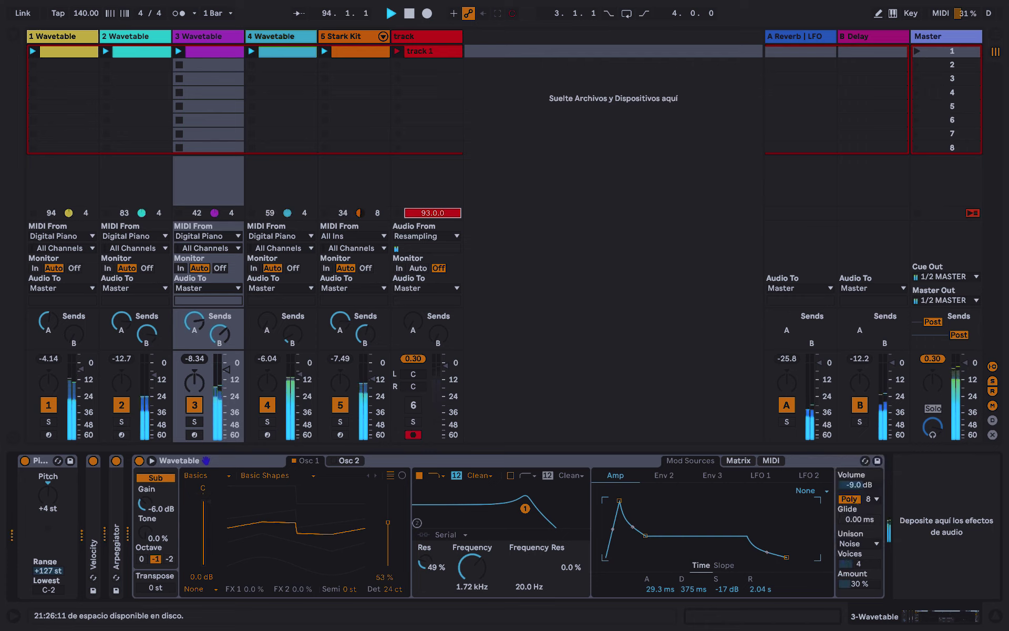
Reshape the Wavetable's amp envelope to 0 ms attack, 2.75 s decay, -12 dB sustain and 2.38 s release
left_click_drag(619, 500, 605, 499)
left_click_drag(631, 536, 645, 525)
left_click_drag(787, 556, 788, 557)
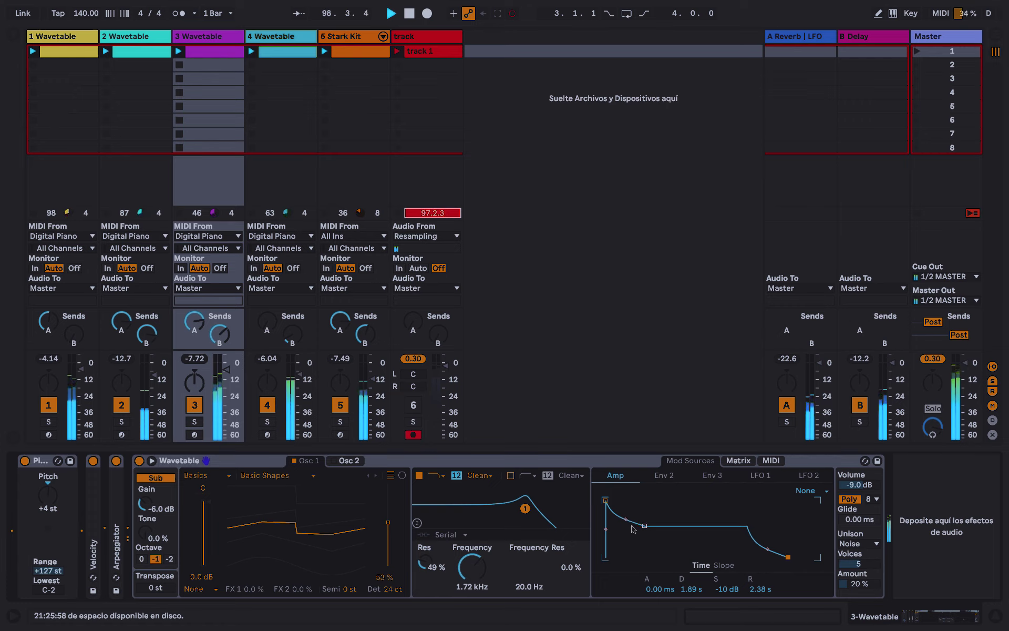
left_click_drag(646, 526, 650, 530)
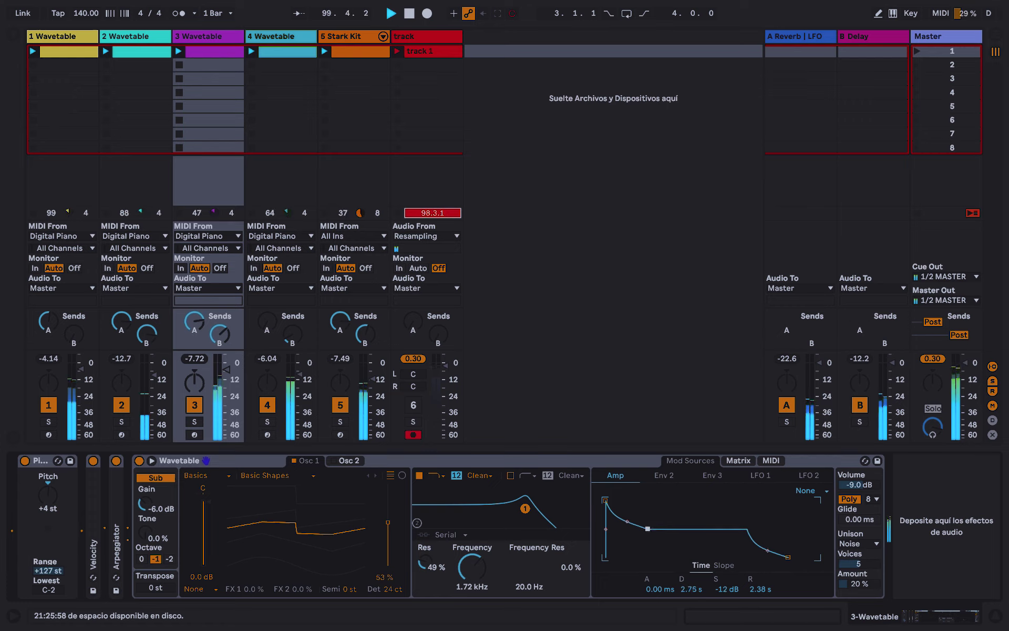
Raise Osc 1's detune on track 3's Wavetable and lower its filter frequency to 1.17 kHz
left_click(389, 590)
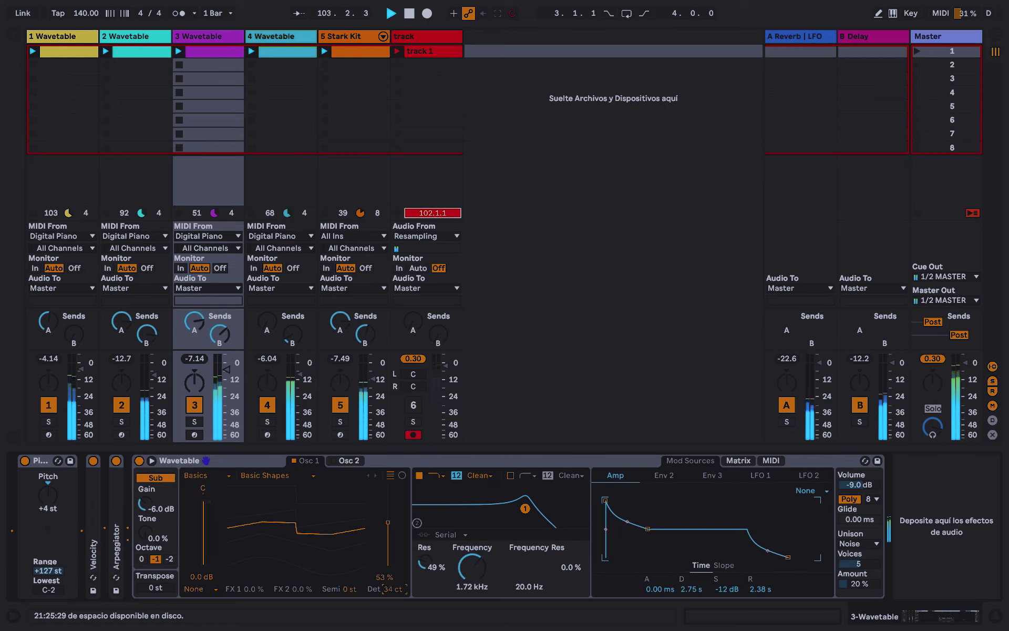
mouse_move(467, 567)
left_mouse_down()
mouse_move(468, 551)
mouse_move(462, 568)
left_mouse_up()
Deactivate the Hihat BlackHole Open and Ride RockMyBells notes in the Stark Kit clip, and return to the device view
left_click(422, 52)
double_click(355, 51)
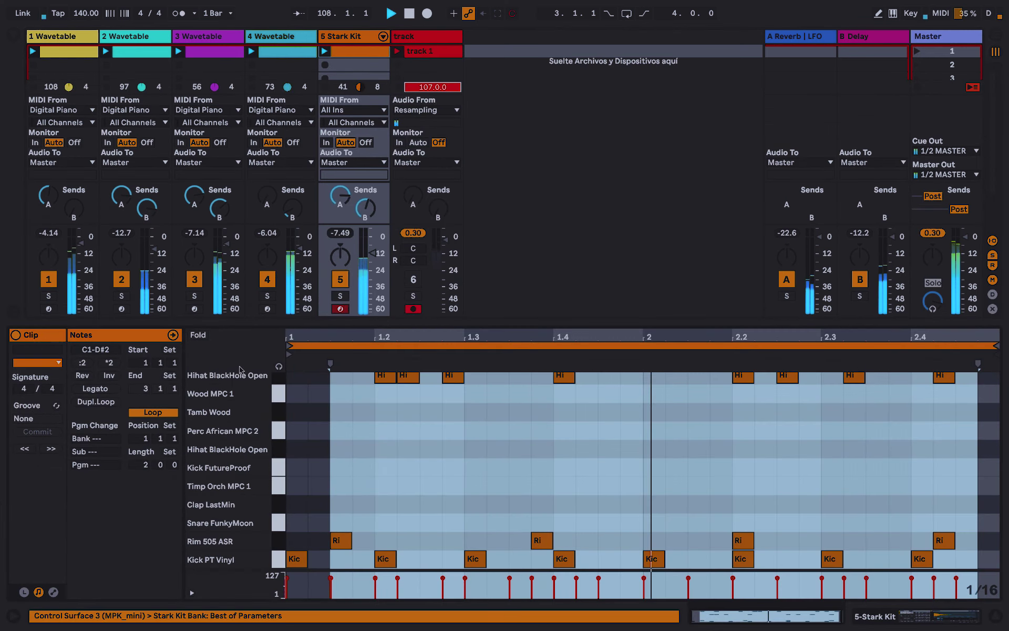
left_click(276, 376)
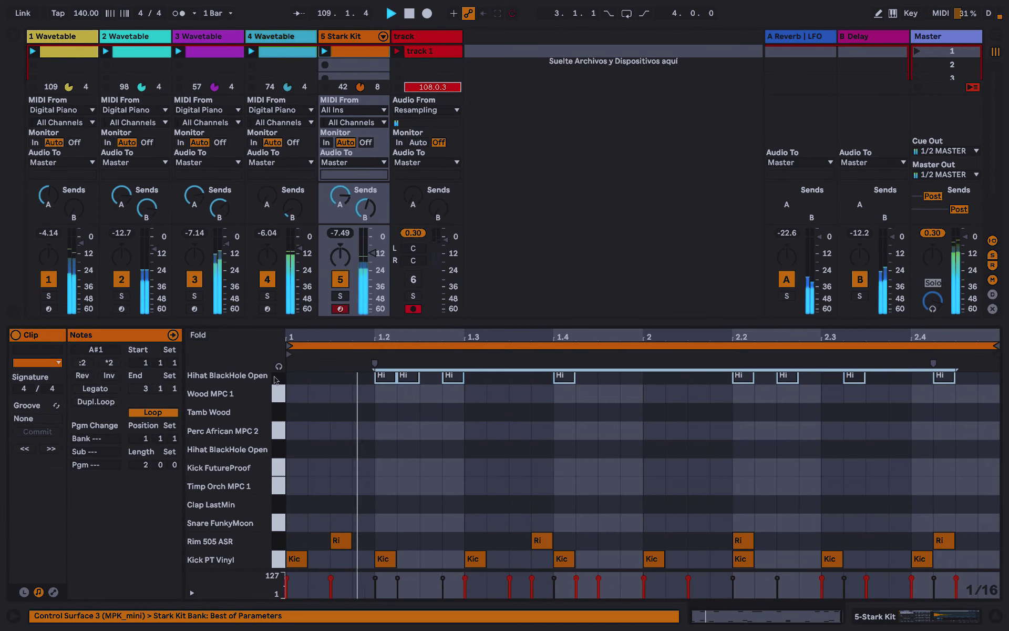
scroll(322, 424, "up", 5)
scroll(322, 425, "up", 1)
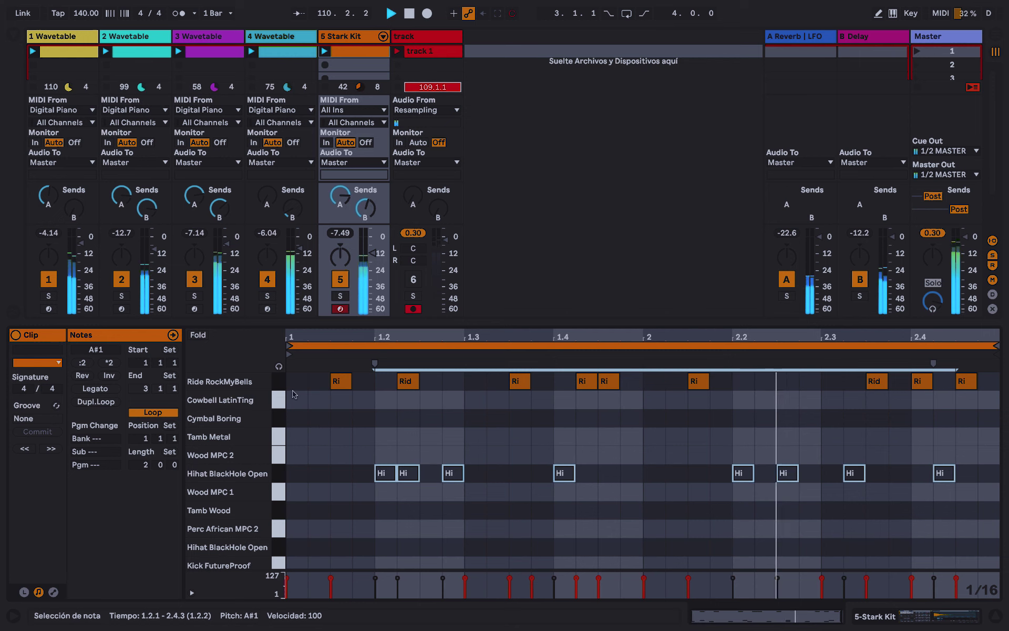
left_click(277, 382)
key("0")
scroll(311, 428, "down", 5)
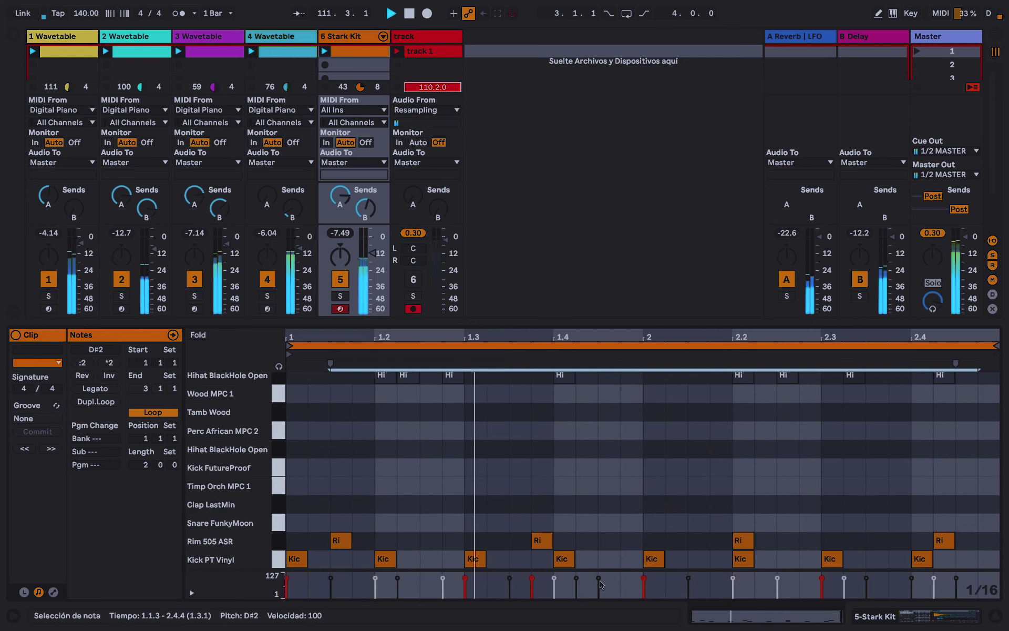
key("shift+Tab")
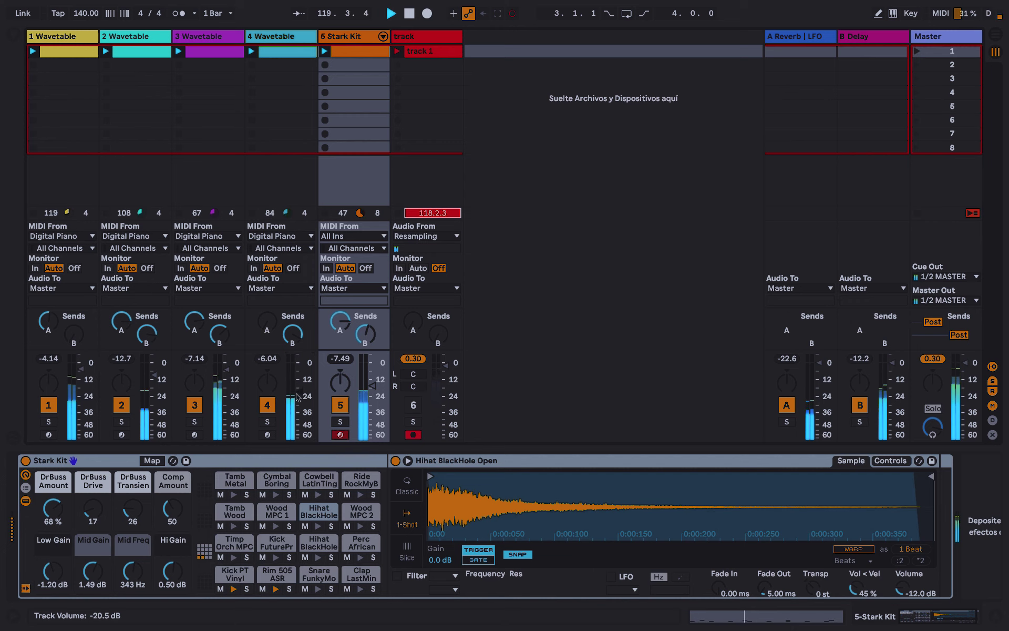
On track 3's Wavetable, set Osc 1's detune to 24 ct and the amp envelope to 7.93 s decay, -7.9 dB sustain and 3.38 s release
left_click(225, 181)
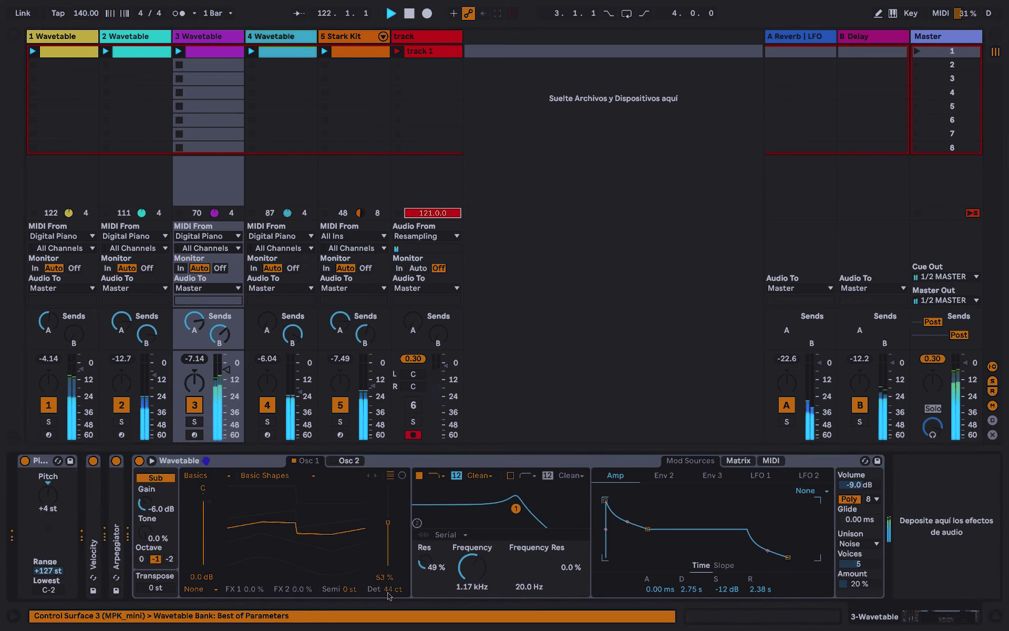
left_click_drag(393, 588, 392, 591)
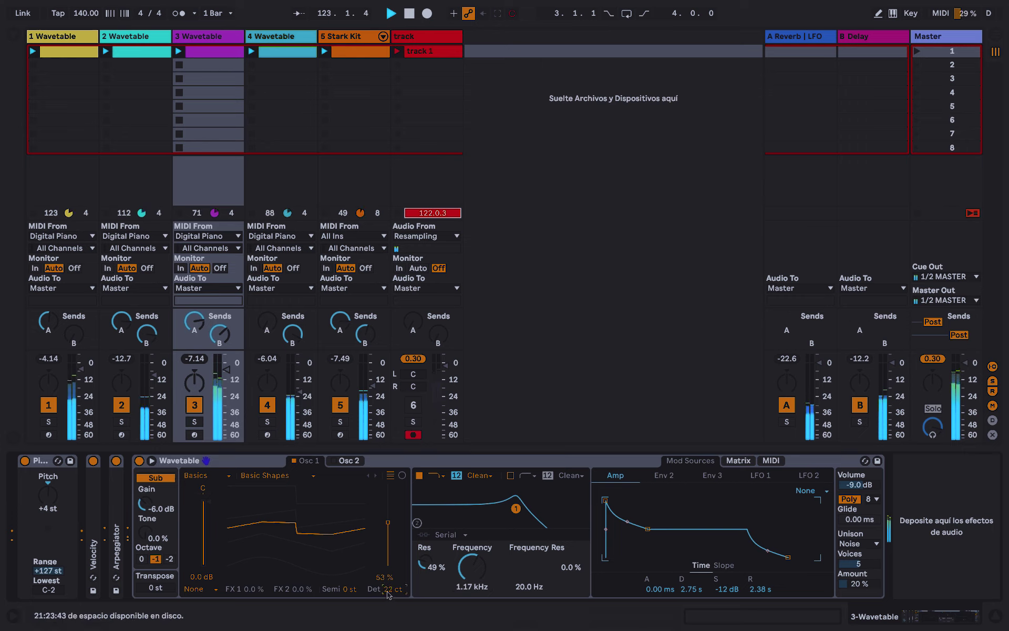
left_click_drag(648, 529, 661, 521)
left_click_drag(787, 557, 789, 557)
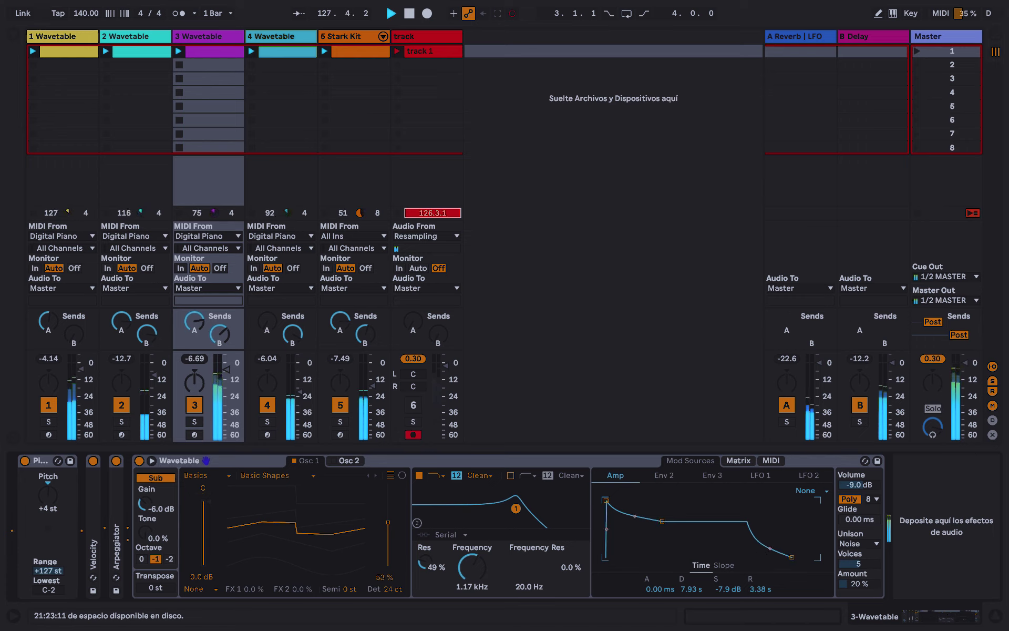
Raise track 3's Pitch device to +5 st and on to +7 st
scroll(52, 495, "up", 1)
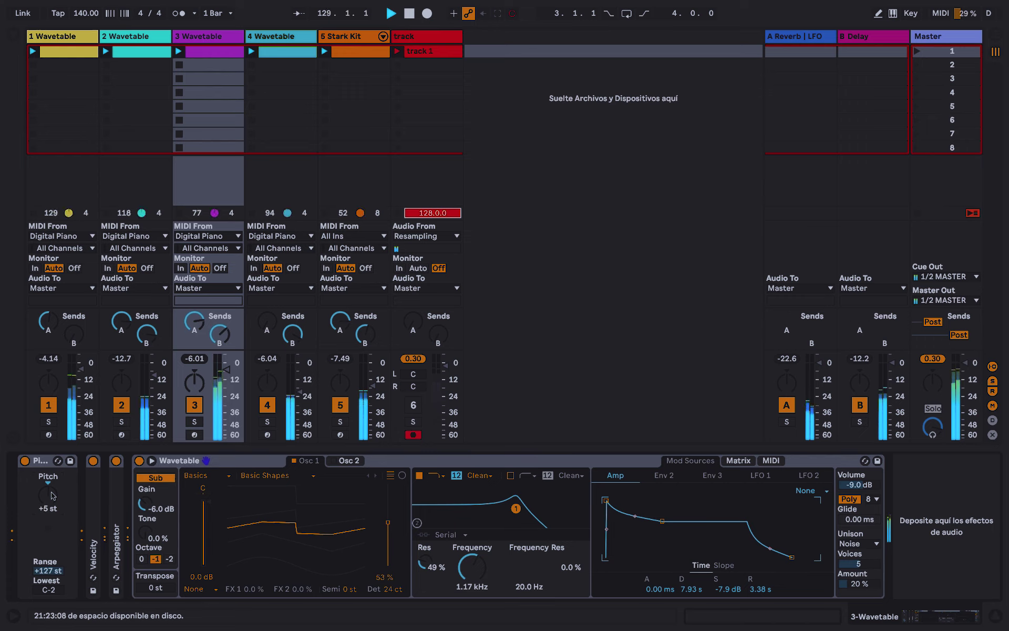
scroll(53, 495, "up", 2)
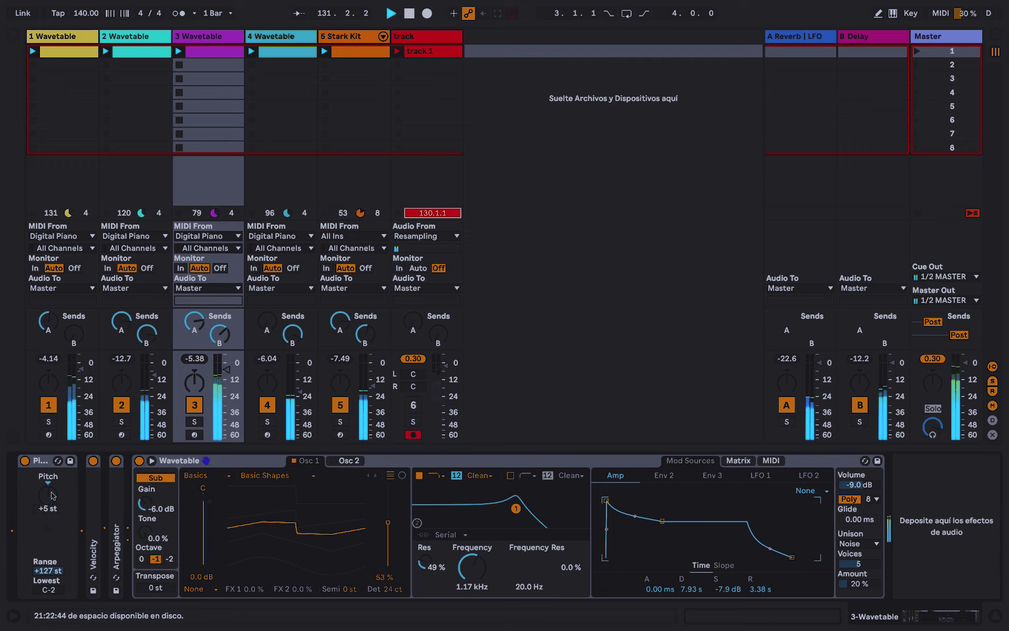
key("Return")
scroll(52, 495, "up", 2)
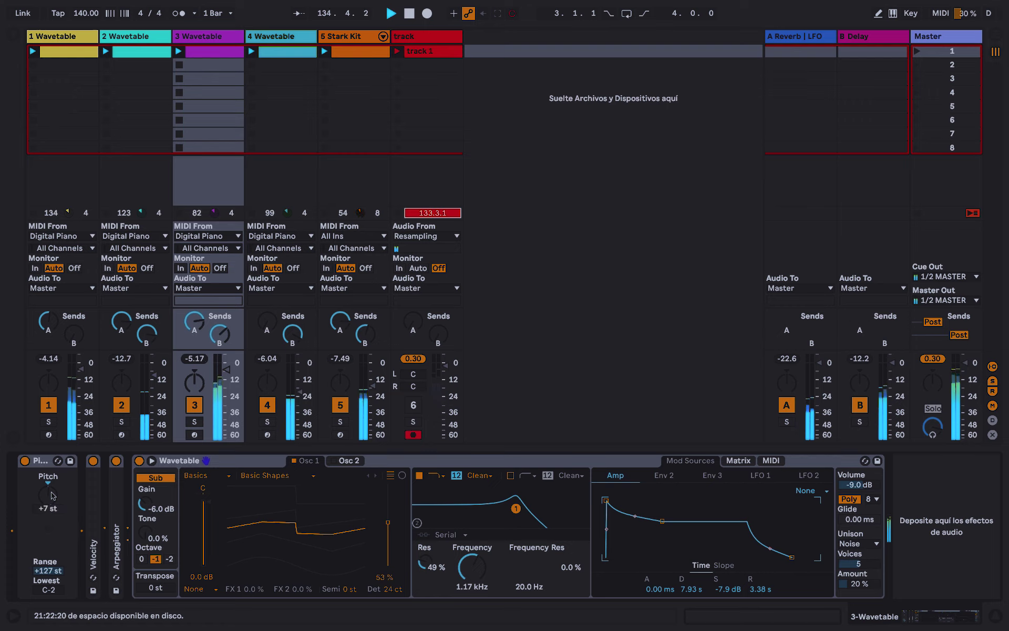
type("5.1")
type("7")
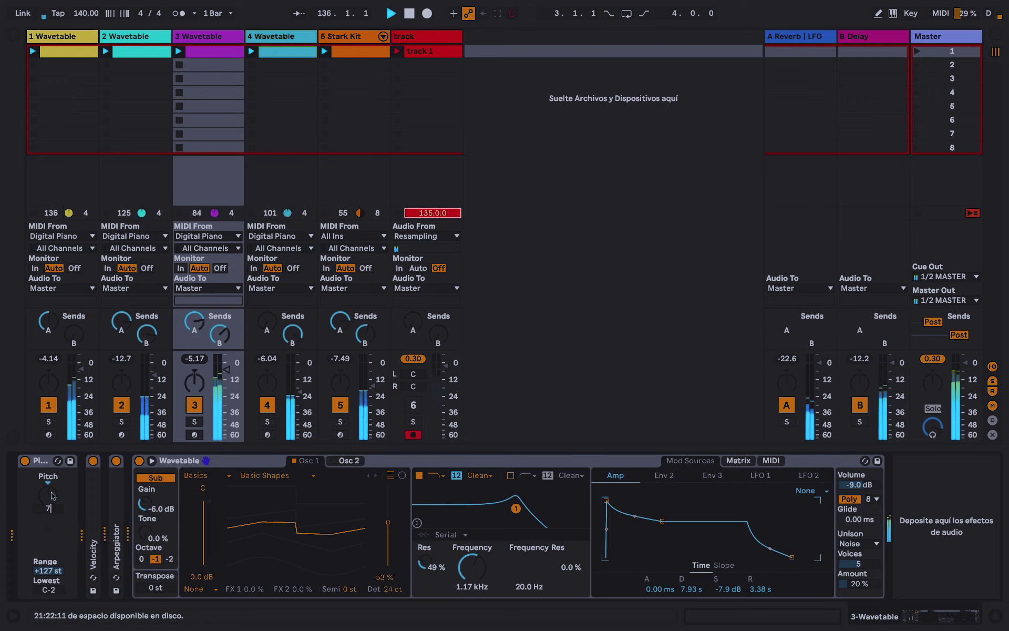
key("Return")
Transpose track 3 to +10 st, back to +7 st and up to +12 st while the loop plays
type("10")
key("Return")
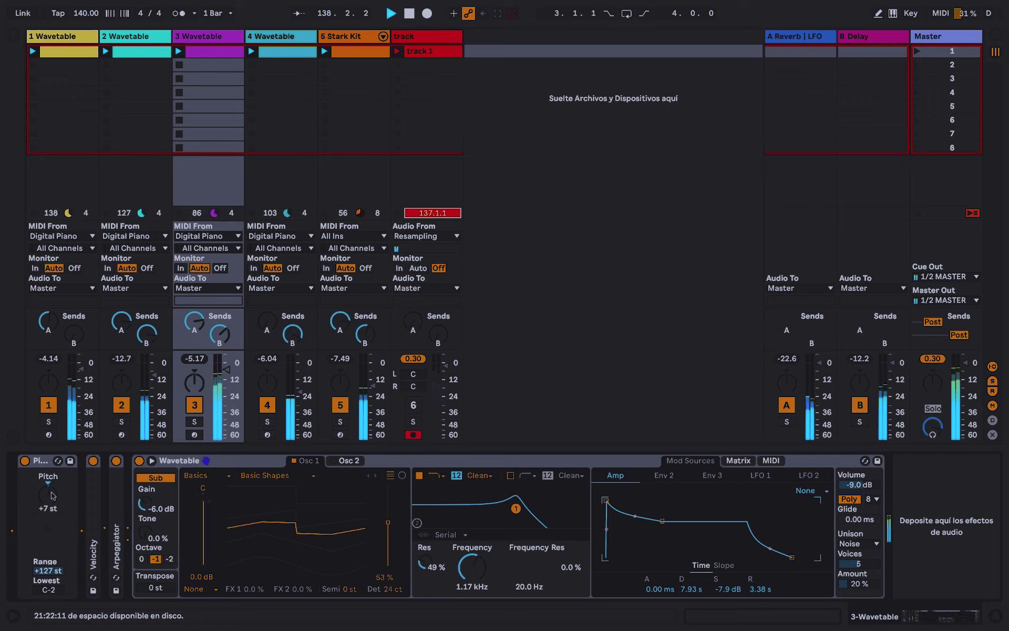
key("Return")
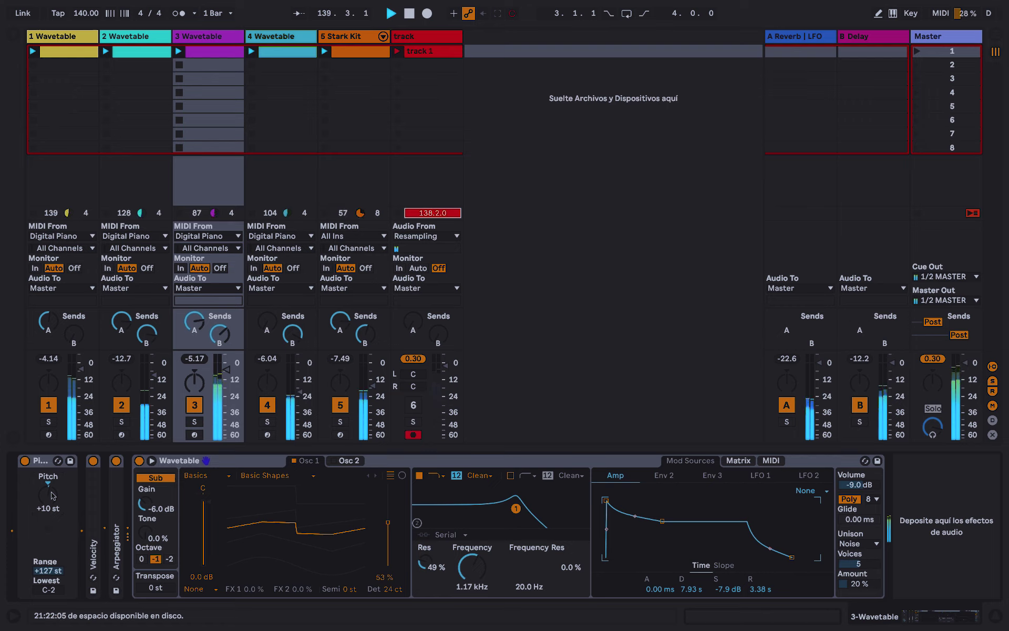
type("7")
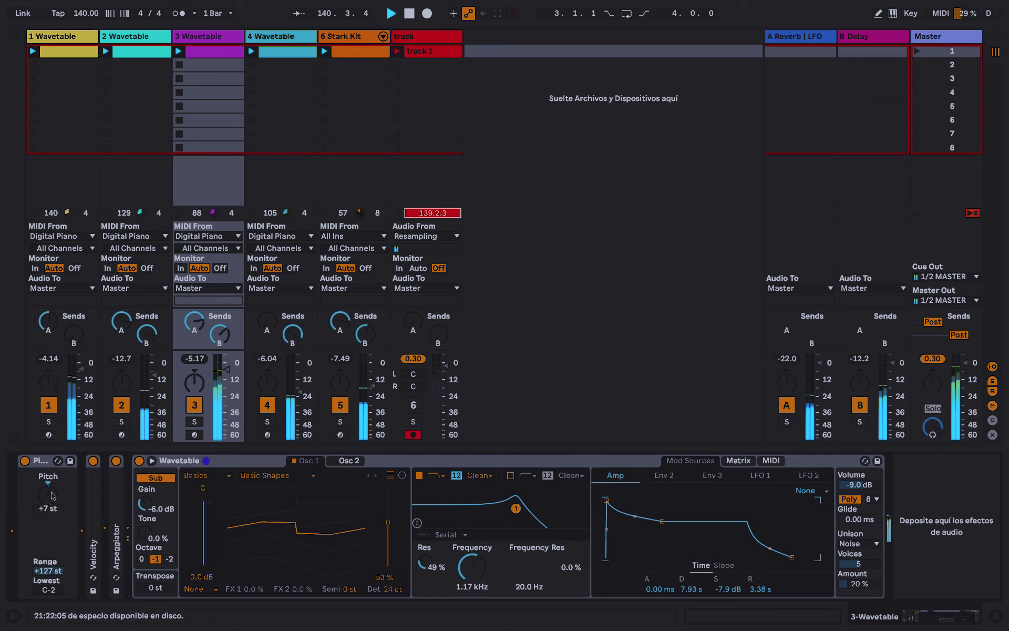
key("Return")
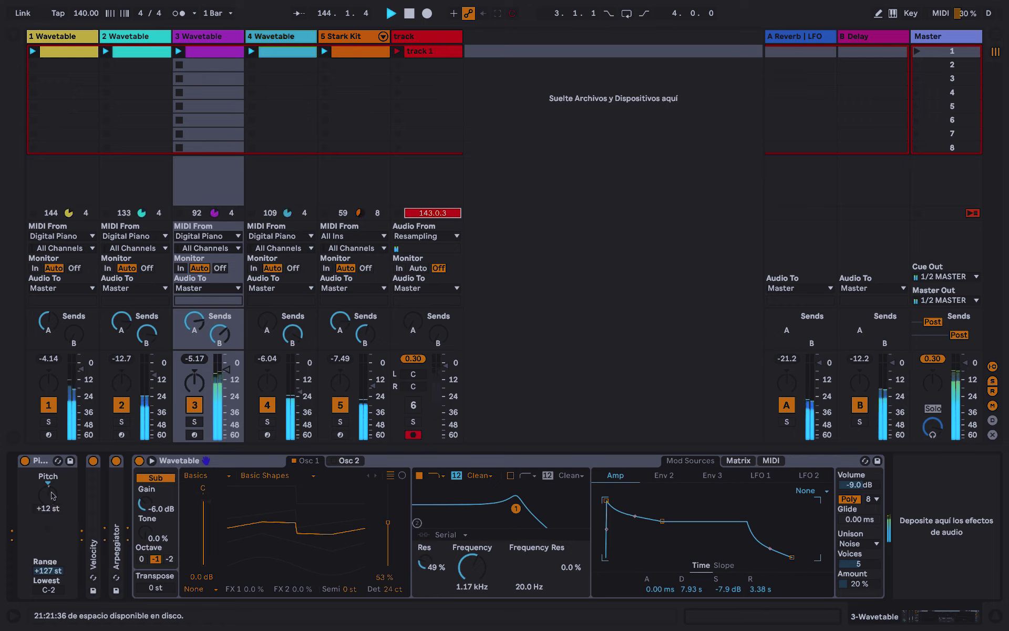
Play track 3 through the higher transpositions +14, +15 and +16 st
type("1")
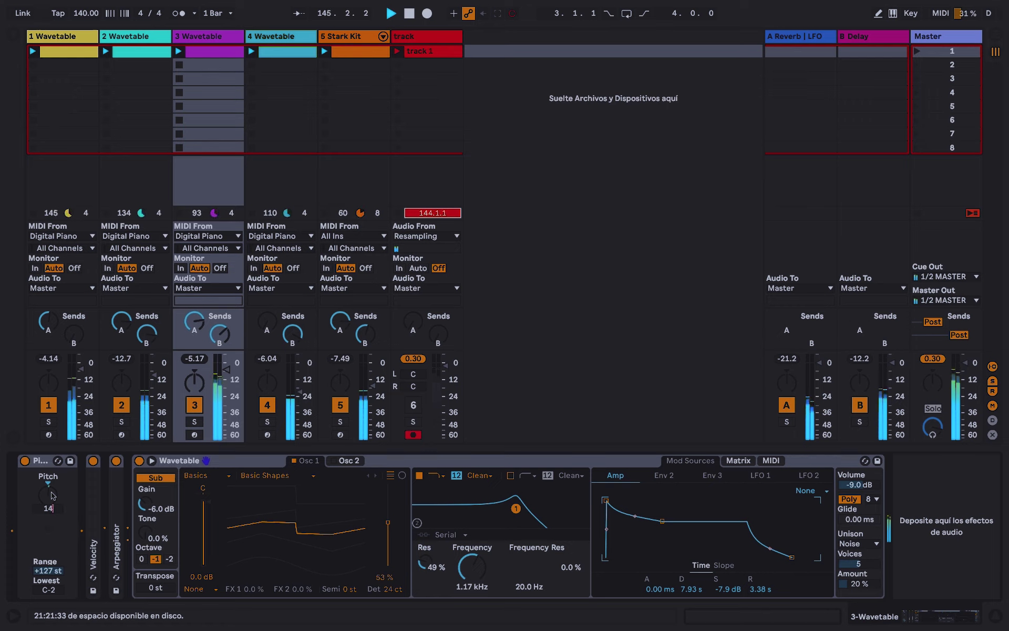
type("4")
key("Return")
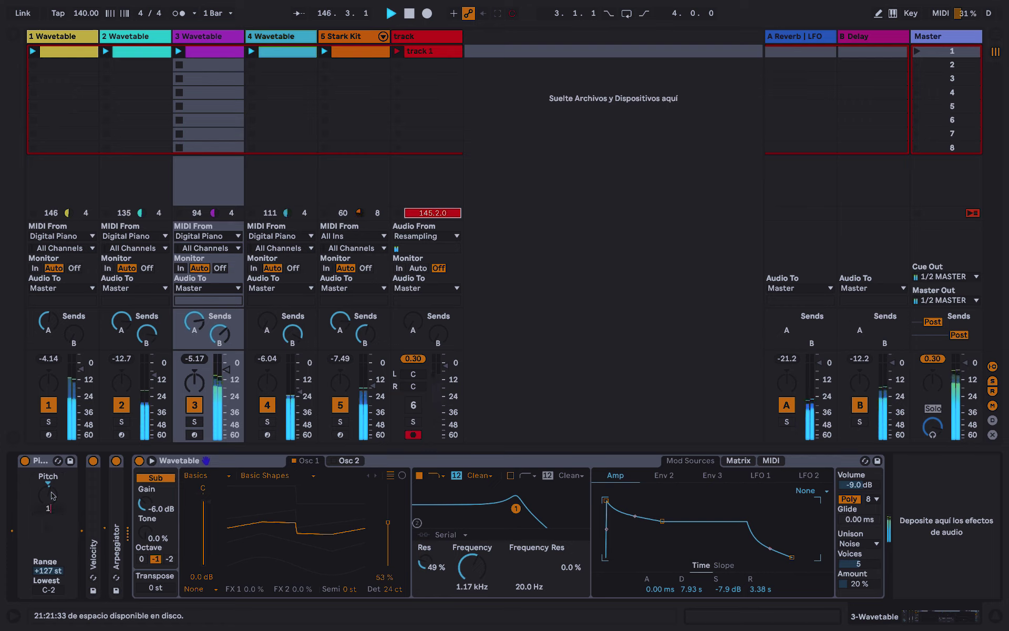
type("15")
key("Return")
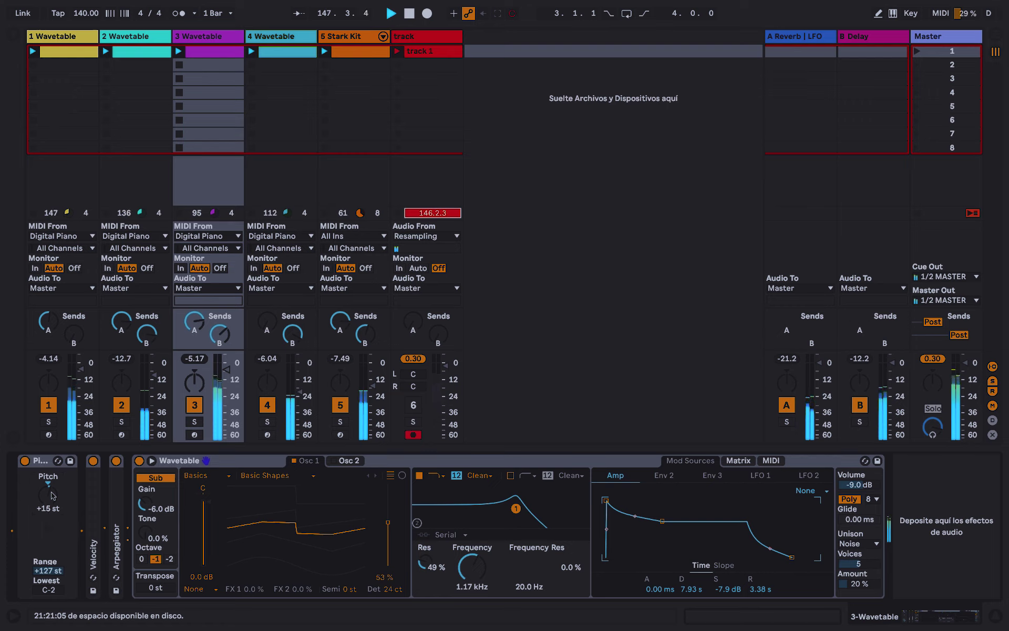
type("16")
key("Return")
Drop track 3's transposition to +7, +4 and +5 st, and settle its Pitch device on +7 st
type("7")
key("Return")
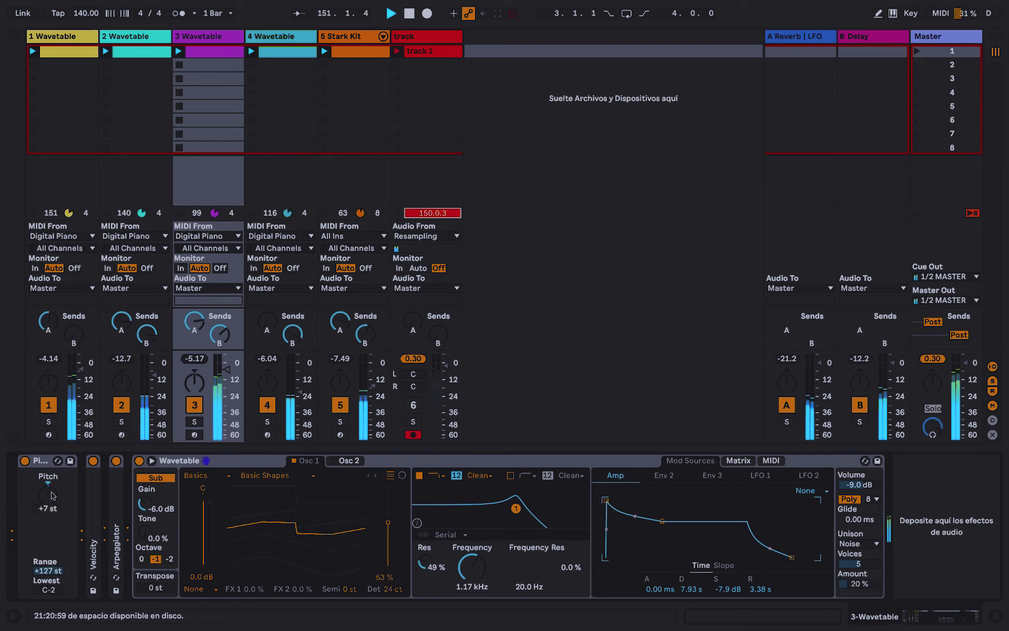
type("4")
key("Return")
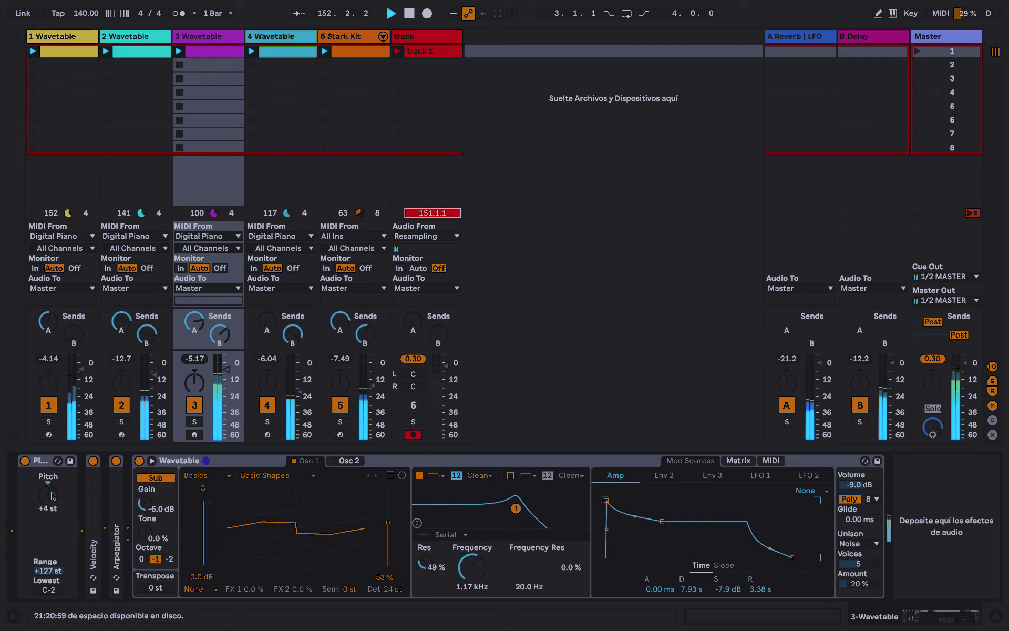
type("5.1")
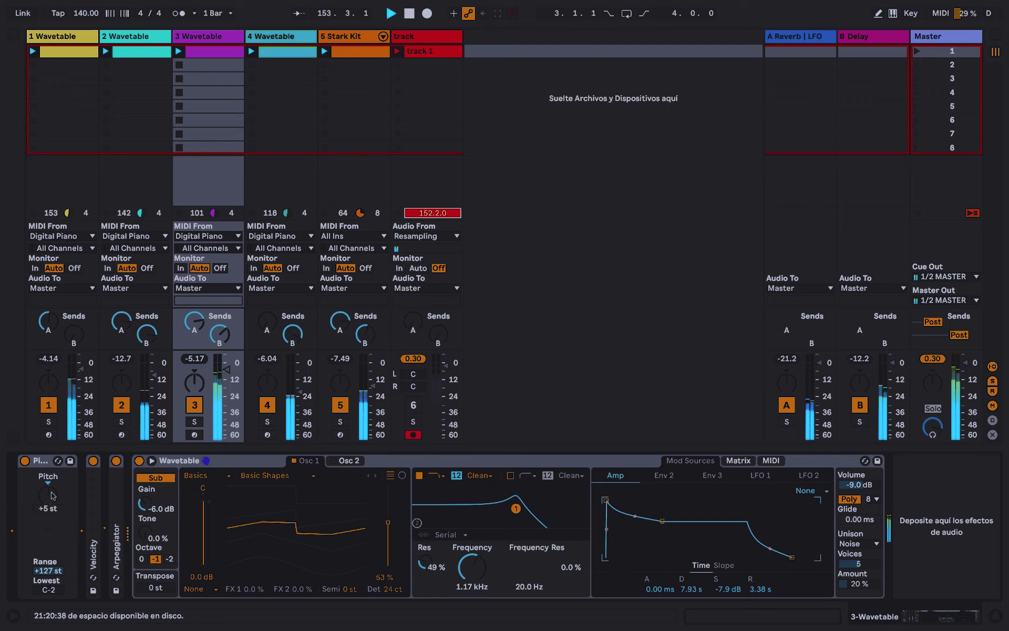
type("7")
key("Return")
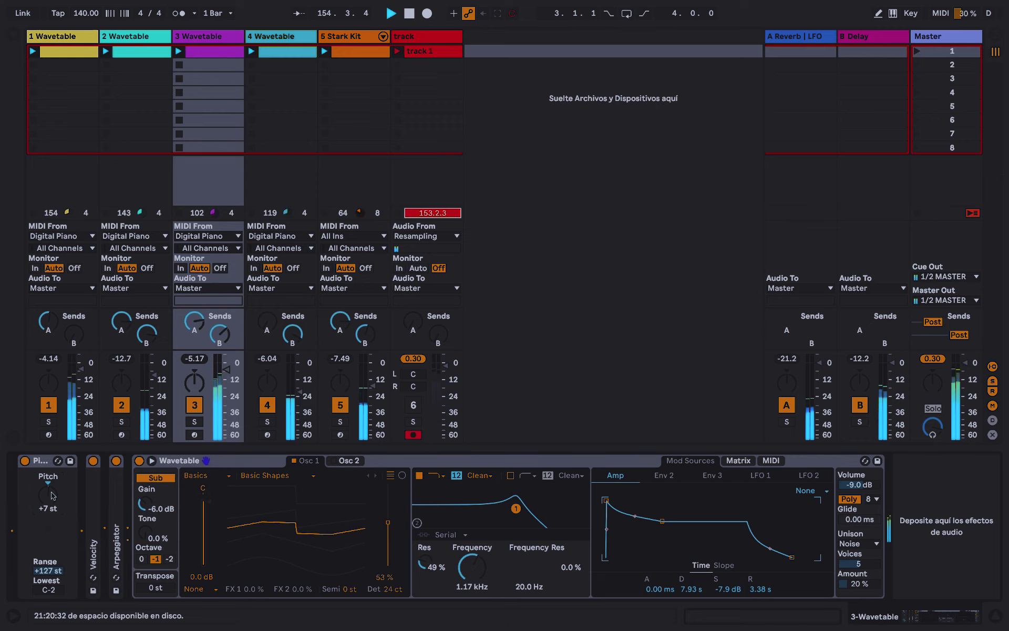
Set track 1's Pitch device to +5 st and raise its delay and reverb sends
left_click(73, 174)
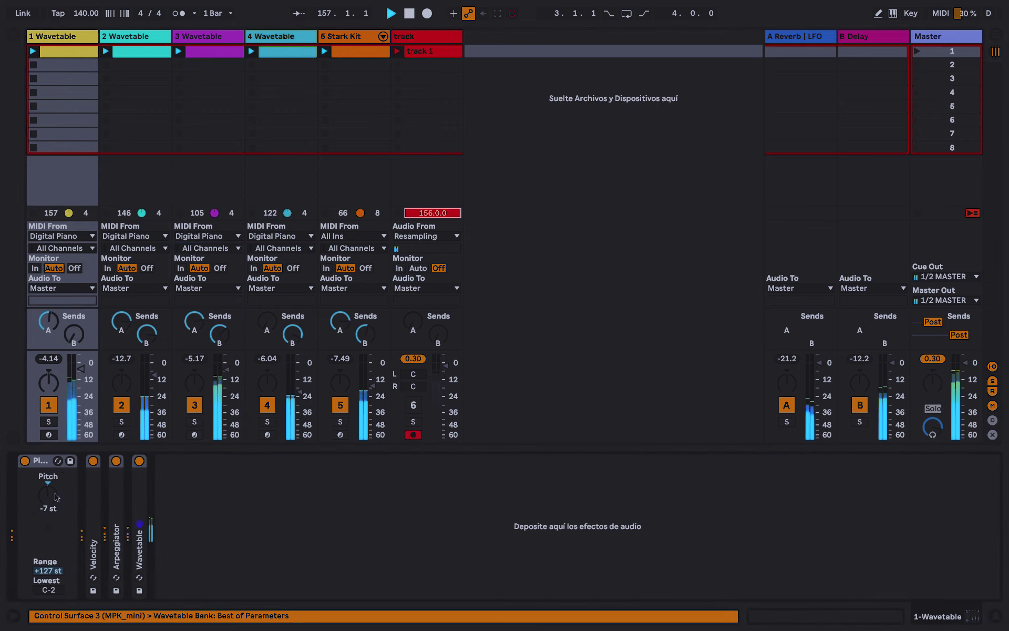
type("5")
key("Return")
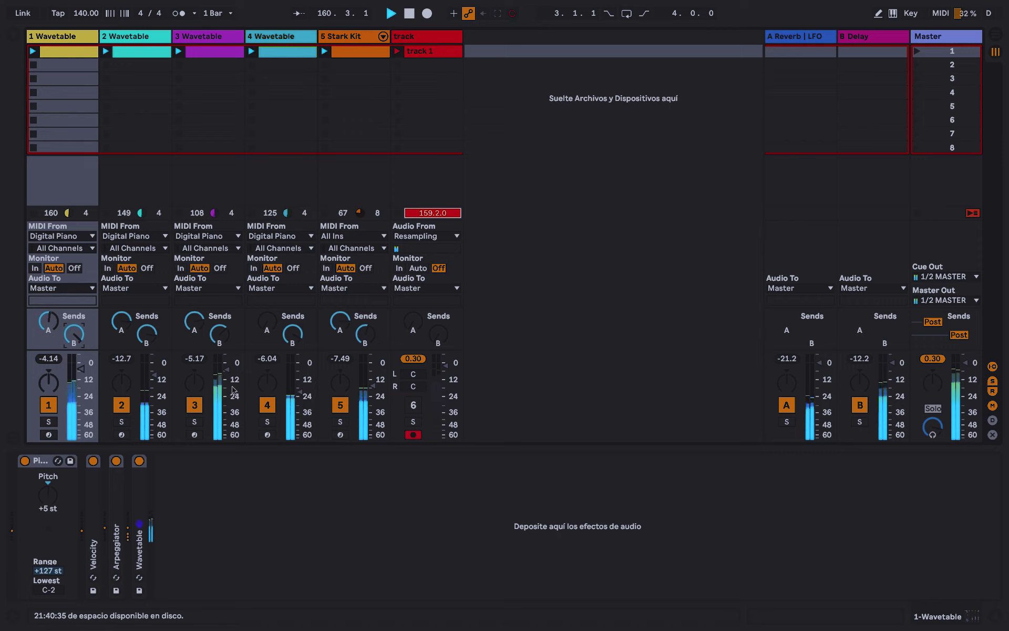
left_click_drag(49, 321, 48, 287)
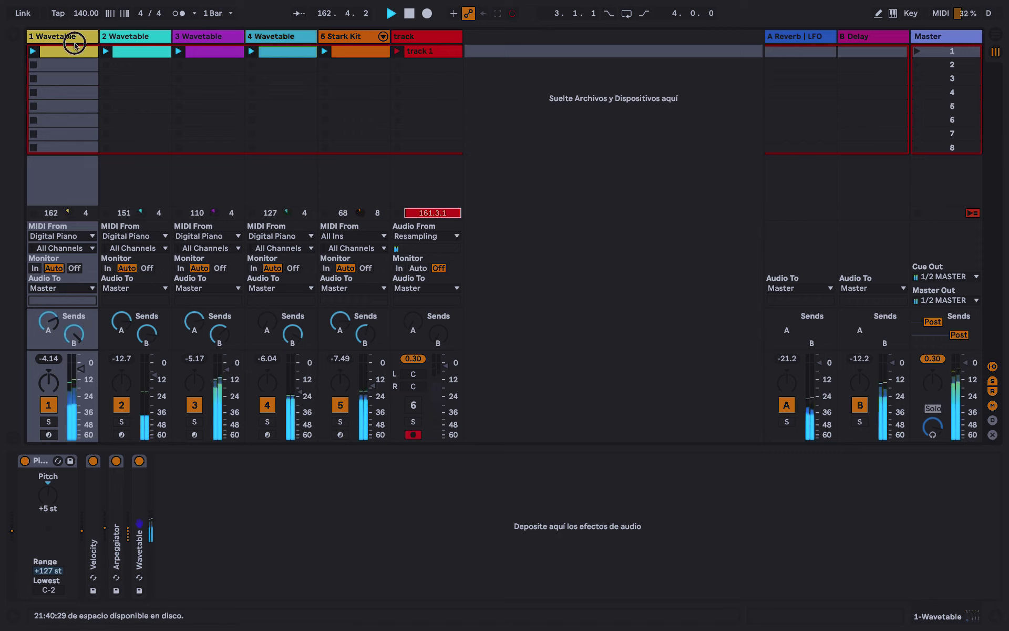
Expand track 1's Wavetable and shape its amp envelope to 1.61 s decay, -28 dB sustain and 1.05 s release
left_click(74, 37)
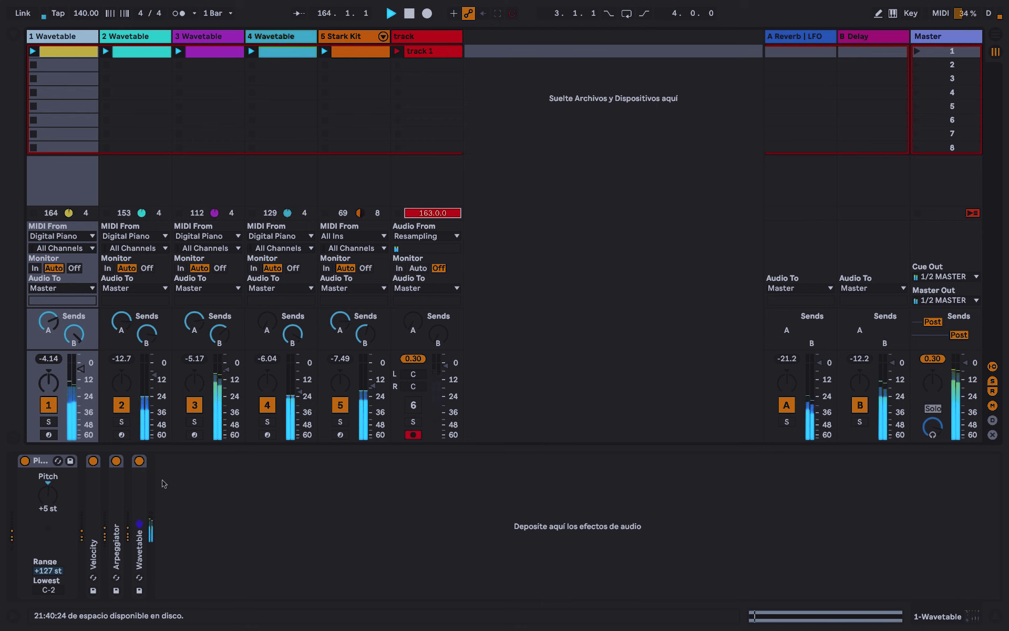
double_click(143, 483)
mouse_move(624, 542)
left_mouse_down()
mouse_move(646, 536)
mouse_move(647, 546)
mouse_move(630, 535)
left_mouse_up()
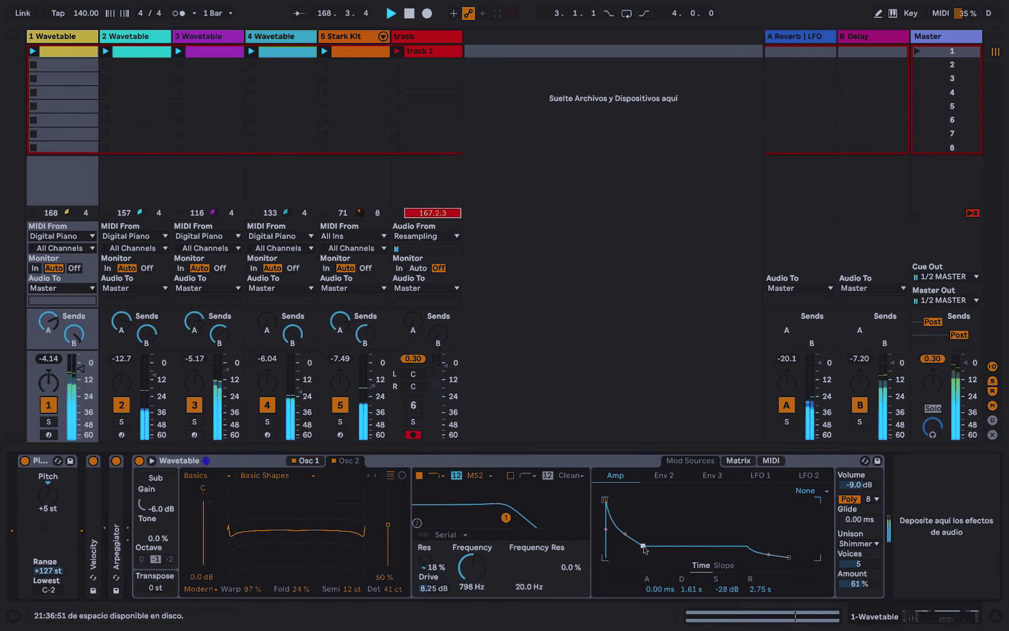
left_click_drag(788, 557, 780, 557)
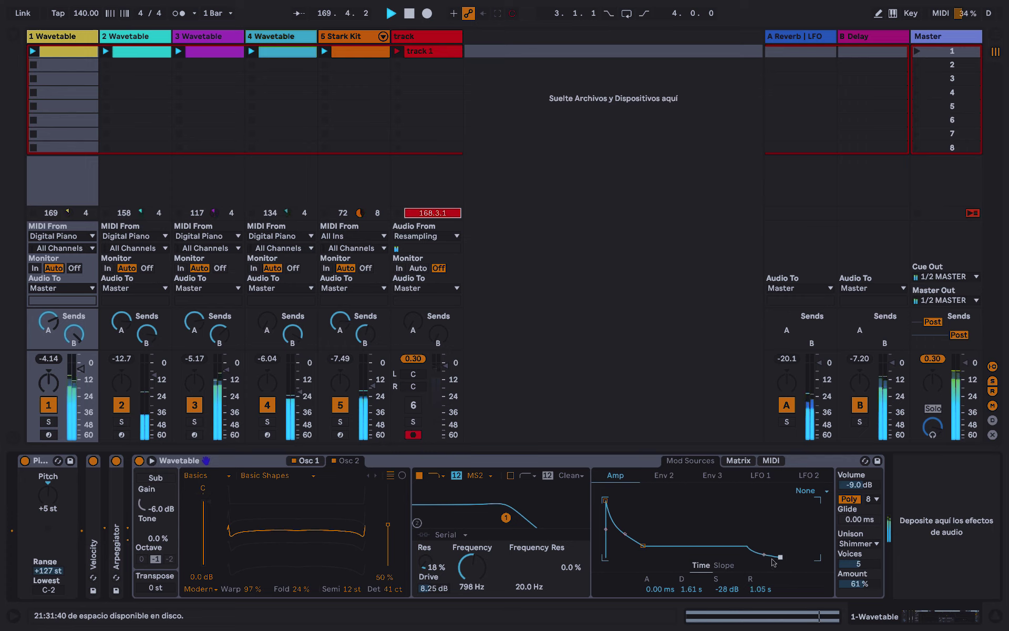
Set Osc 1's detune to 33 ct and the filter to 1.68 kHz with 31% resonance on track 1's Wavetable
left_click_drag(392, 589, 430, 549)
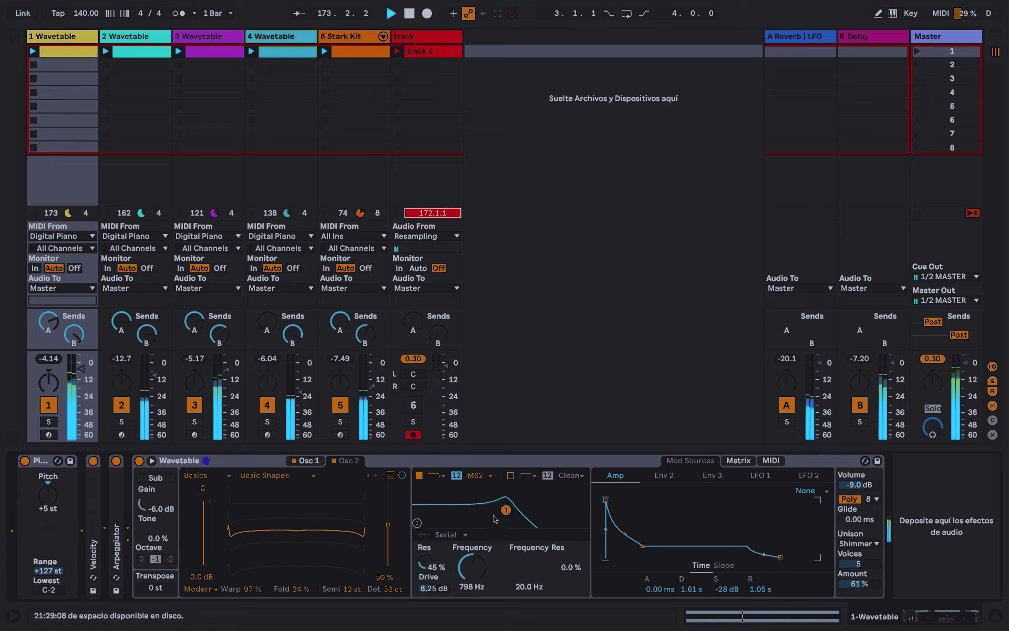
left_click_drag(494, 518, 523, 521)
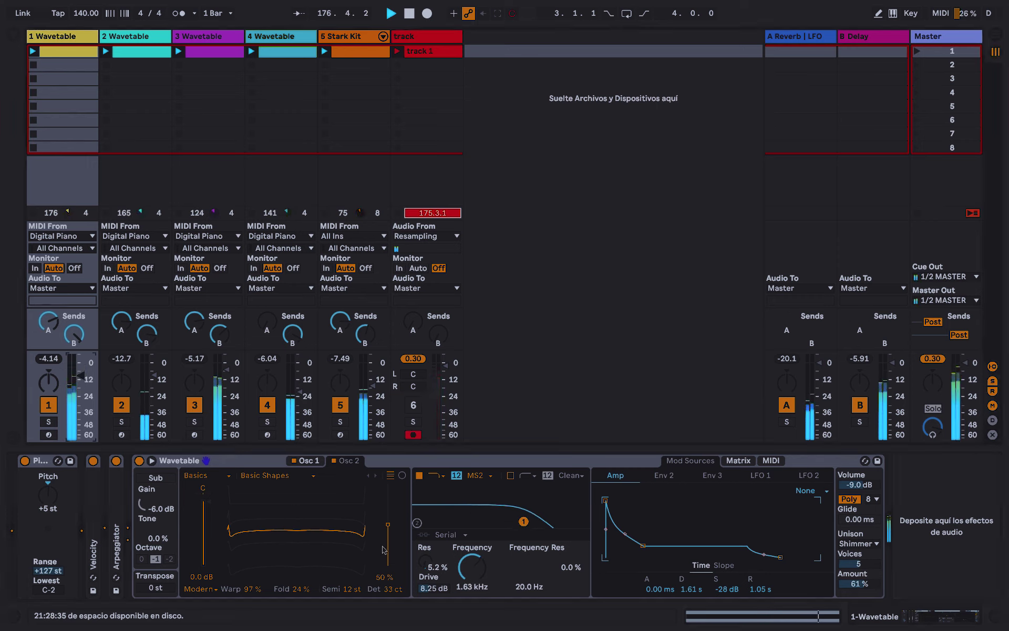
mouse_move(523, 521)
left_mouse_down()
mouse_move(537, 516)
mouse_move(524, 513)
left_mouse_up()
Adjust track 1's amp envelope to 2.75 s decay and -24 dB sustain, and its filter to 1.48 kHz with 16% resonance
left_click_drag(643, 545, 648, 542)
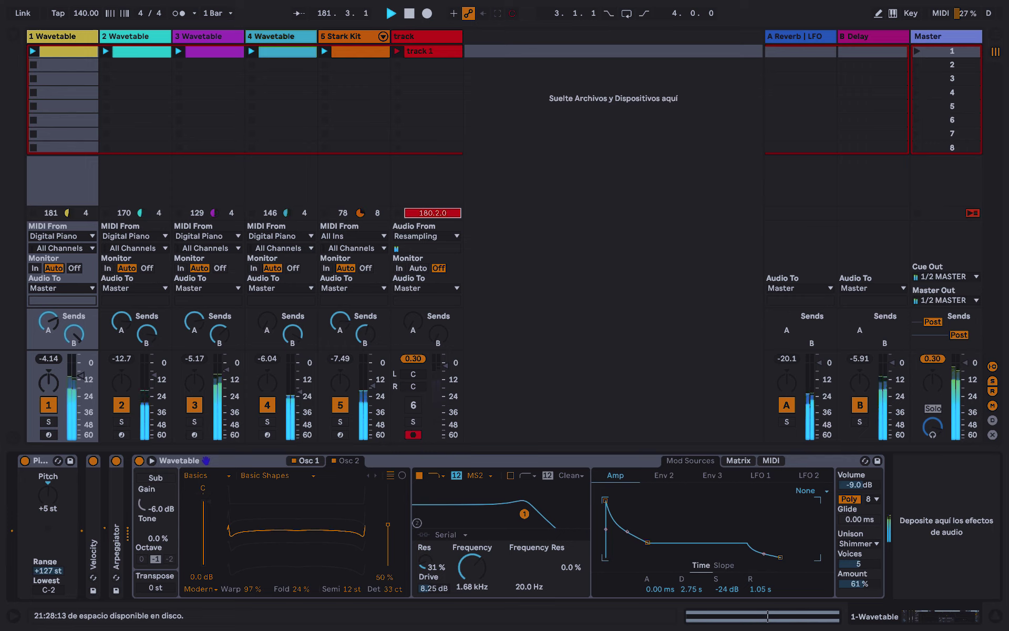
left_click_drag(524, 513, 521, 519)
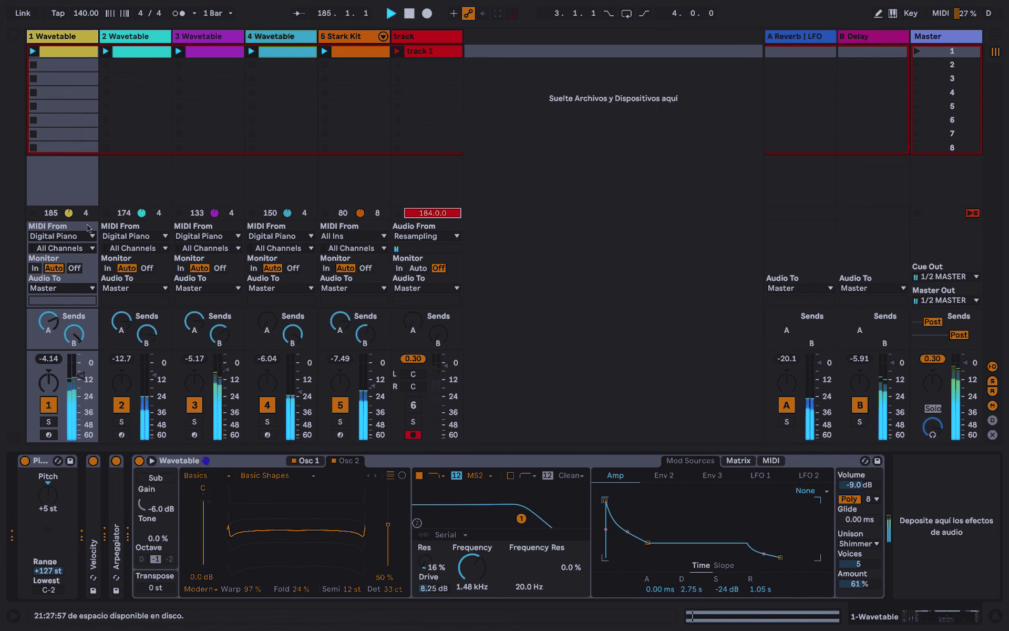
Add a Compressor from the audio effects library after the Wavetable on track 1
left_click(14, 37)
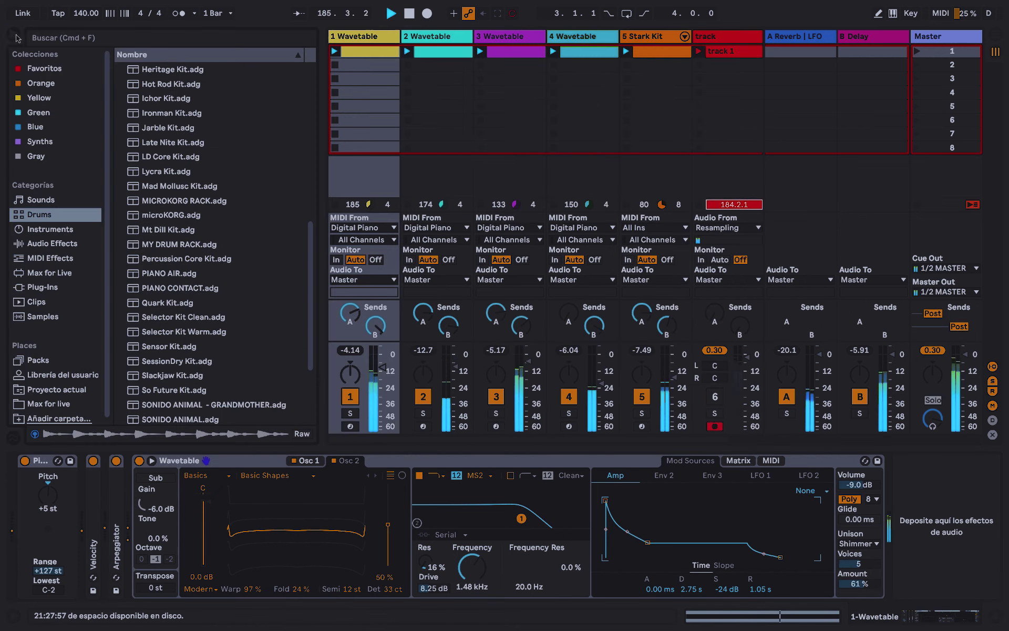
left_click(50, 229)
left_click(51, 245)
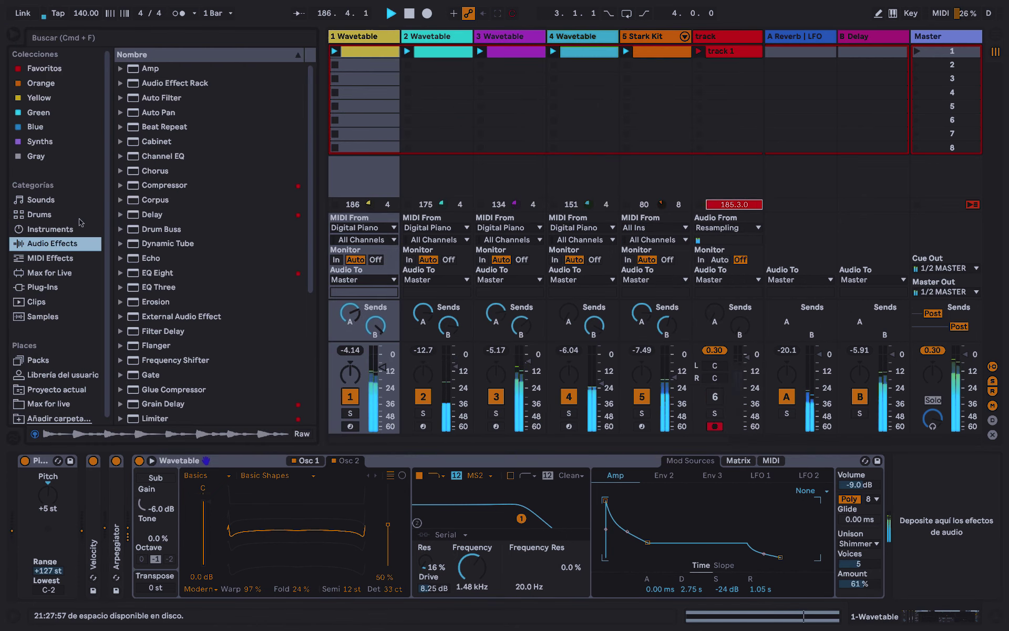
left_click(178, 190)
left_click_drag(179, 191, 902, 494)
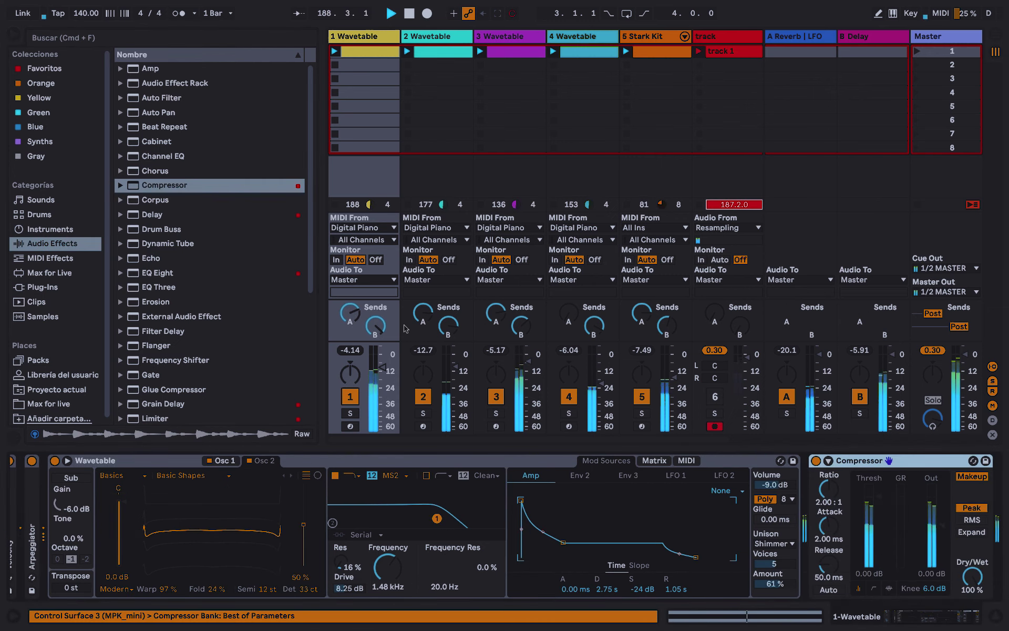
left_click(12, 37)
Enable the Compressor's sidechain with 5-Stark Kit as source, tapping Kick PT Vinyl at Post FX
left_click(829, 460)
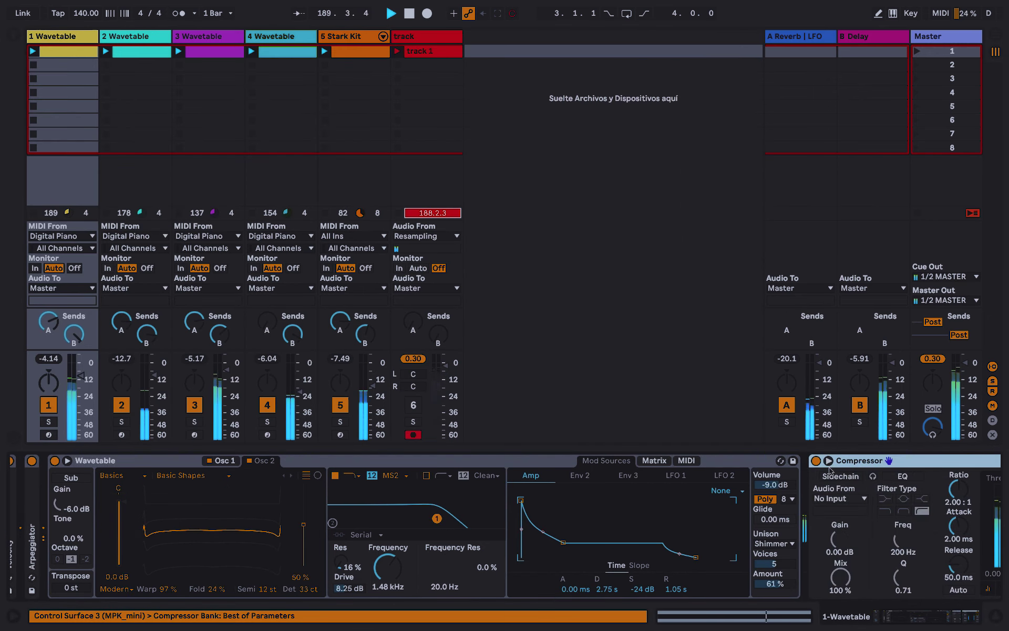
left_click(848, 477)
left_click(858, 497)
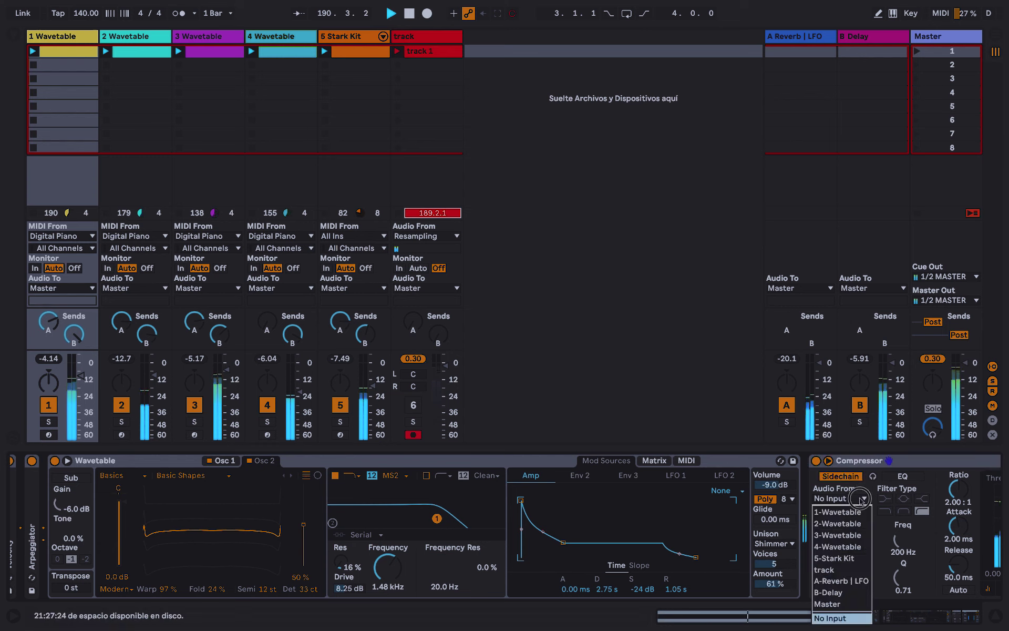
left_click(849, 558)
left_click(858, 512)
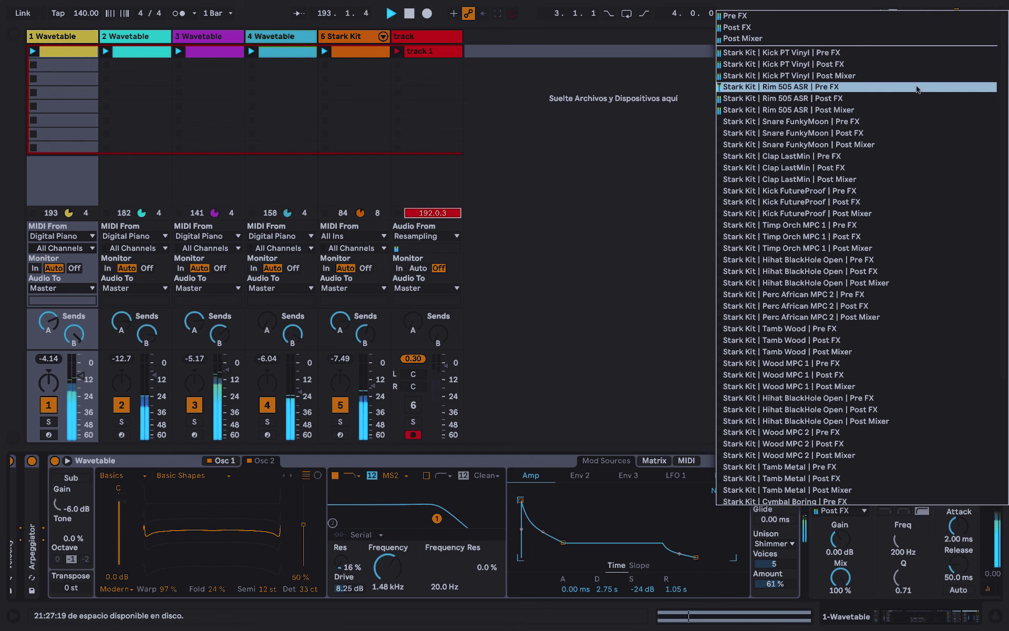
left_click(845, 64)
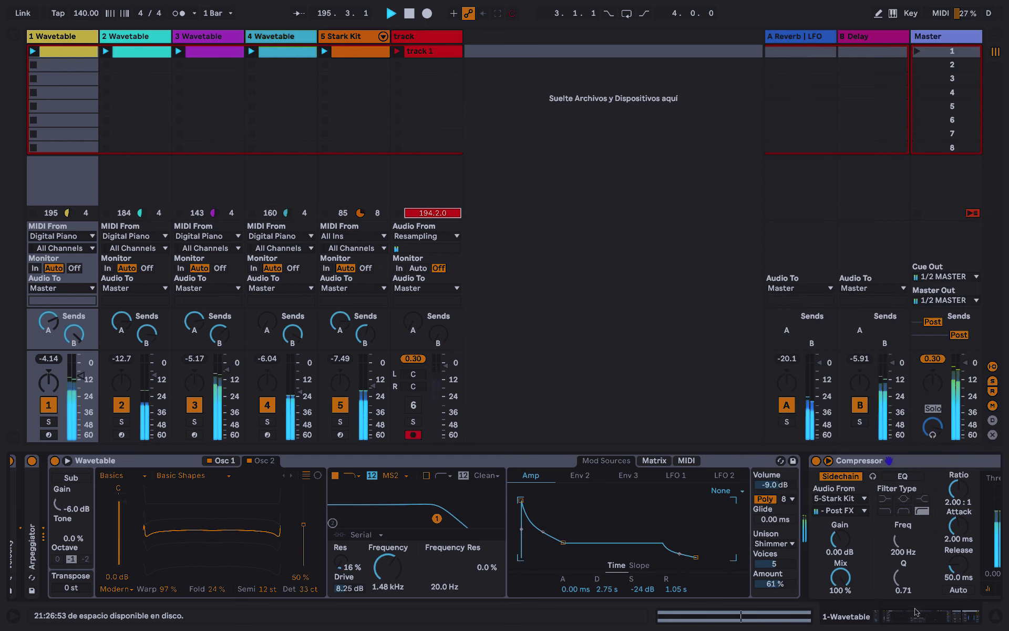
Set track 1's Compressor to a -17.5 dB threshold and a 5.25:1 ratio
scroll(879, 544, "right", 5)
left_click_drag(835, 495, 831, 542)
left_click_drag(893, 528, 892, 529)
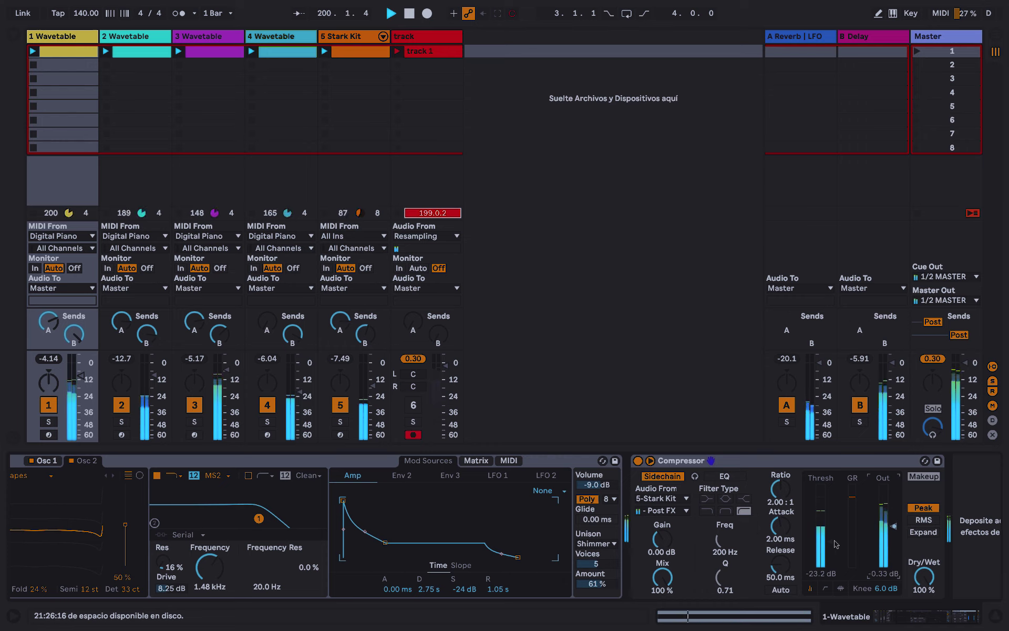
left_click_drag(836, 544, 826, 532)
left_click_drag(781, 490, 780, 473)
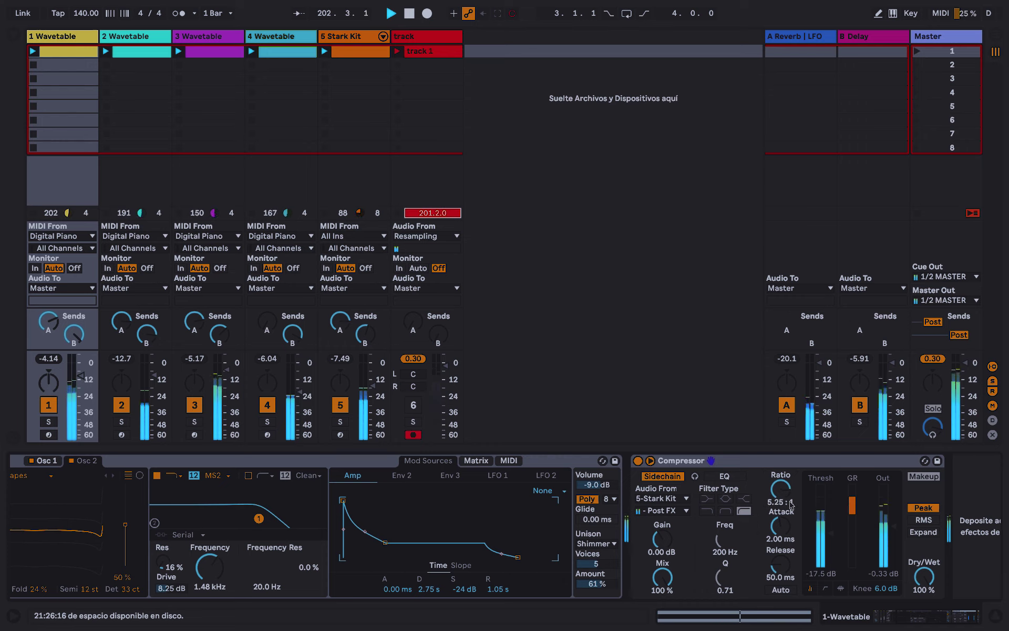
Set track 1's amp envelope to 2.56 s decay, -13 dB sustain and 3.38 s release
left_click_drag(385, 542, 384, 530)
left_click_drag(518, 556, 530, 557)
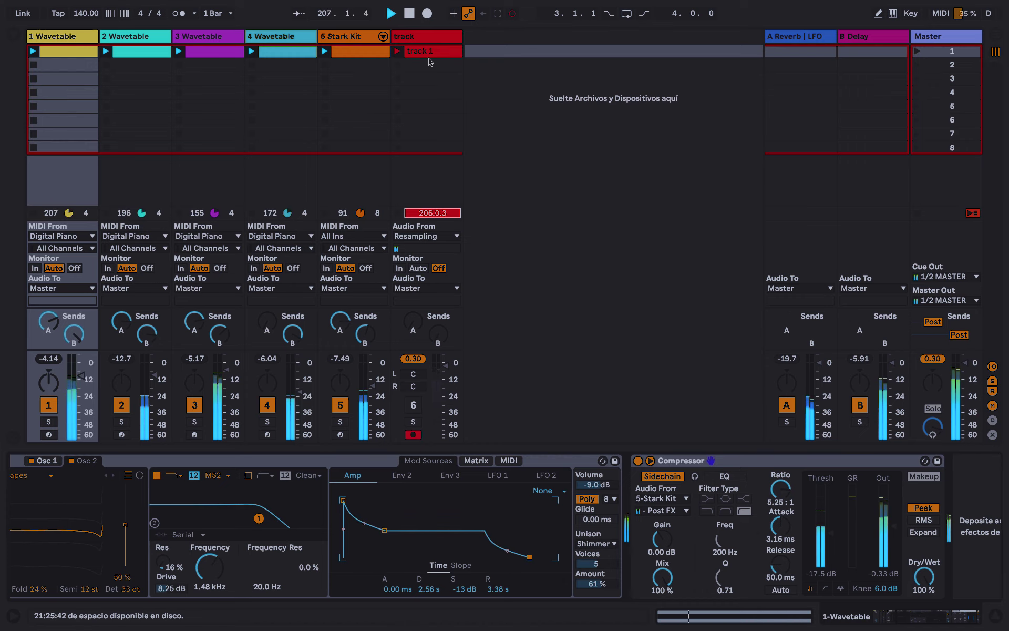
Activate all Hihat BlackHole Open and Ride RockMyBells notes in the Stark Kit clip and return to the device view
double_click(355, 52)
left_click(301, 393)
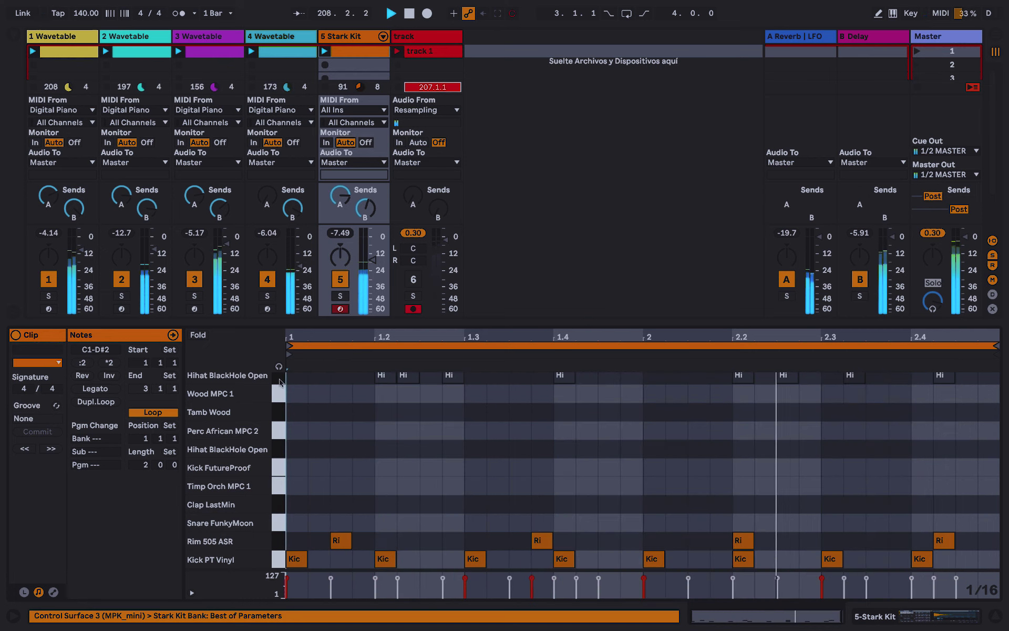
left_click(278, 377)
key("0")
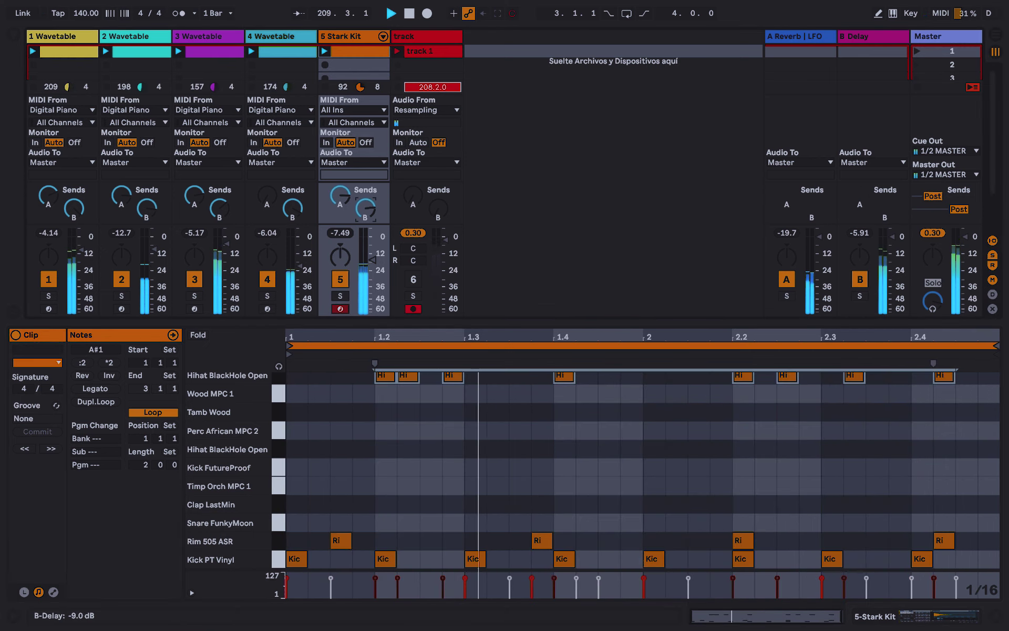
scroll(346, 433, "up", 2)
scroll(346, 432, "up", 4)
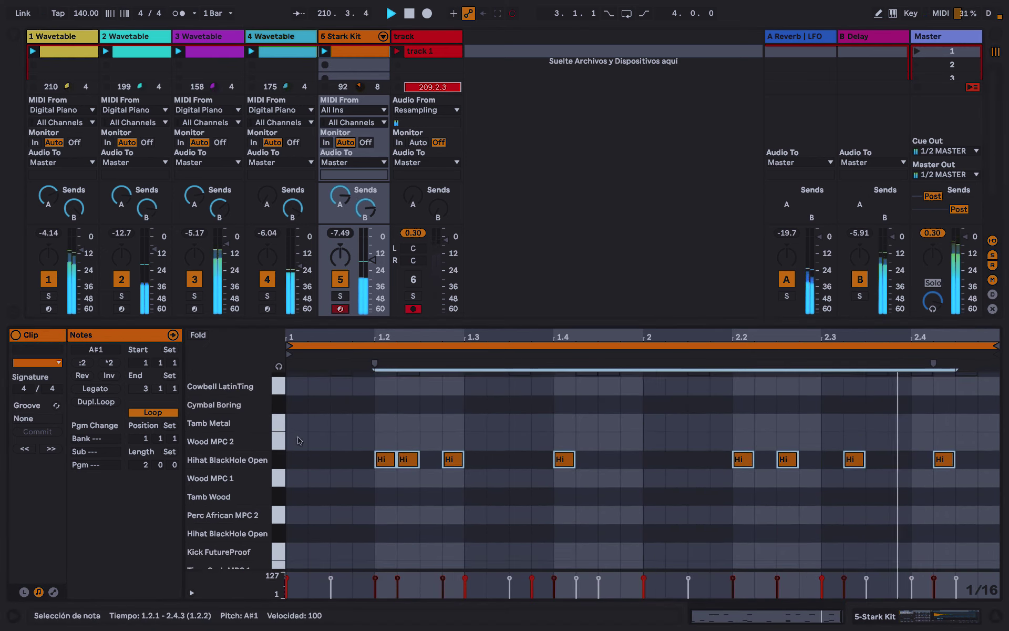
left_click(277, 380)
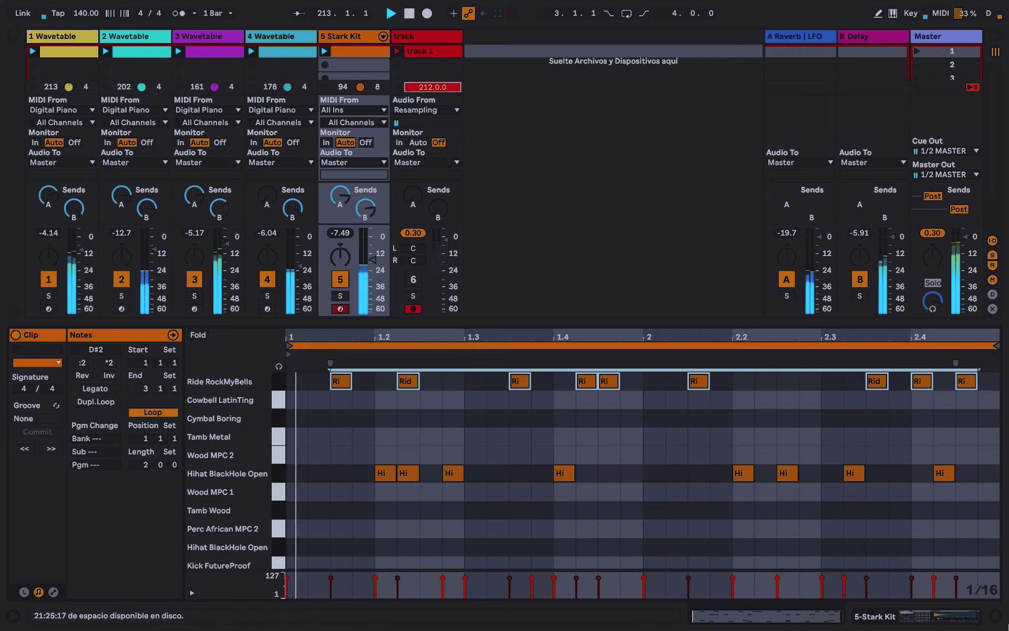
left_click(894, 610)
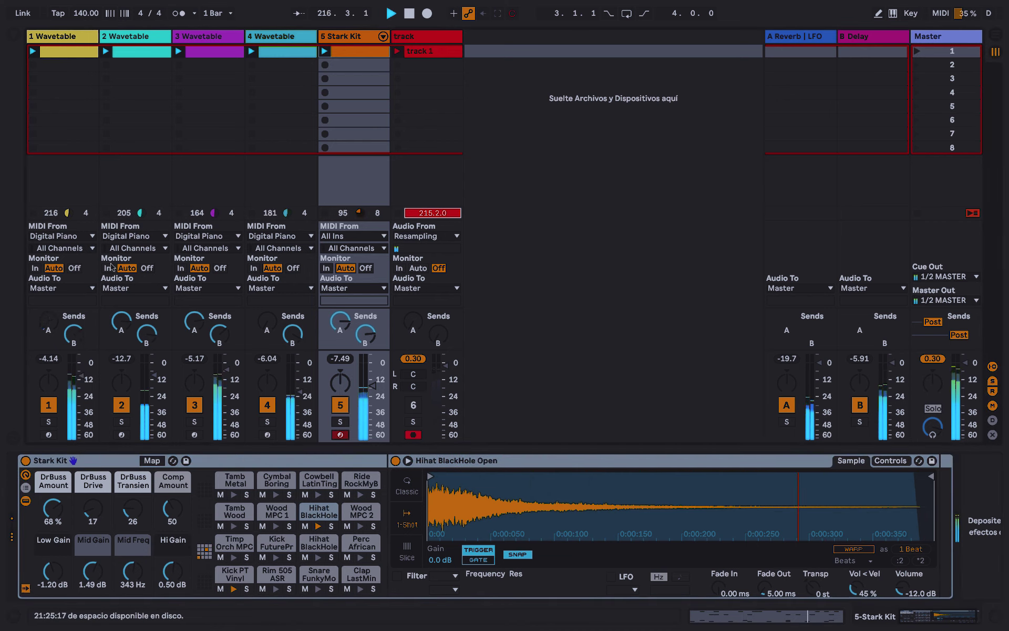
On track 3's Wavetable, set the filter frequency to 1.31 kHz and Osc 1's wavetable position to 81%
left_click(207, 168)
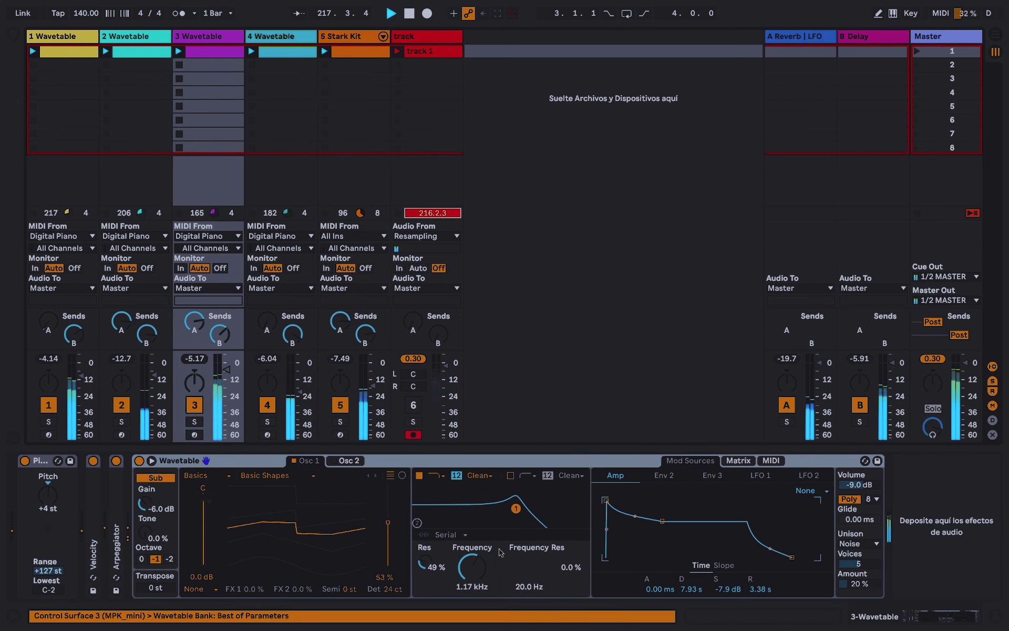
left_click_drag(473, 565, 501, 543)
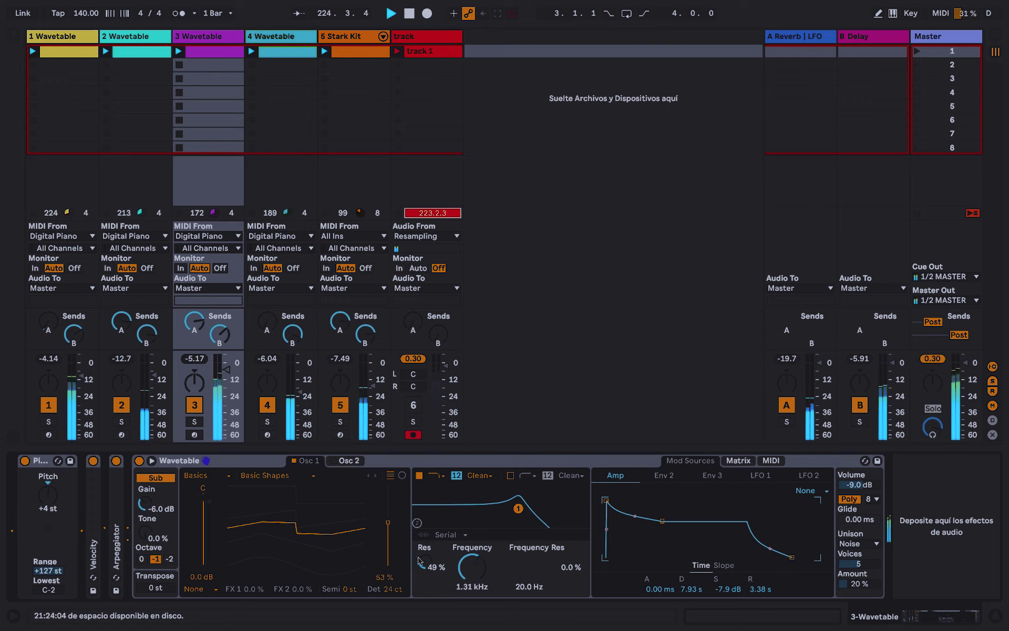
left_click_drag(388, 522, 388, 499)
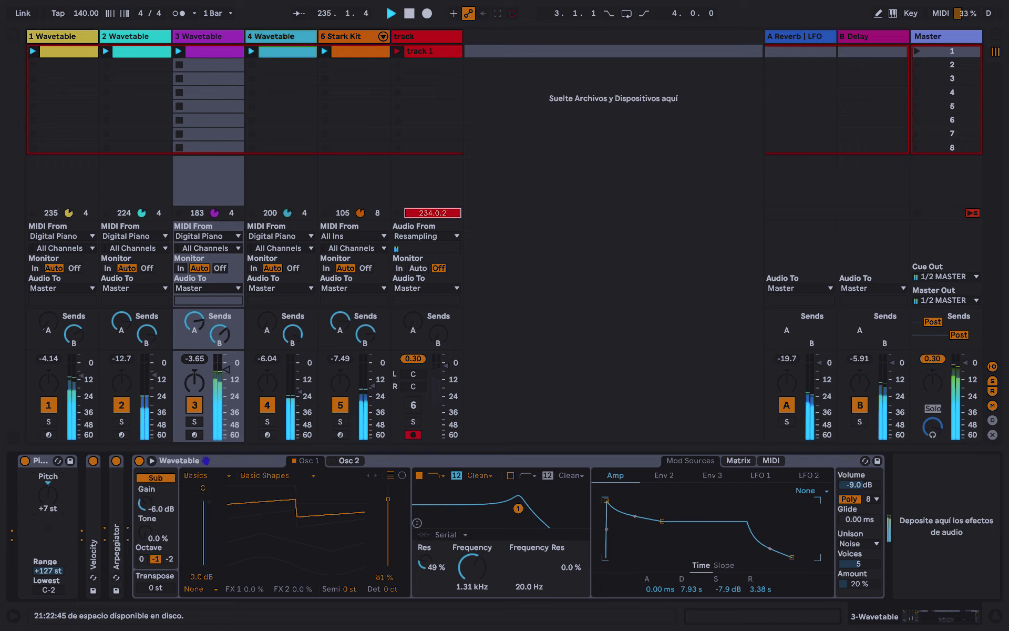
Vary track 3's Pitch device between +5 st and +7 st, ending at +7 st
scroll(52, 495, "down", 2)
scroll(53, 495, "down", 1)
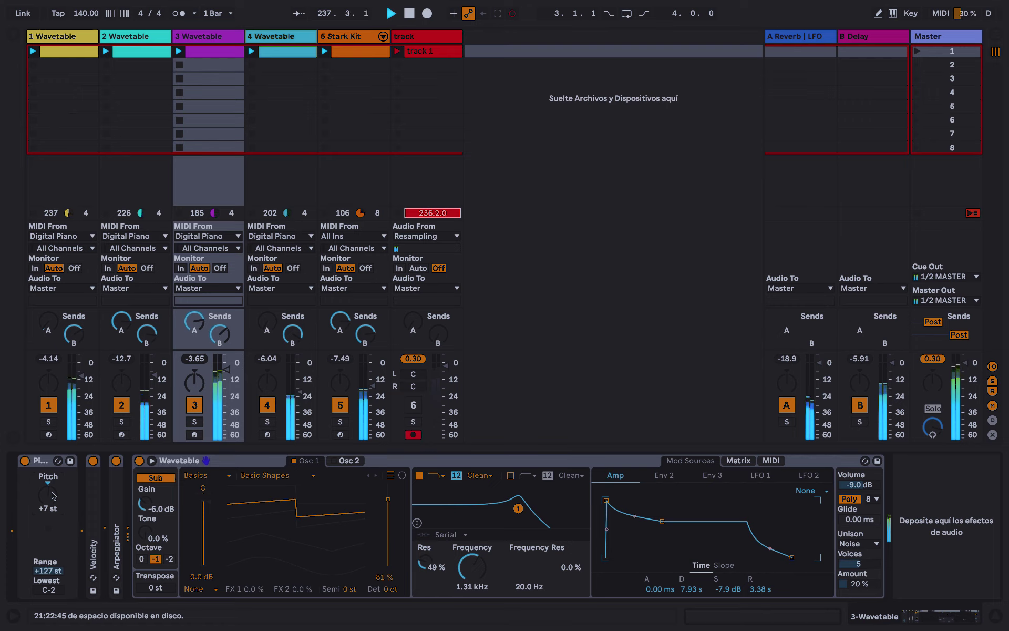
key("Return")
scroll(53, 495, "down", 1)
scroll(52, 495, "up", 3)
scroll(53, 495, "down", 2)
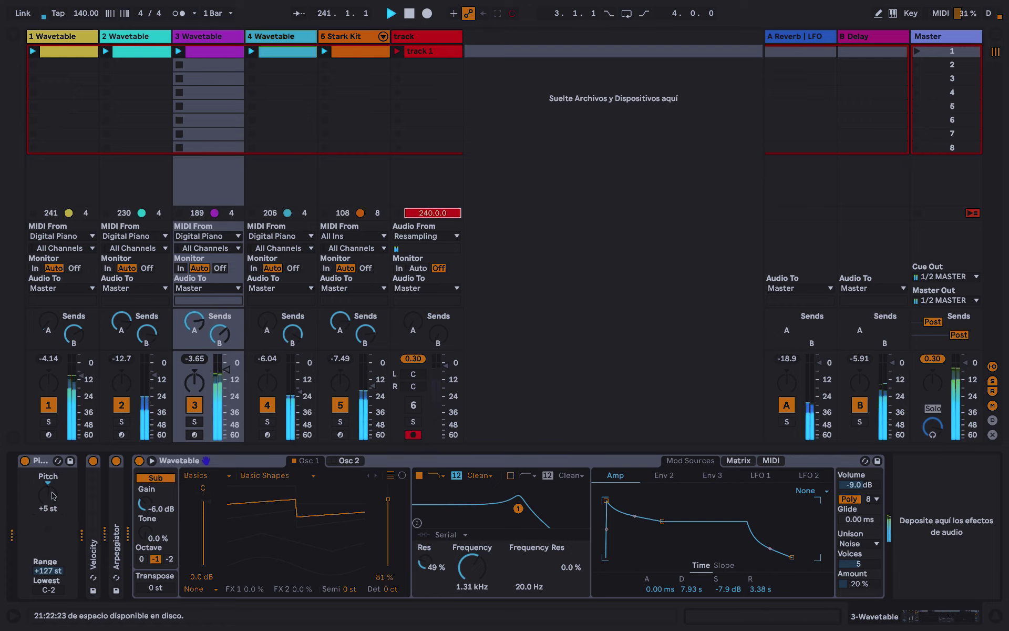
scroll(53, 495, "up", 2)
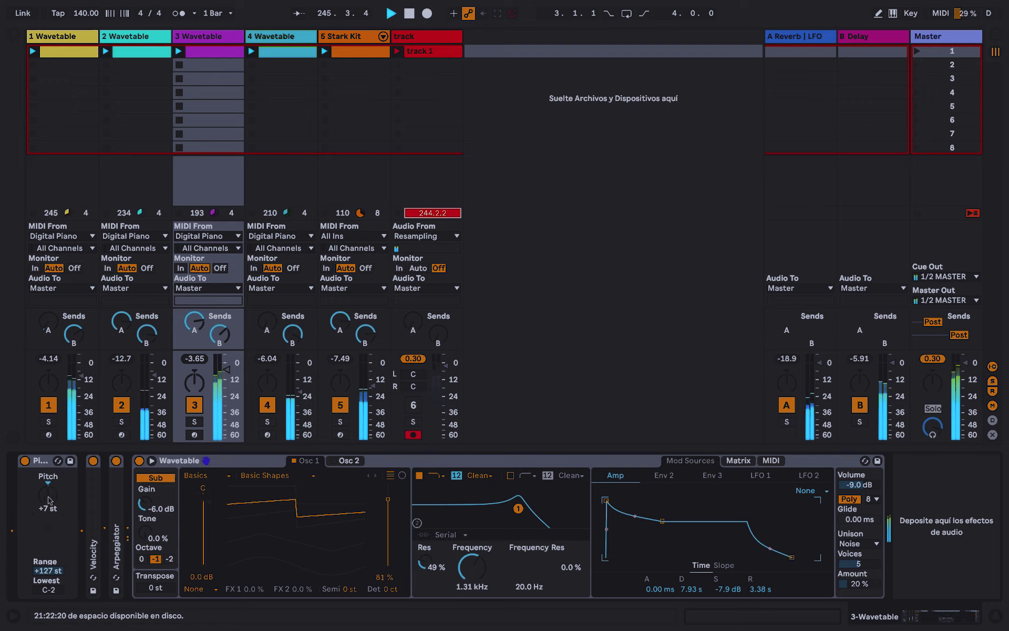
type("4")
type("5")
key("Return")
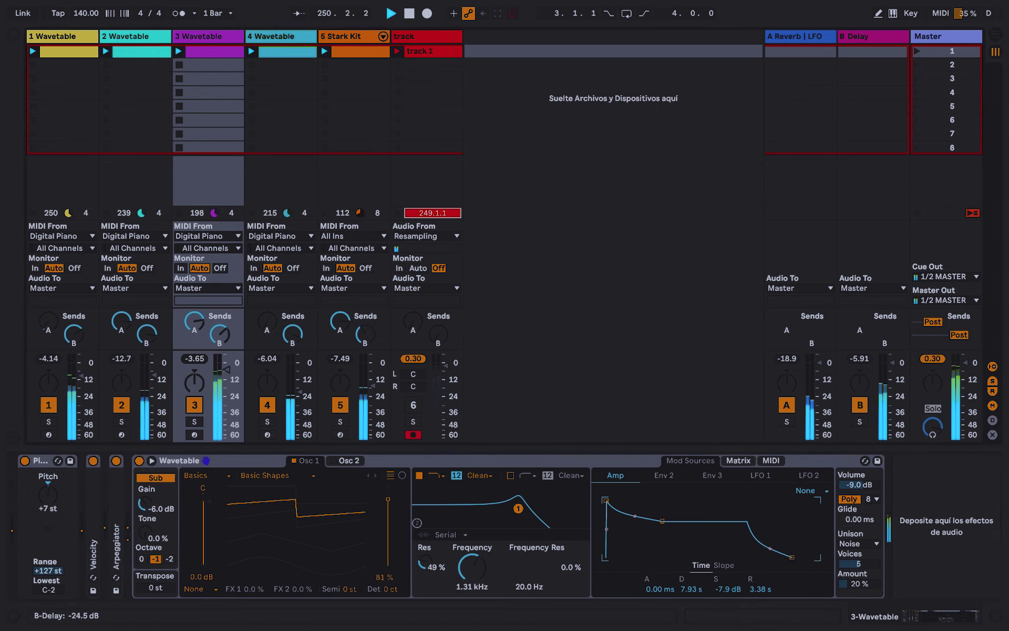
Set track 2's Pitch device to +12 st
left_click(281, 182)
left_click(212, 193)
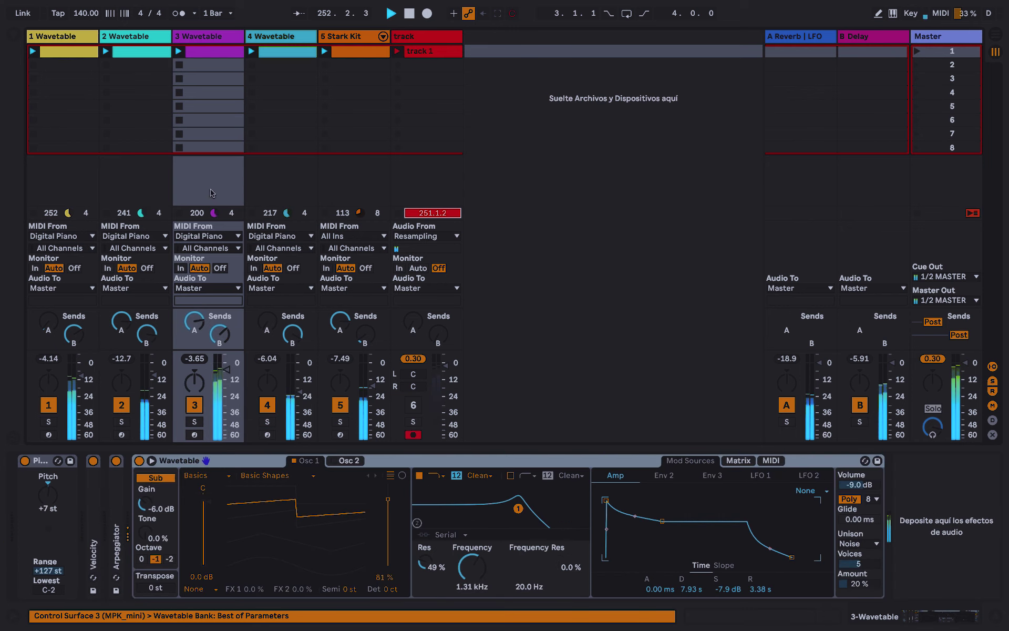
left_click(159, 185)
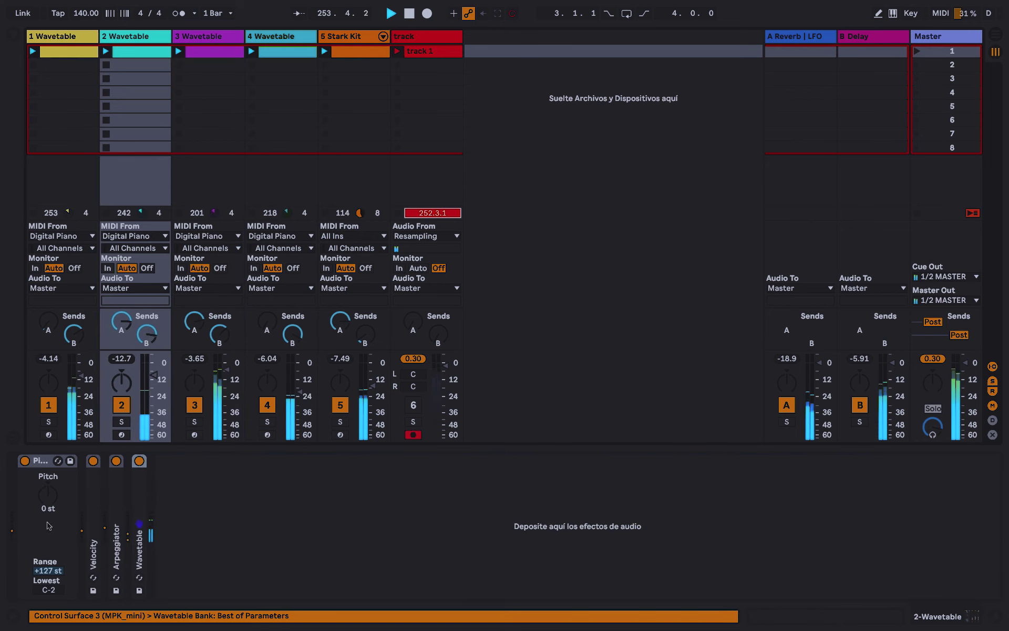
left_click(49, 498)
type("12")
key("Return")
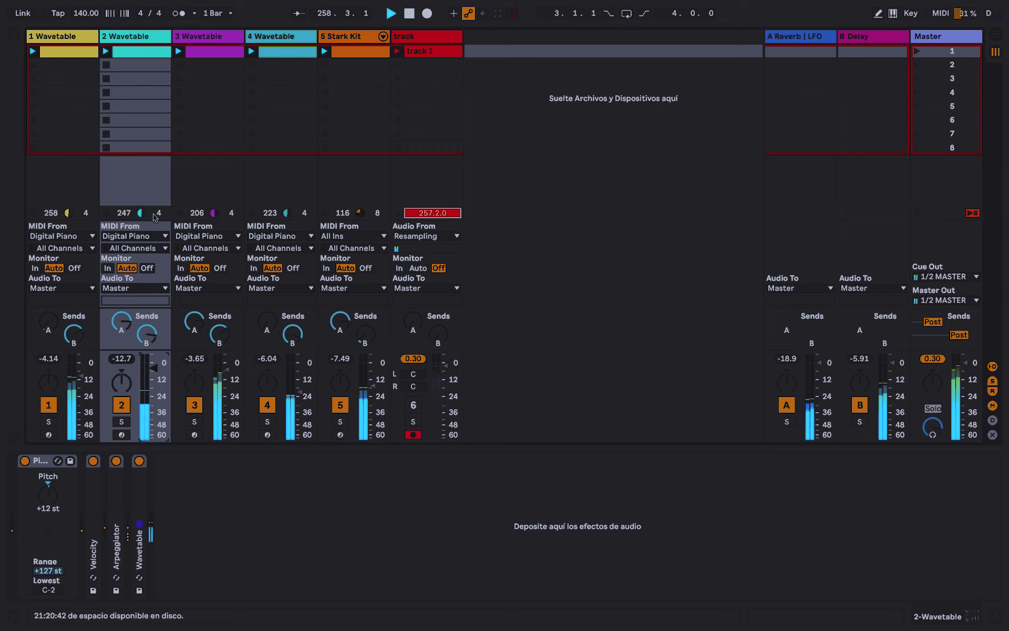
Set track 2's Wavetable filter to 555 Hz with 26% resonance and turn its reverb send down to minimum
double_click(140, 481)
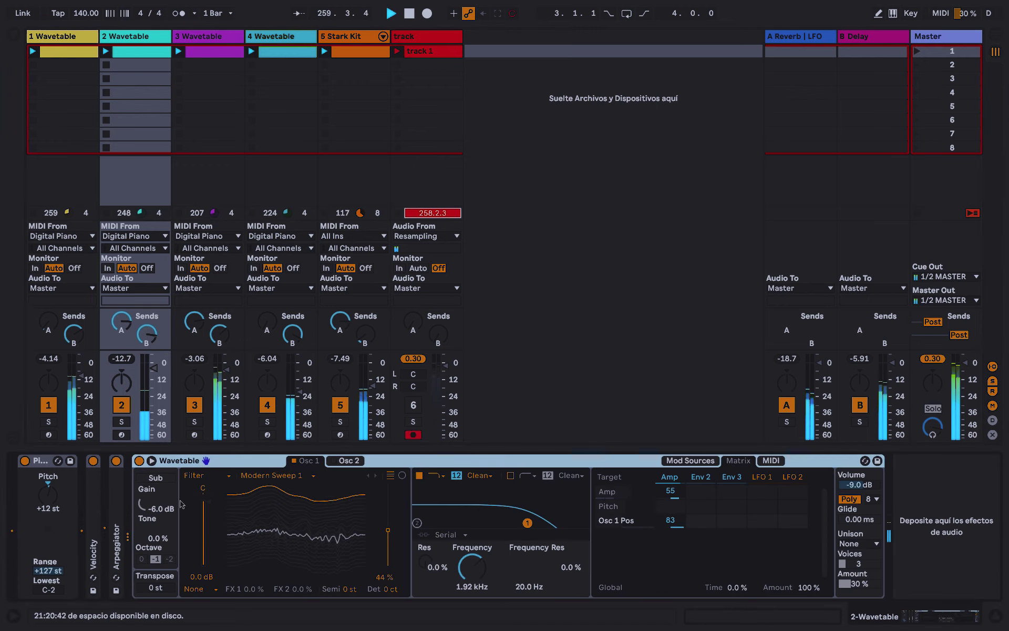
left_click_drag(527, 523, 498, 516)
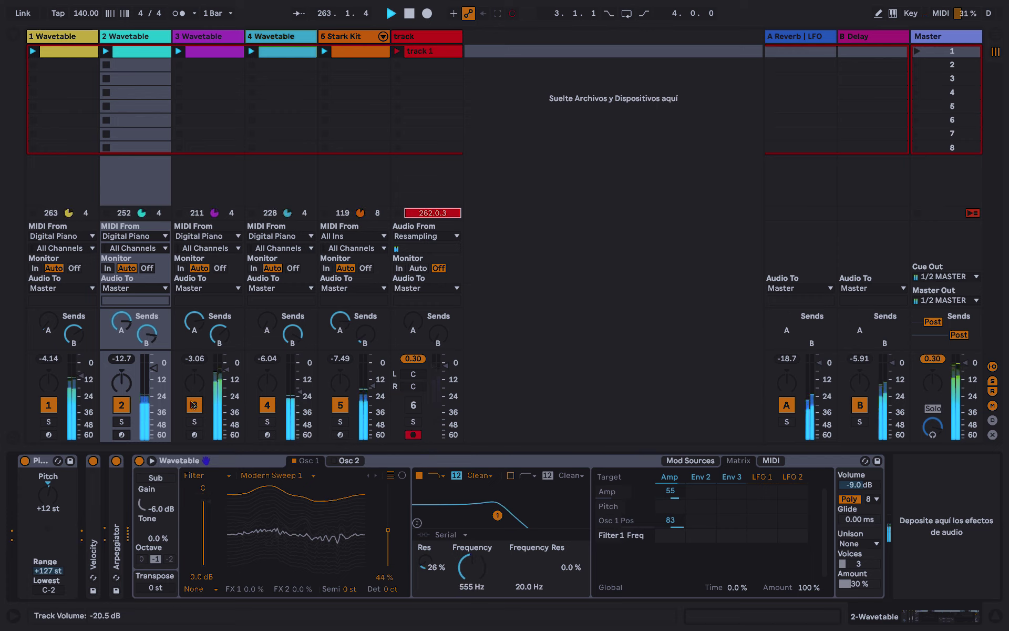
mouse_move(117, 325)
left_mouse_down()
mouse_move(117, 364)
mouse_move(116, 343)
left_mouse_up()
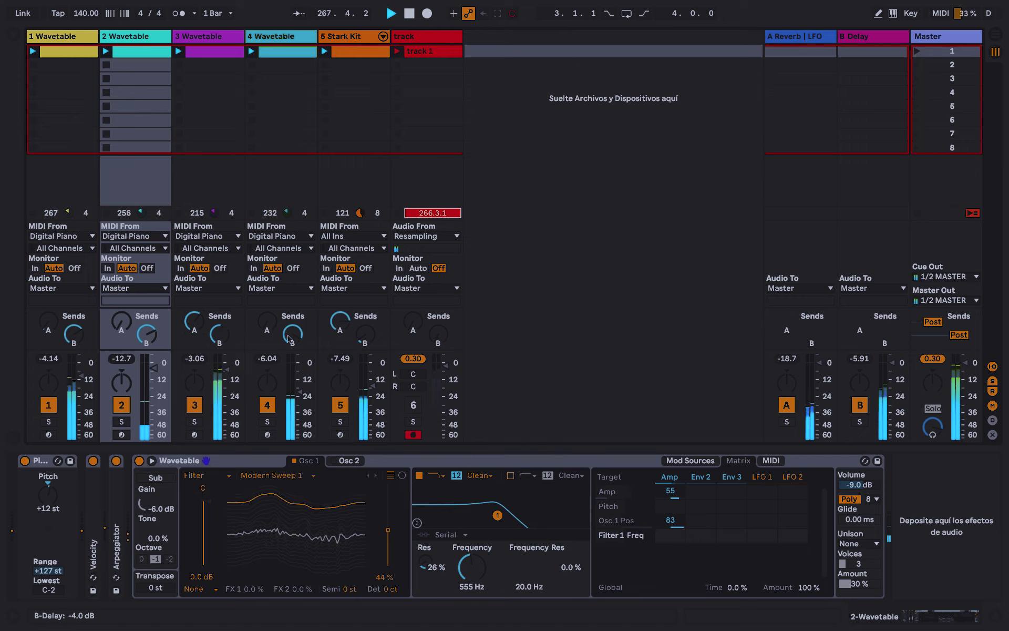
Lower track 4's delay send slightly, raise the Stark Kit track's delay send and cut its reverb send
left_click_drag(288, 339, 288, 345)
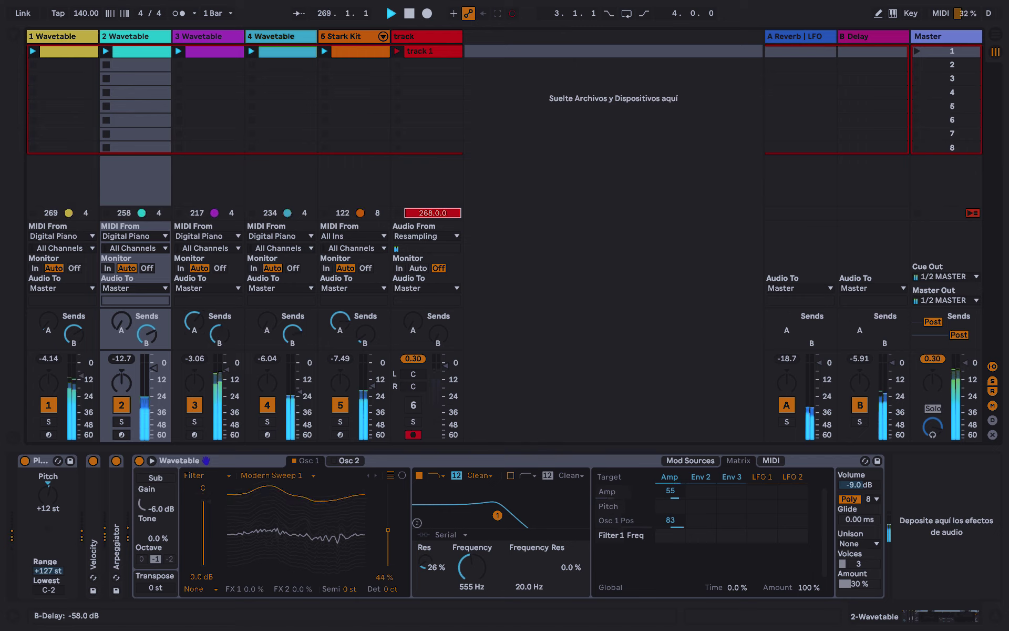
mouse_move(362, 333)
left_mouse_down()
mouse_move(362, 319)
mouse_move(338, 328)
mouse_move(364, 329)
left_mouse_up()
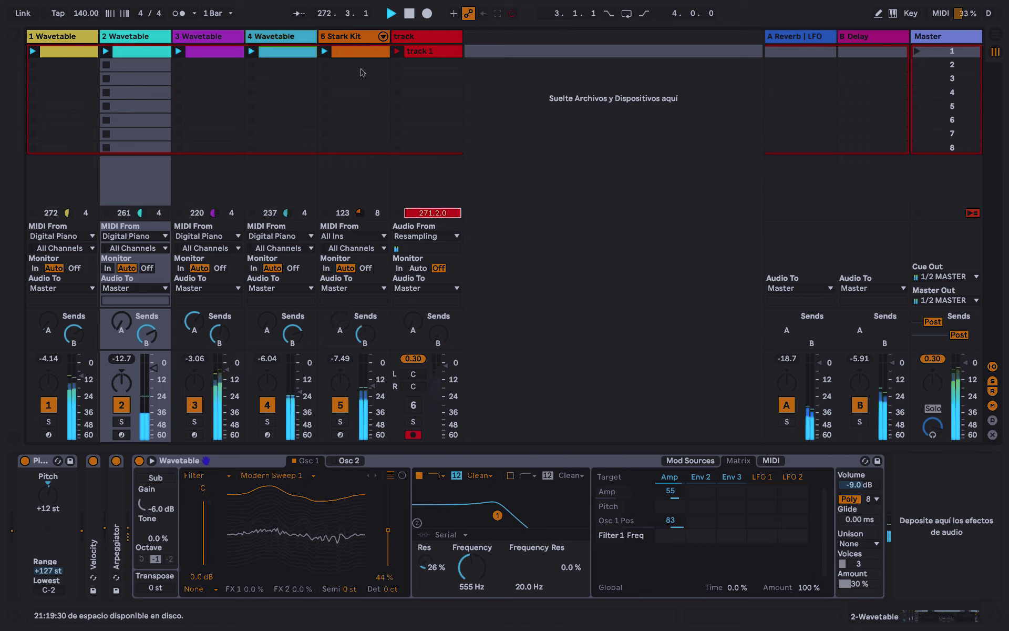
left_click(355, 304)
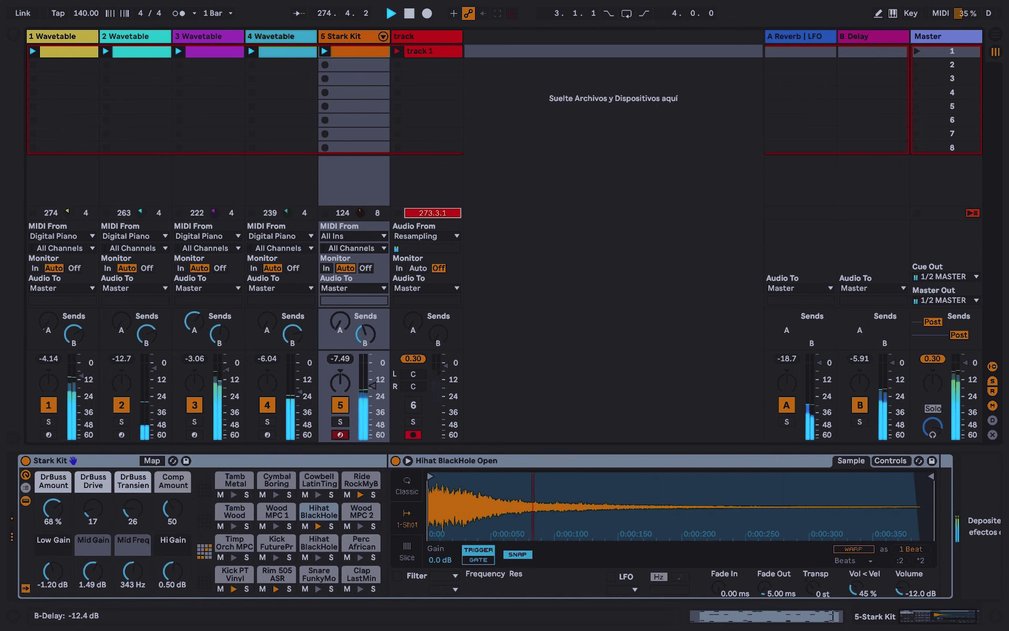
Lower track 1's sends and shorten its amp envelope to 94.1 ms decay, -30 dB sustain and 333 ms release
left_click(45, 317)
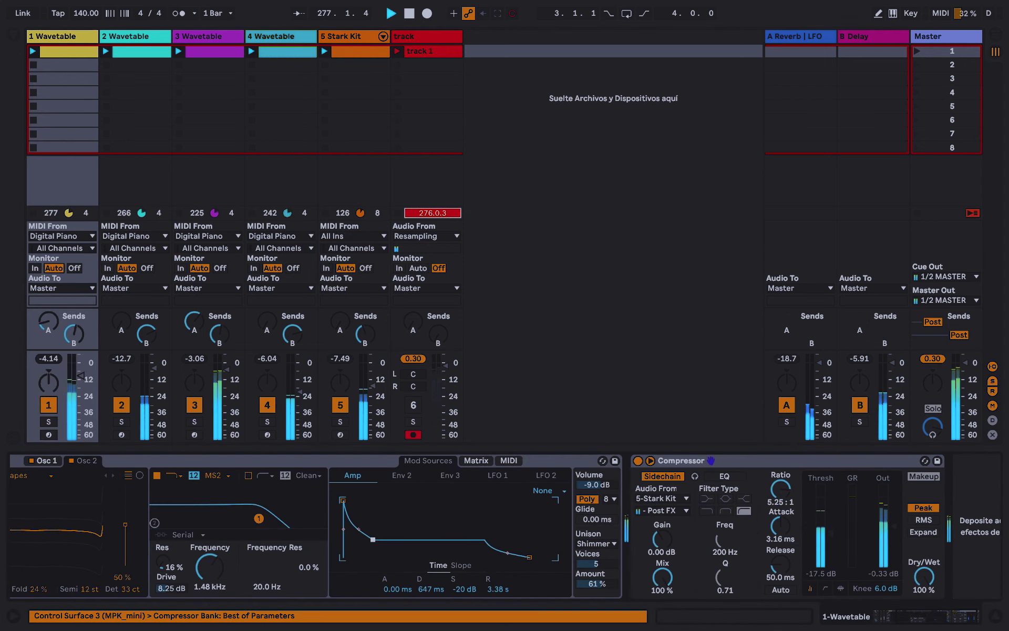
left_click_drag(365, 547, 362, 548)
left_click_drag(529, 556, 510, 558)
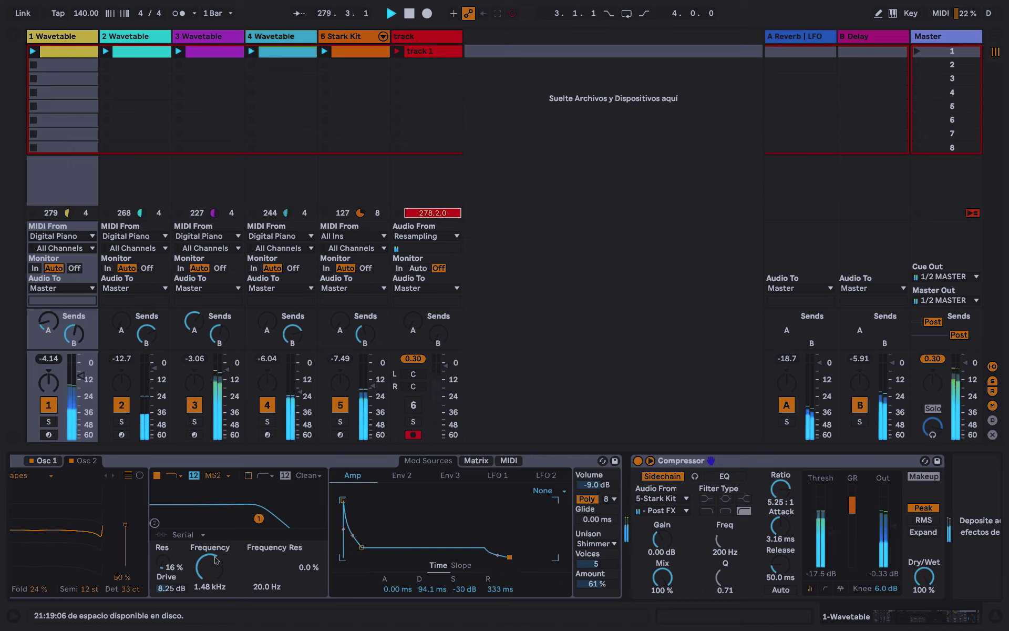
Set track 1's Wavetable filter to 1.11 kHz with 34% resonance
left_click_drag(165, 565, 164, 549)
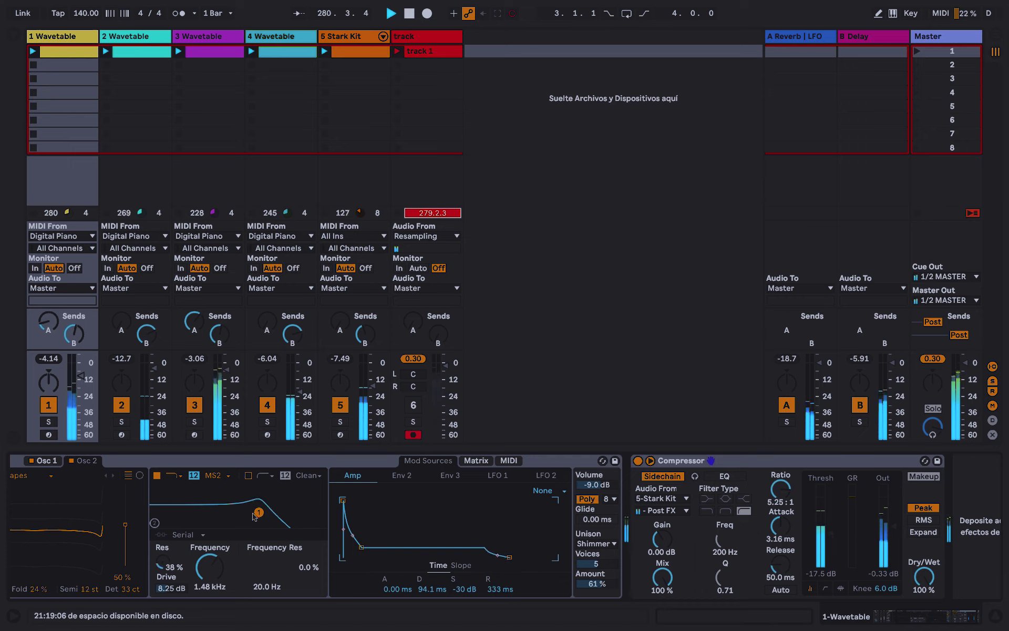
left_click_drag(255, 516, 248, 517)
Assign track 1's amp envelope to modulate Osc 1 Pos by 88, Filter 1 Freq by 22 and Osc 2 Pos by 67, with Osc 1 position at 56%
left_click(476, 460)
mouse_move(408, 492)
left_mouse_down()
mouse_move(407, 481)
mouse_move(411, 503)
left_mouse_up()
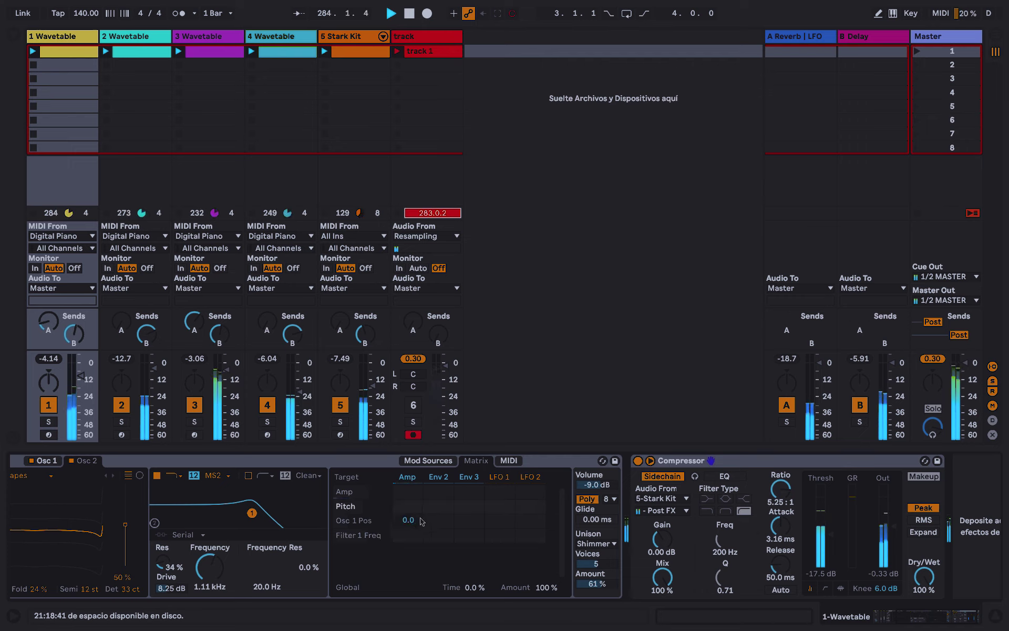
left_click_drag(408, 520, 408, 498)
left_click(182, 568)
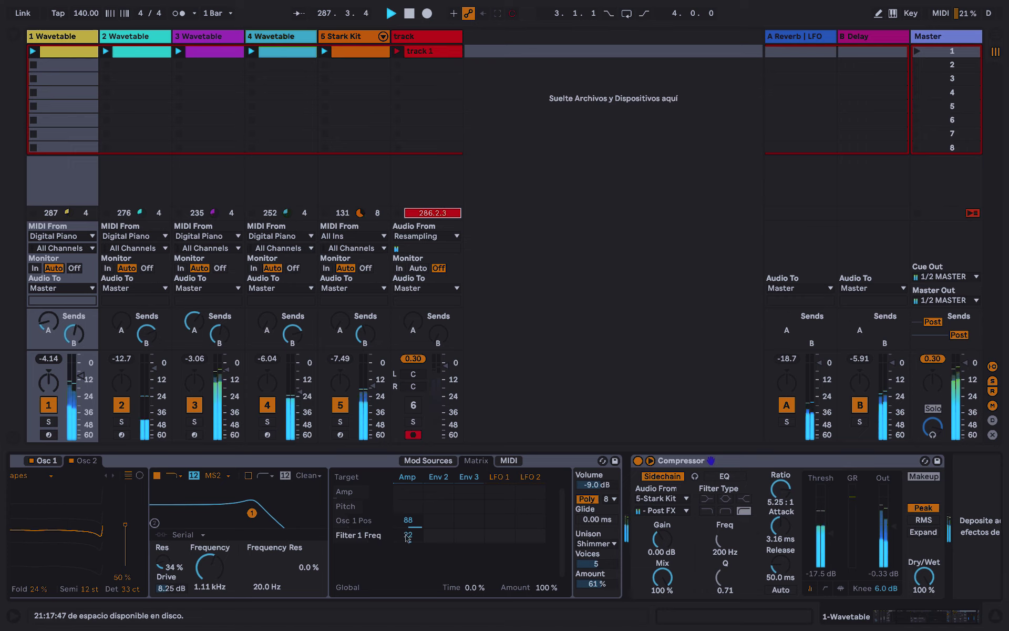
left_click(408, 520)
left_click_drag(125, 525, 125, 520)
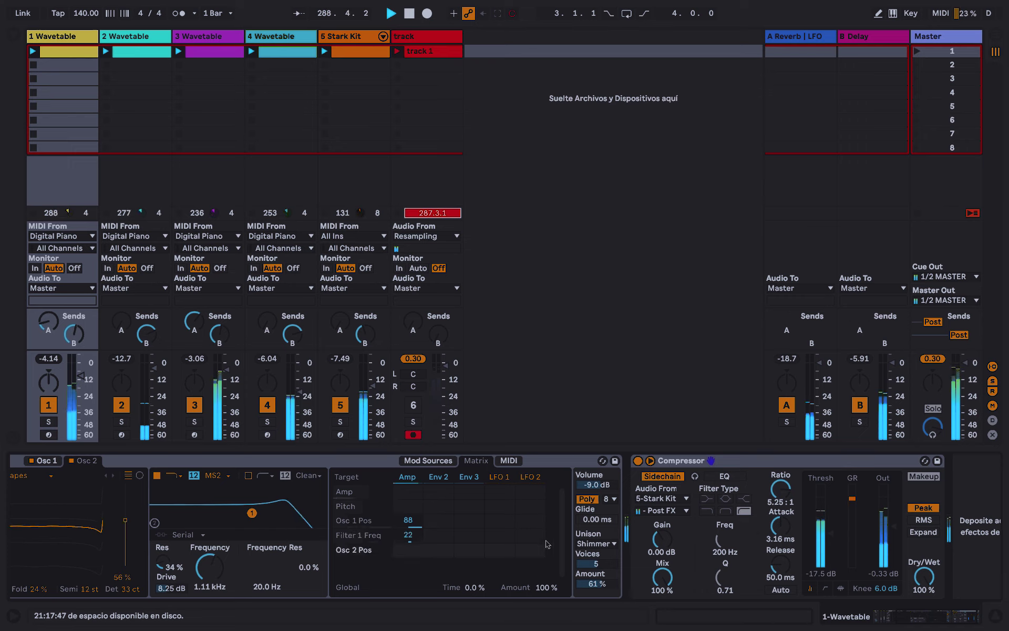
left_click_drag(411, 550, 412, 527)
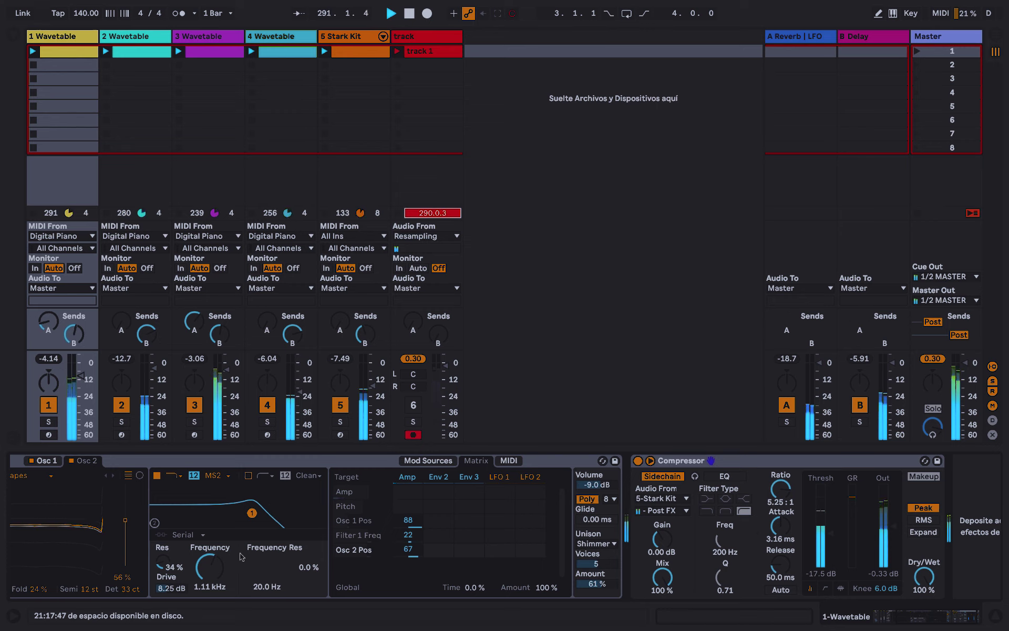
Lower track 1's filter to 994 Hz and set its amp envelope to 55.8 ms decay, -21 dB sustain and 199 ms release
left_click_drag(221, 565, 221, 575)
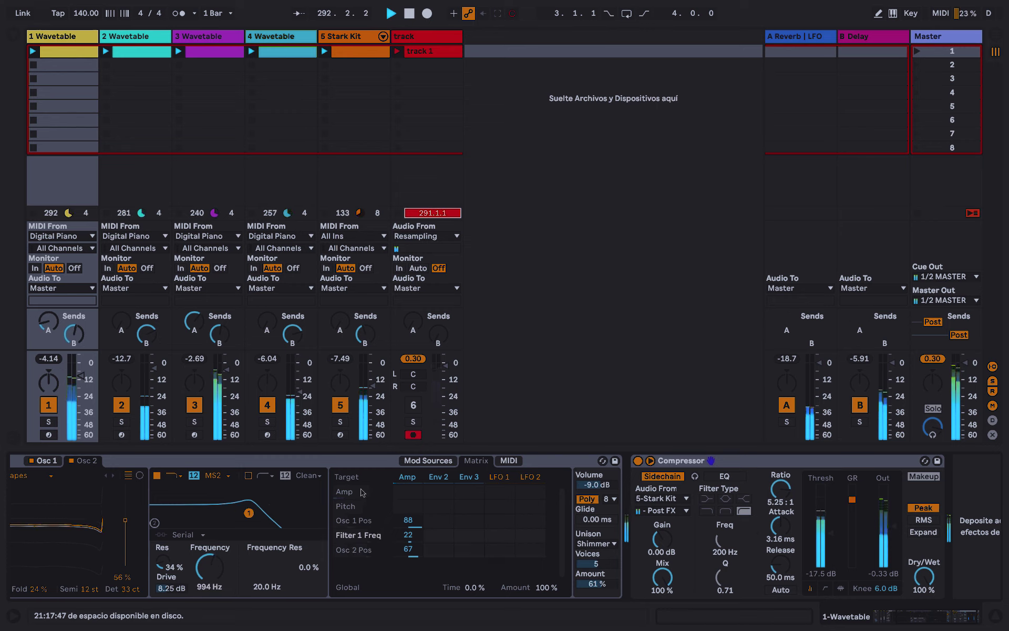
left_click(428, 461)
mouse_move(361, 548)
left_mouse_down()
mouse_move(354, 533)
mouse_move(359, 540)
left_mouse_up()
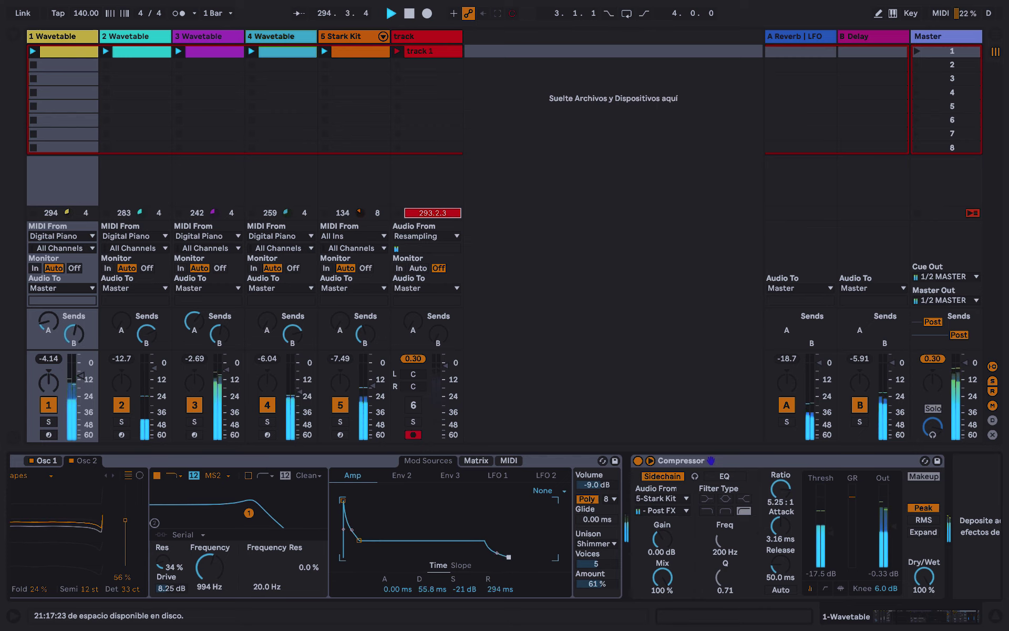
left_click_drag(509, 556, 506, 557)
Turn off track 1's Compressor and set track 4's delay send to -5.7 dB
left_click(639, 462)
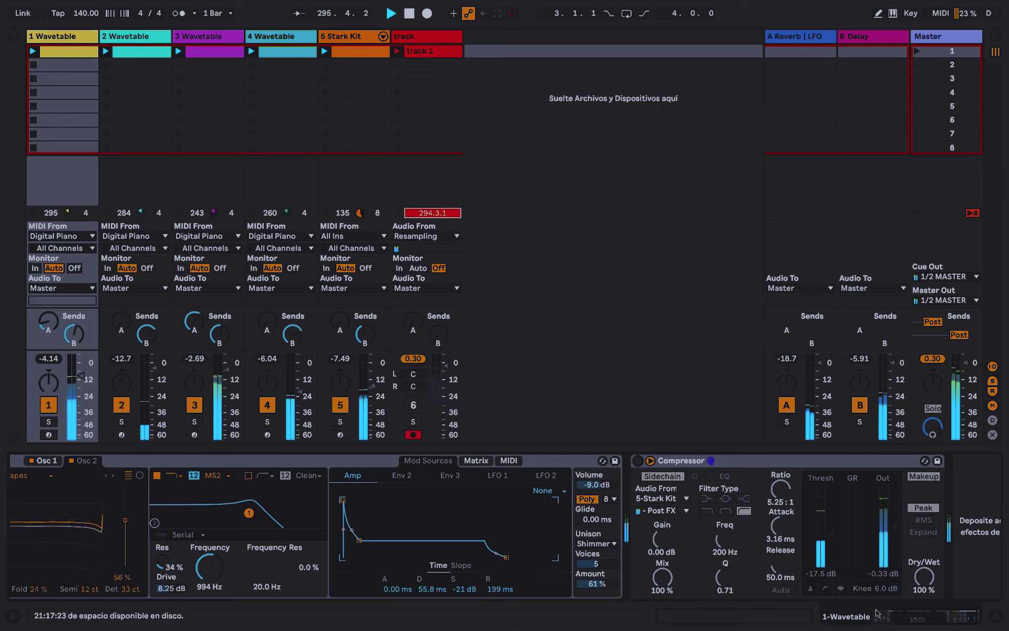
left_click(880, 613)
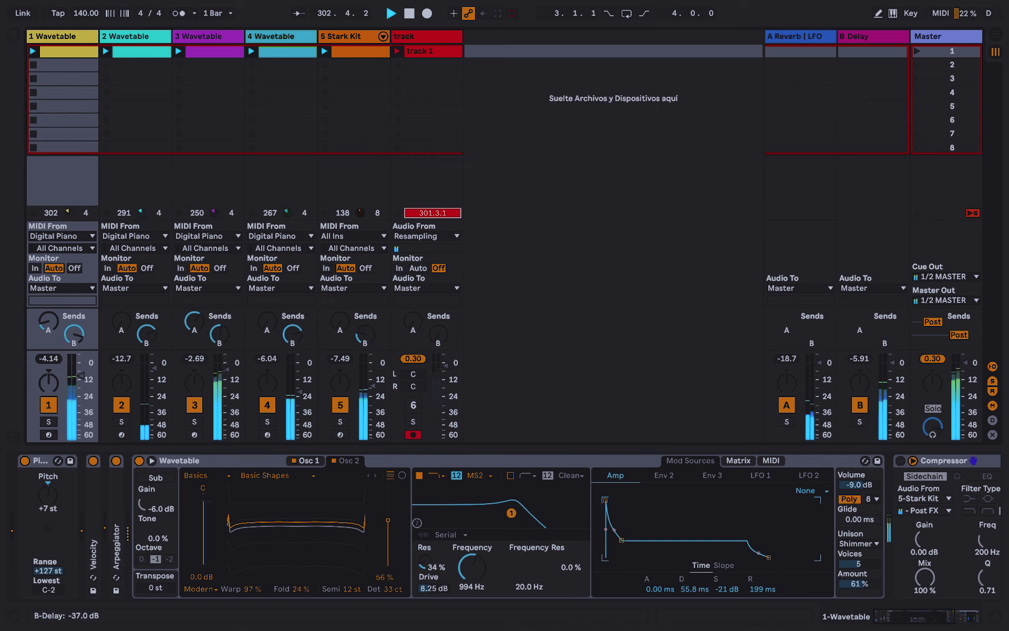
left_click_drag(301, 336, 301, 331)
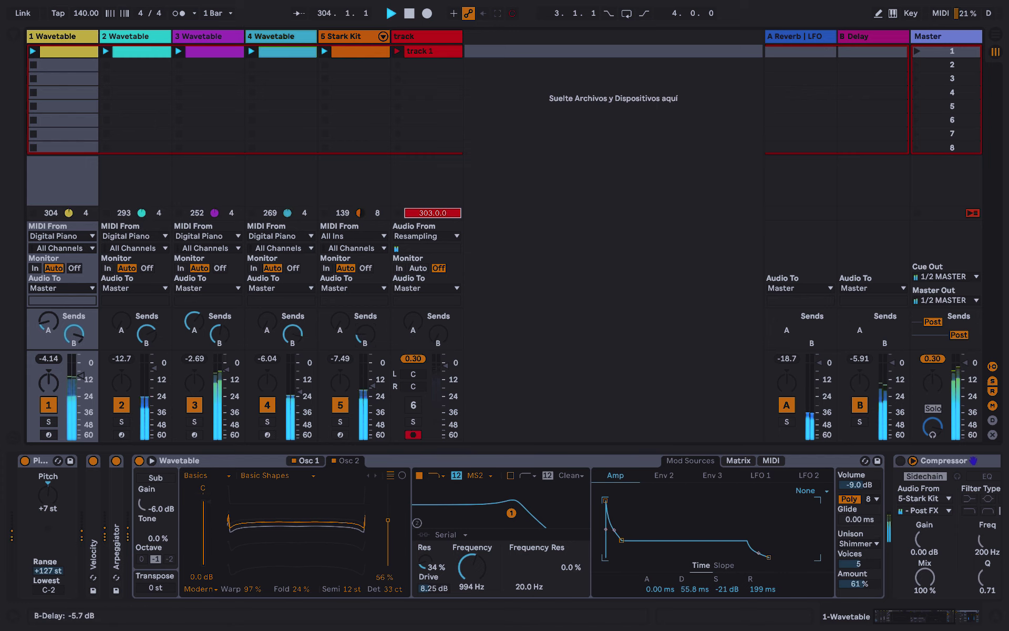
Shorten the clip loops to three beats on track 4, about two and a half beats on track 3 and two beats on track 2
left_click(301, 37)
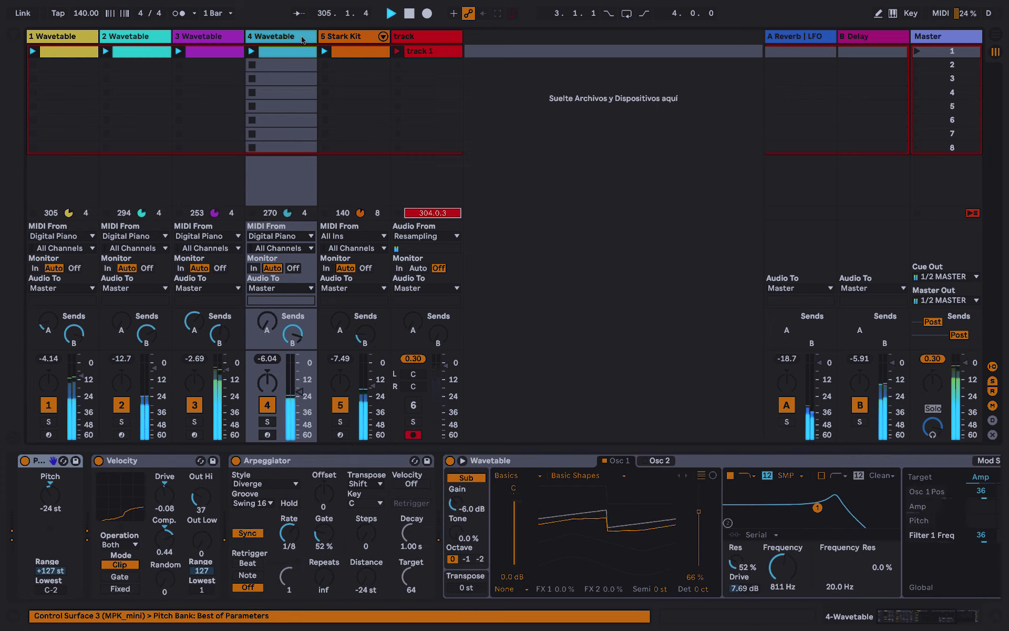
double_click(288, 50)
left_click_drag(898, 346, 710, 347)
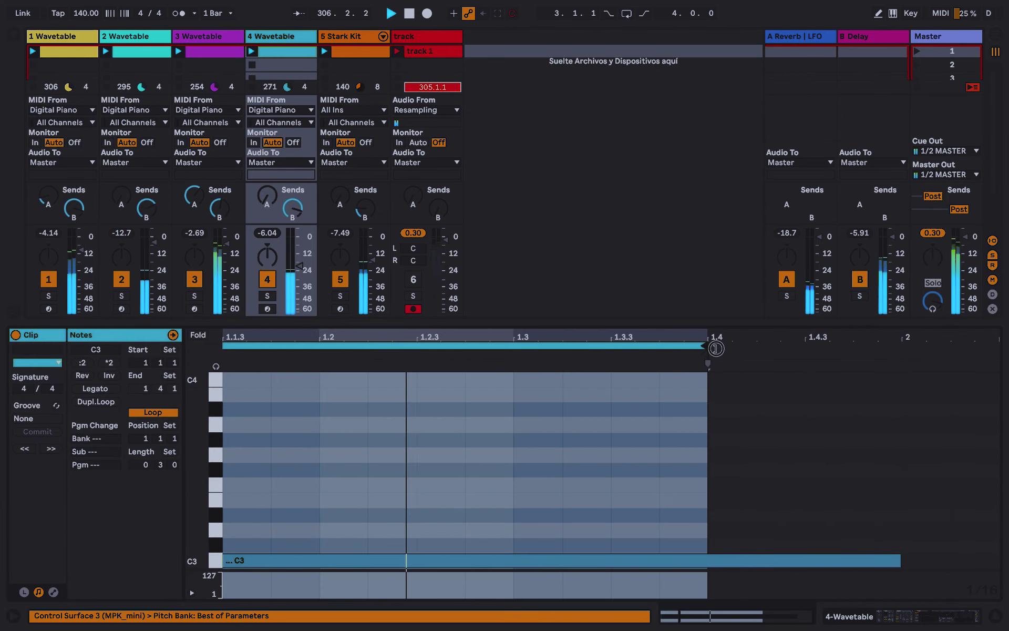
key("Left")
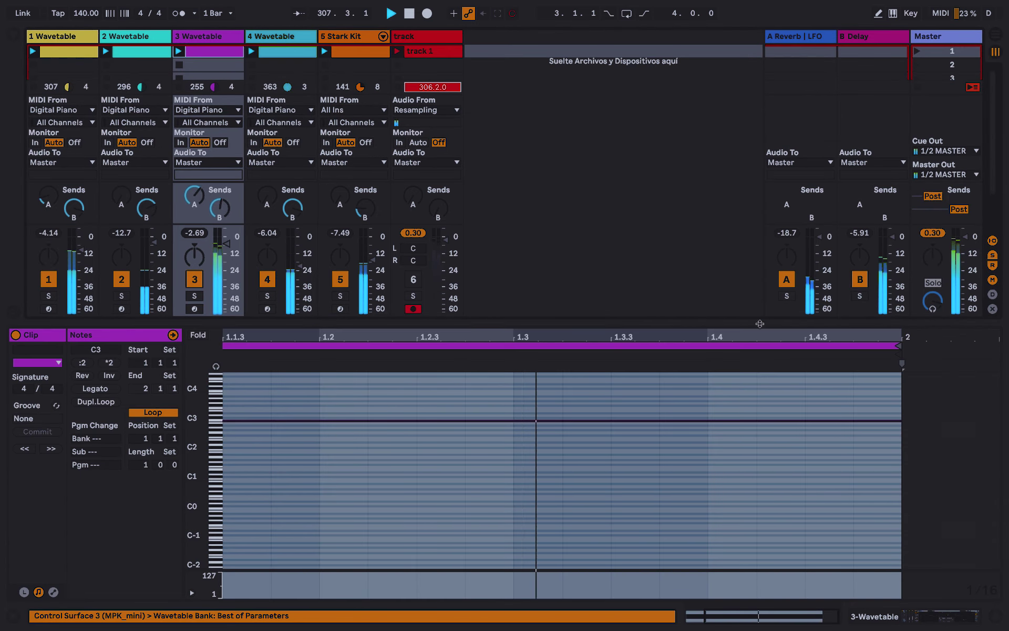
left_click_drag(898, 346, 618, 372)
key("Left")
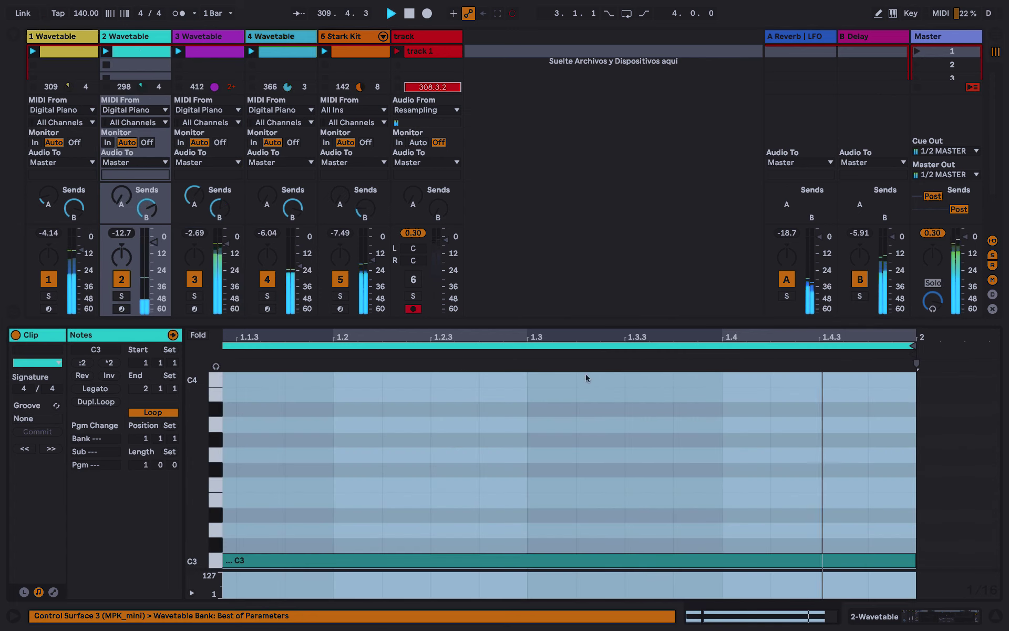
left_click_drag(911, 347, 534, 375)
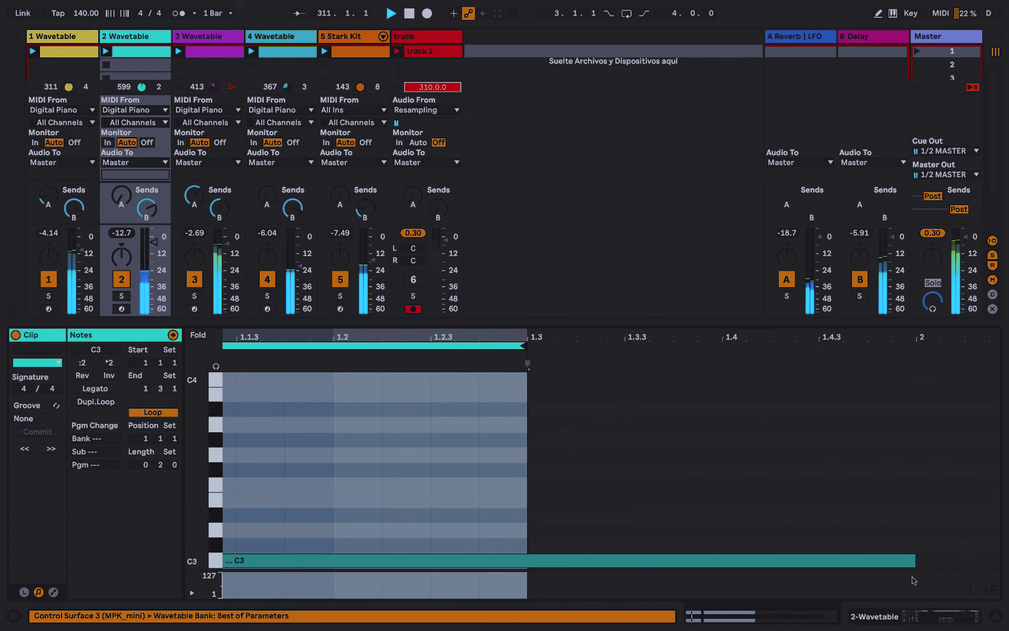
Raise track 2's reverb send and set its Pitch device to +5 st
left_click(925, 616)
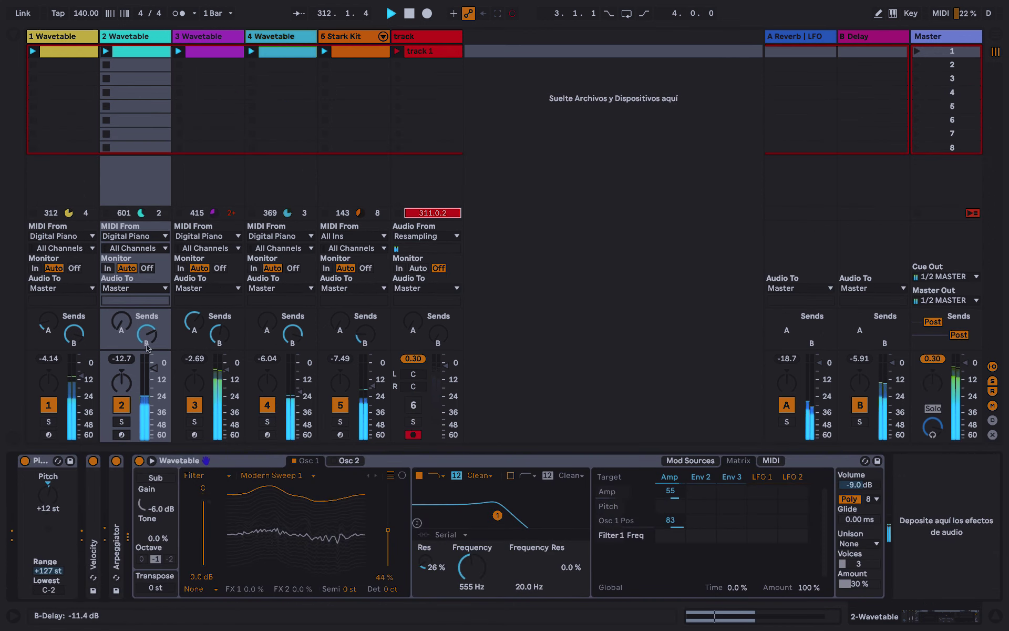
left_click_drag(122, 320, 122, 310)
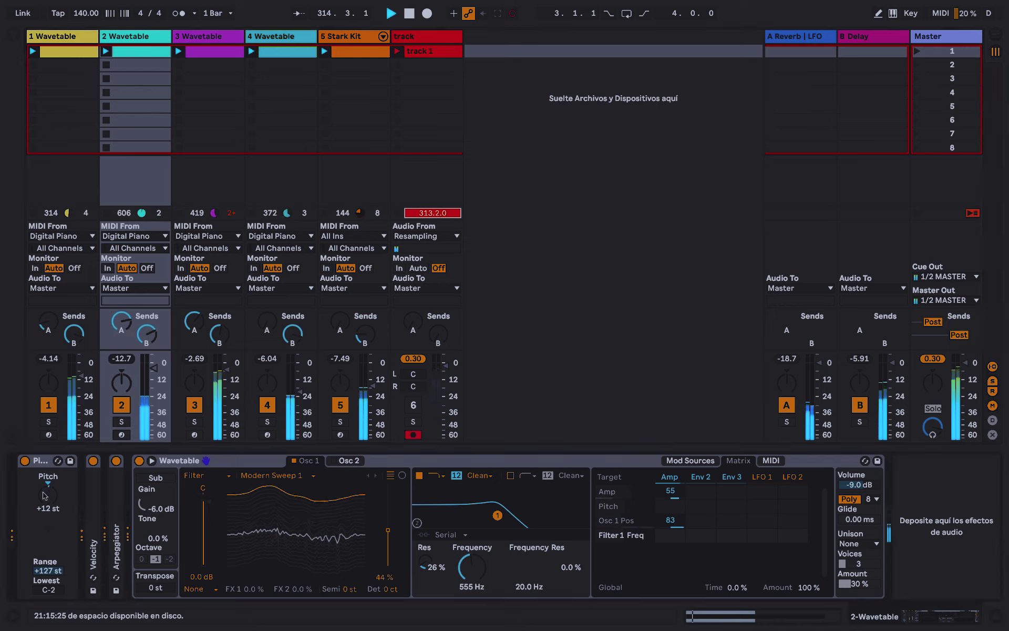
key("Return")
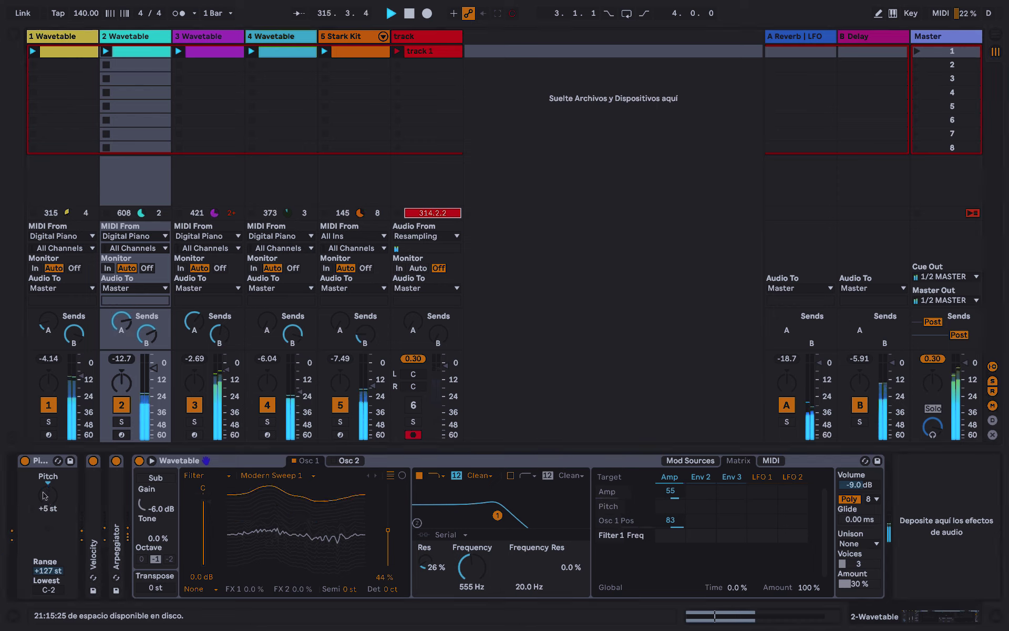
key("Return")
key("Return")
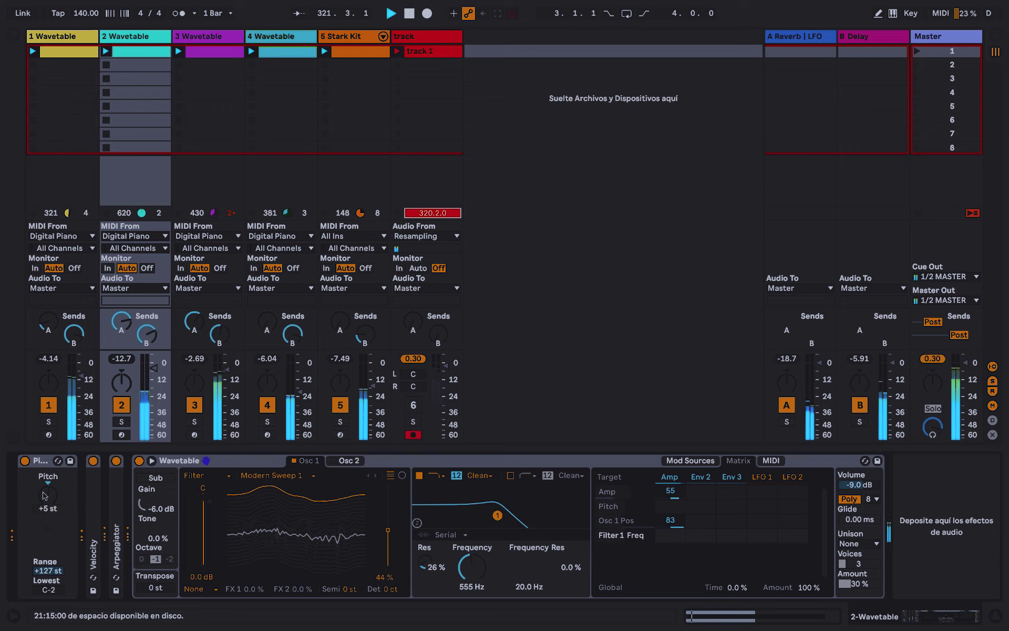
Open track 2's Wavetable filter to 3.93 kHz and set its Pitch device to +4 st
left_click_drag(467, 570, 468, 548)
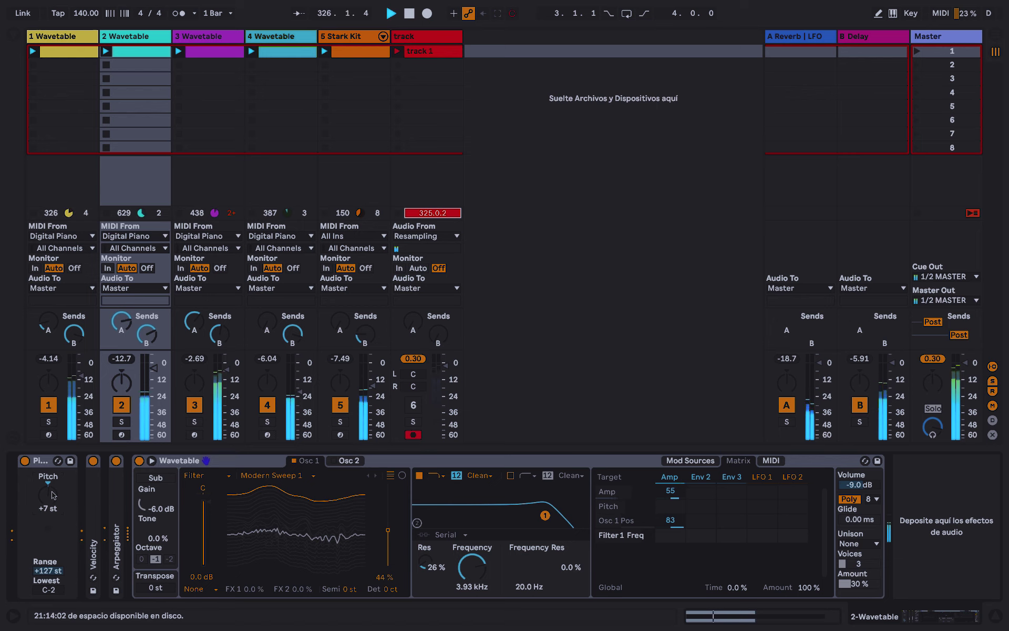
type("4")
key("Return")
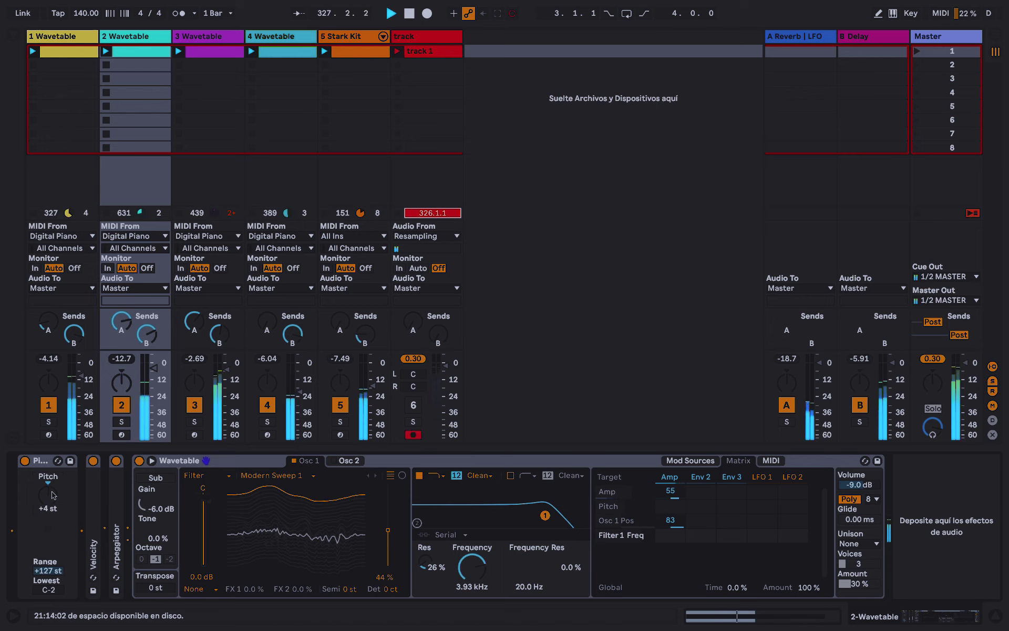
Check the settings of track 2's Velocity and Arpeggiator devices, folding each one again
double_click(93, 491)
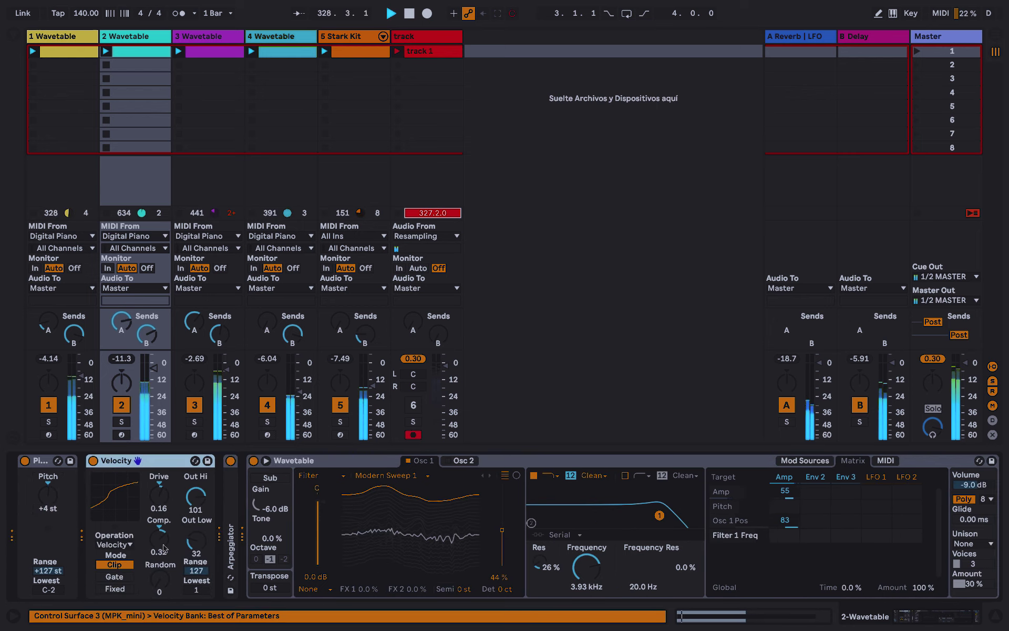
double_click(127, 462)
double_click(116, 484)
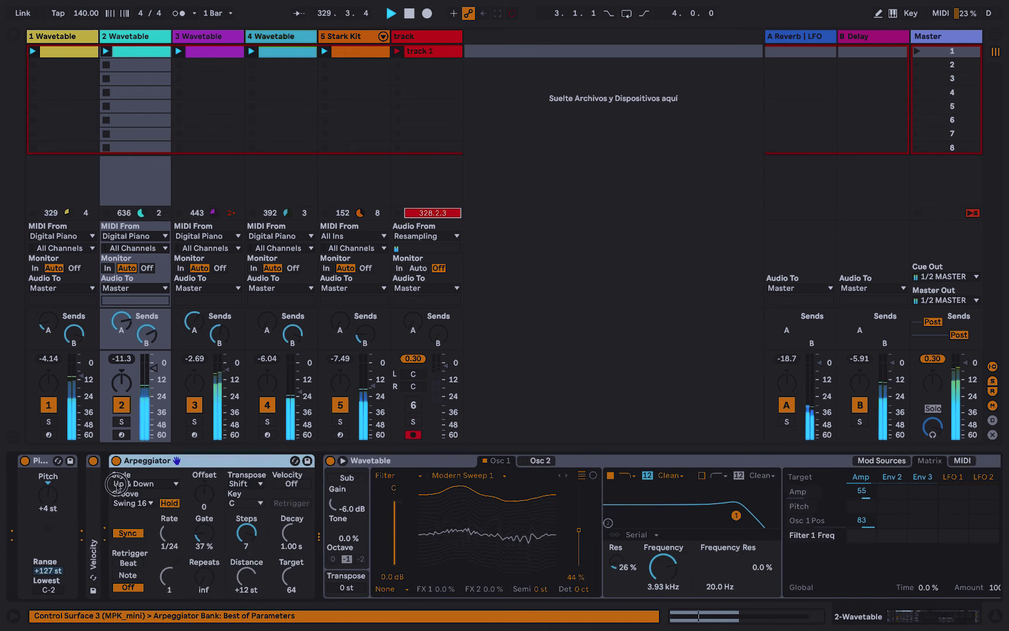
double_click(147, 460)
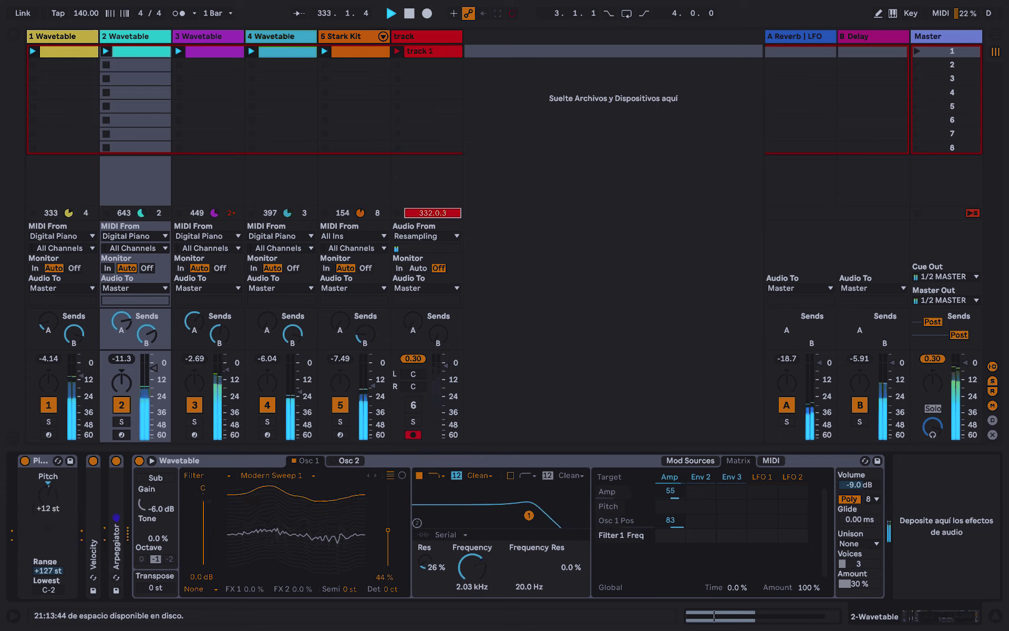
Shape track 2's amp envelope to 0 ms attack, 470 ms decay, -18 dB sustain and 956 ms release
left_click(691, 460)
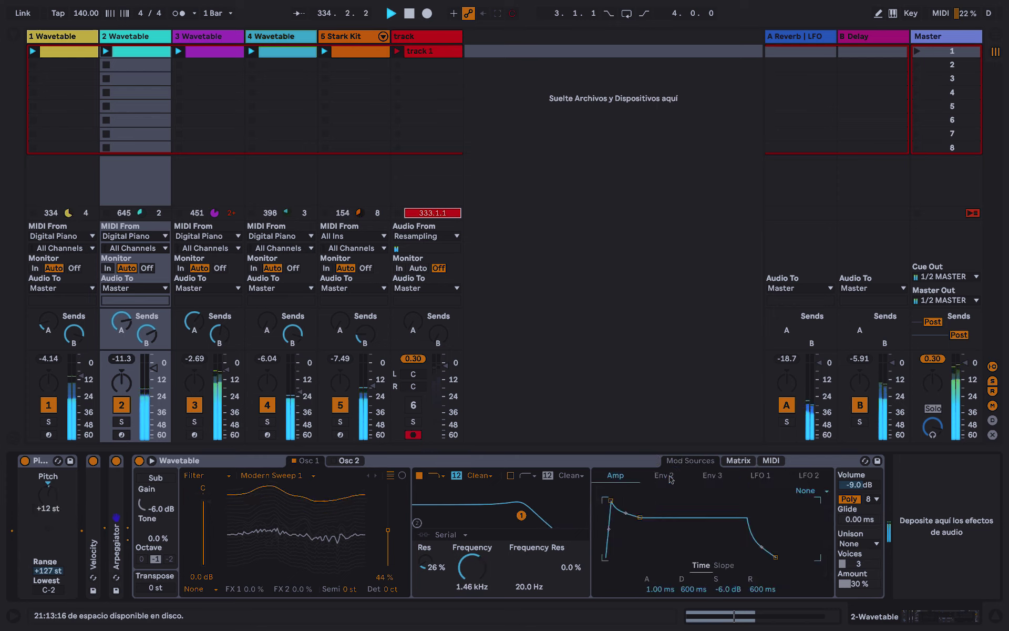
left_click_drag(609, 501, 631, 529)
left_click_drag(776, 557, 786, 556)
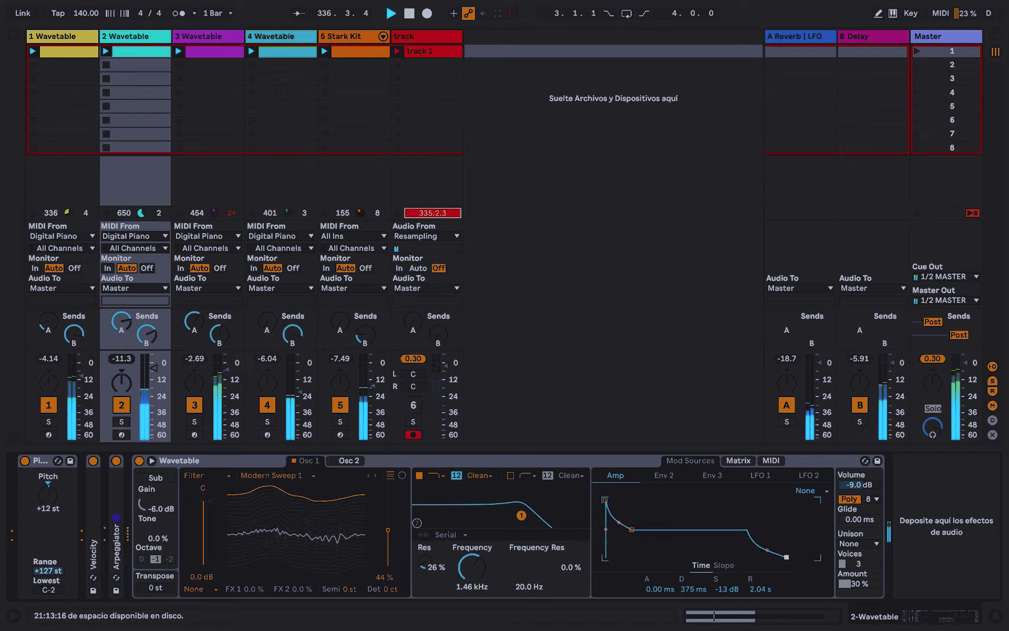
mouse_move(633, 530)
left_mouse_down()
mouse_move(624, 541)
mouse_move(633, 536)
left_mouse_up()
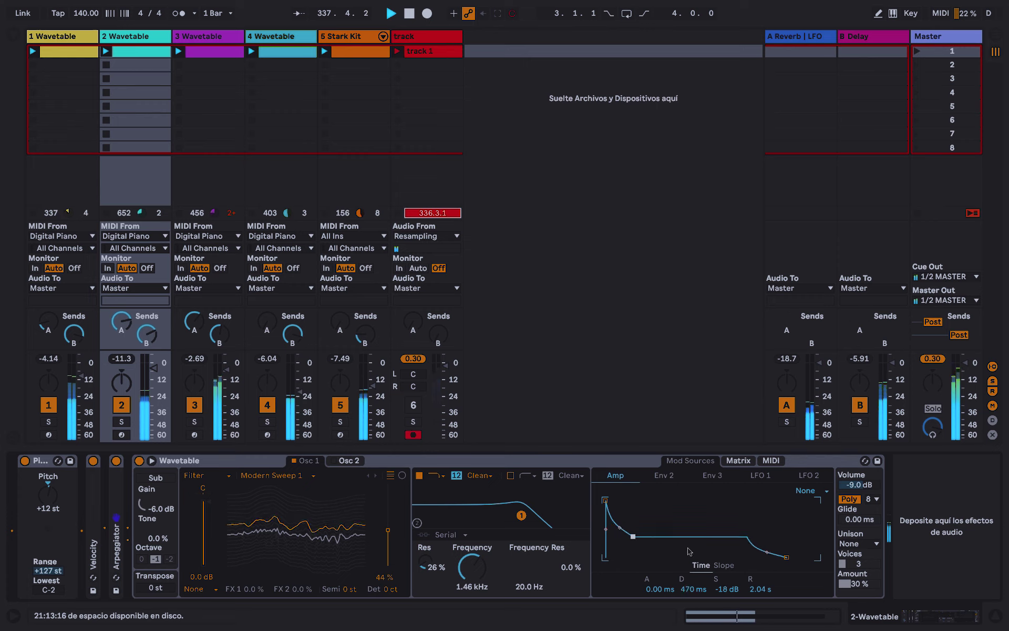
left_click_drag(793, 560, 786, 560)
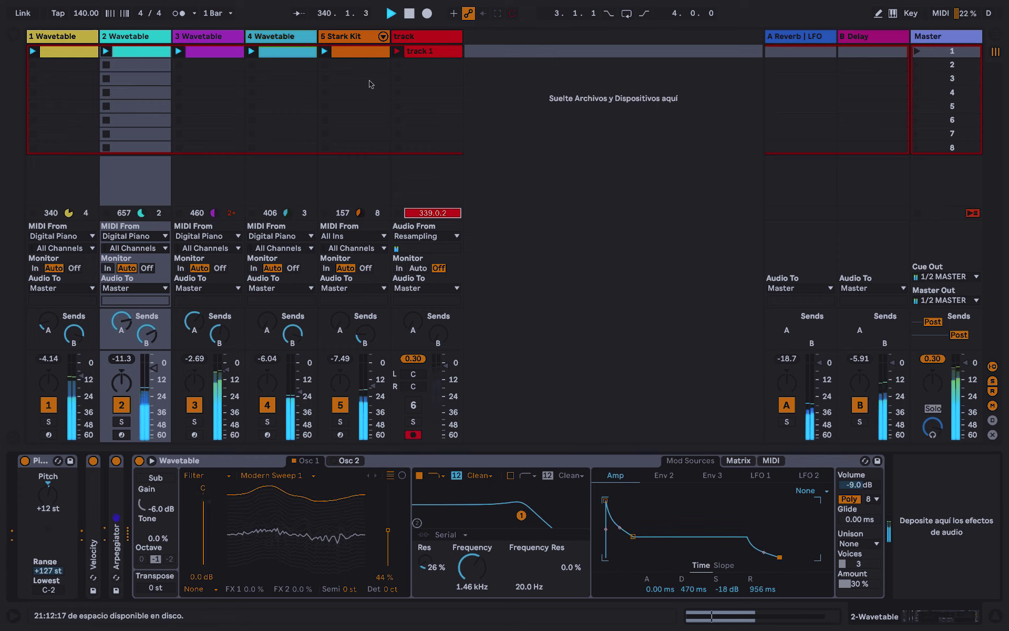
Deactivate all Ride RockMyBells, Rim 505 ASR and upper Hihat BlackHole Open notes in the Stark Kit clip
left_click(365, 52)
left_click(277, 386)
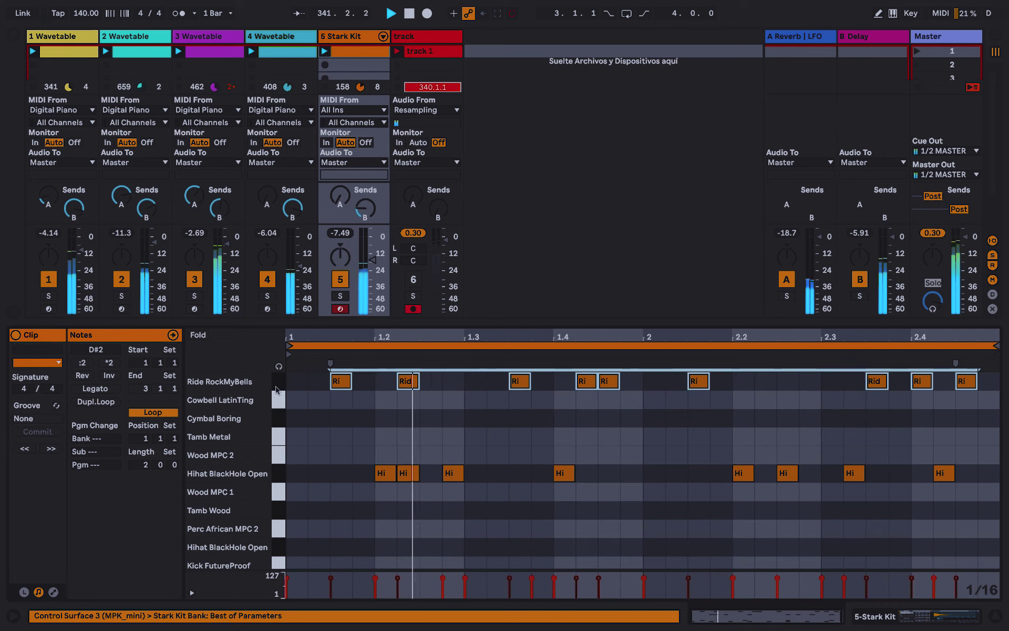
key("0")
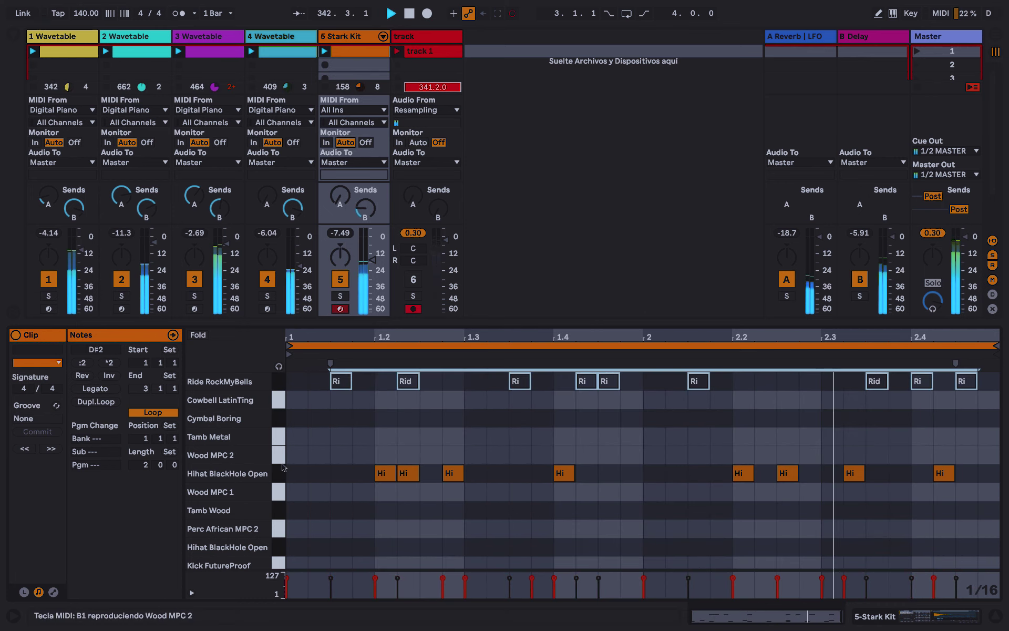
scroll(276, 479, "down", 3)
scroll(276, 505, "down", 2)
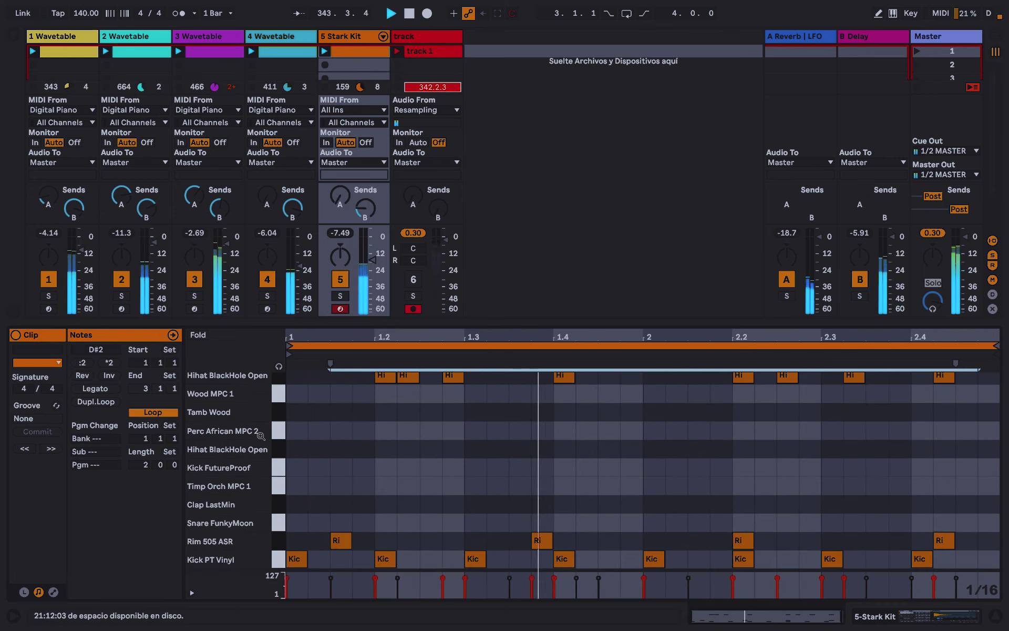
left_click(276, 541)
key("0")
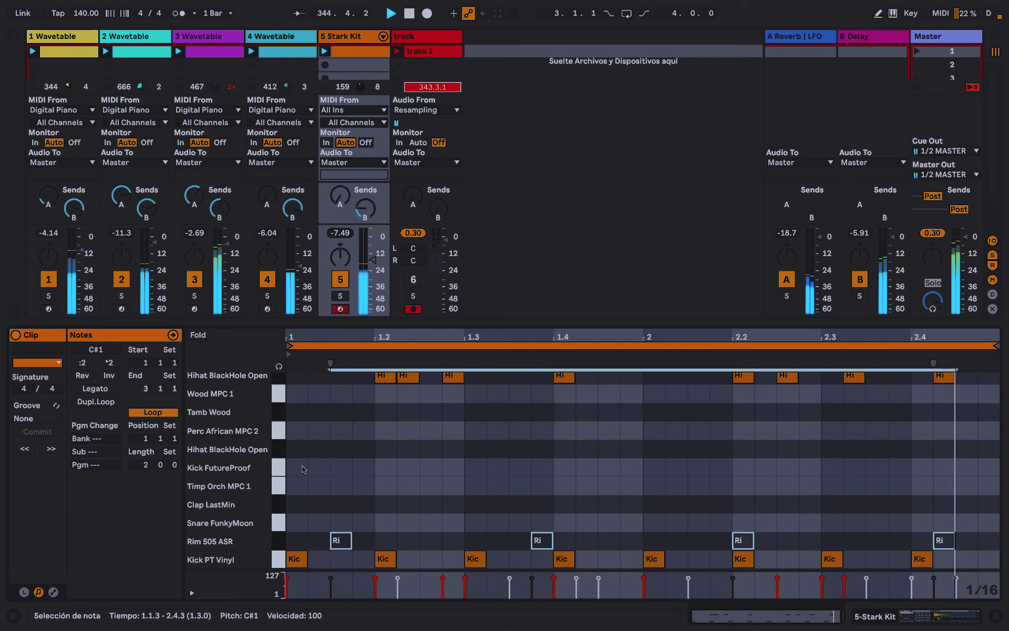
scroll(303, 470, "up", 2)
left_click(284, 403)
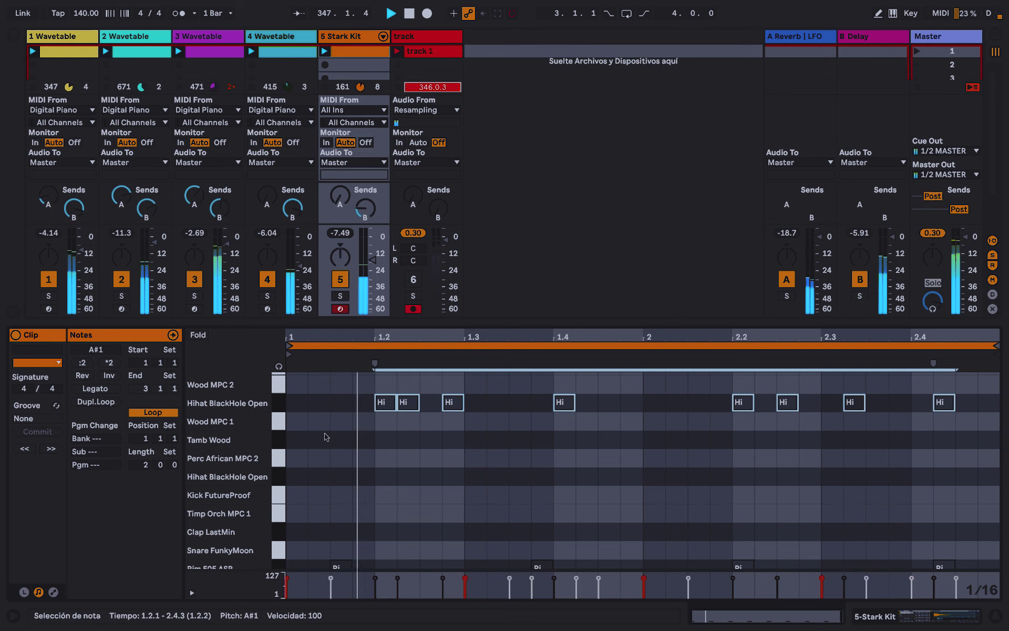
scroll(388, 457, "down", 2)
Set the delay sends to -10.5 dB on track 3 and -13.3 dB on track 4
key("shift+Tab")
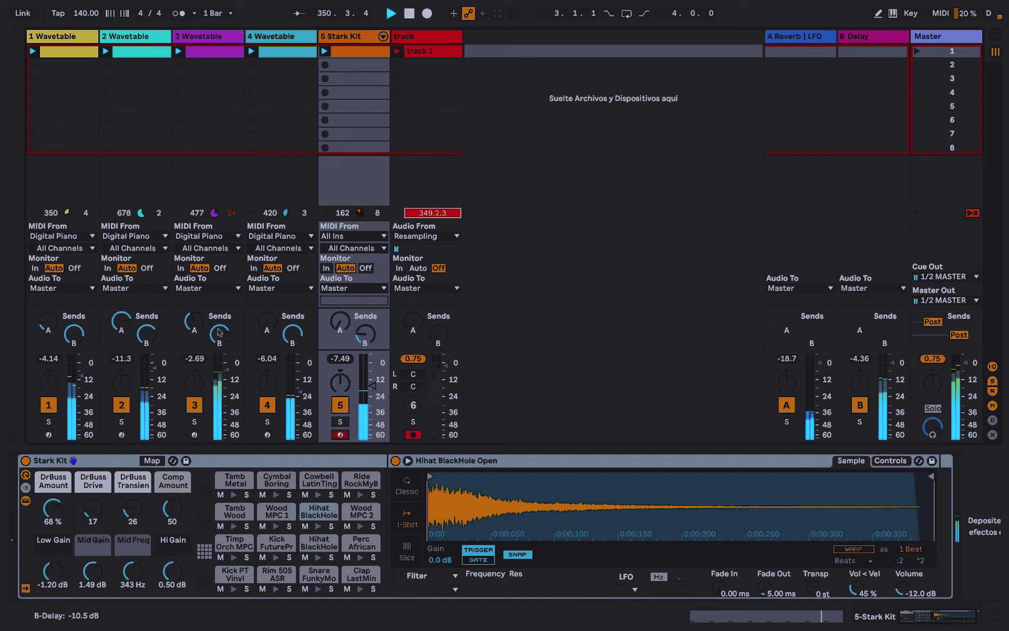
left_click_drag(292, 335, 291, 355)
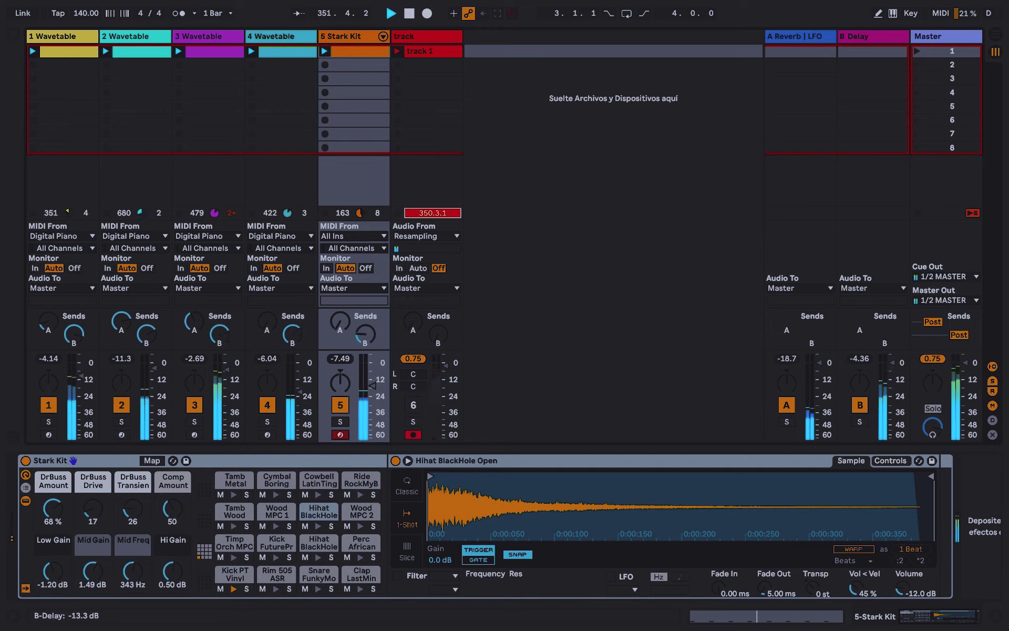
Adjust track 4's delay send and volume, and set track 1's reverb send to -14.6 dB with its volume trimmed slightly
left_click_drag(292, 335, 292, 341)
left_click_drag(299, 380, 299, 373)
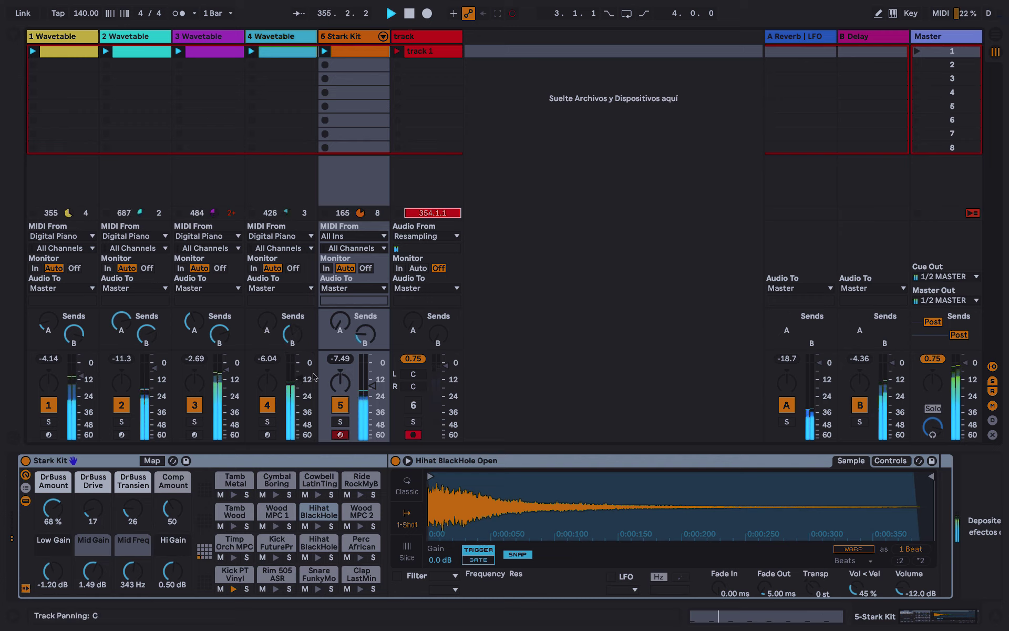
left_click_drag(69, 341, 52, 288)
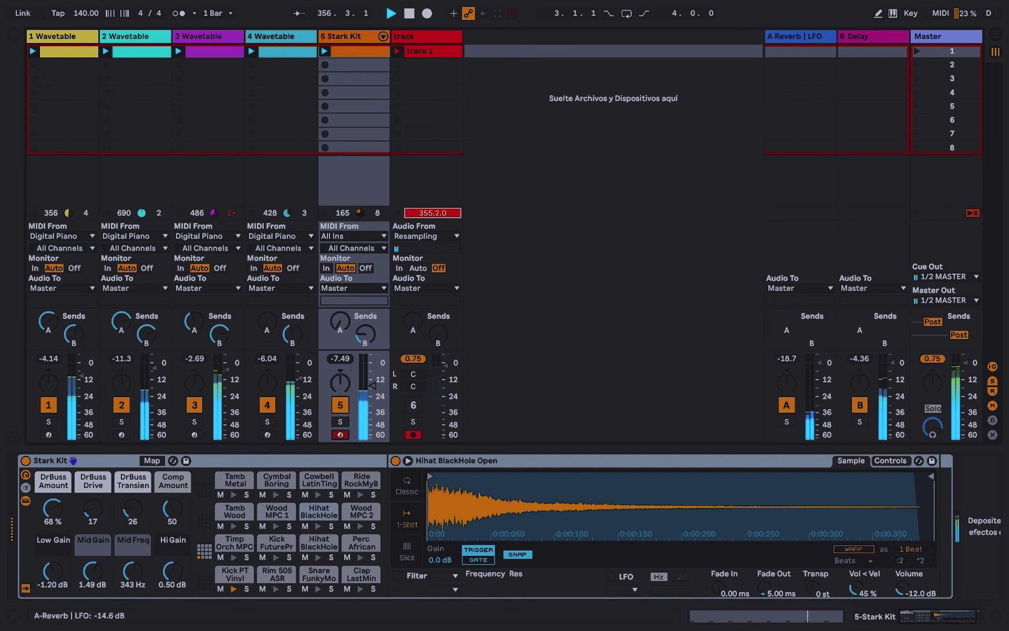
left_click_drag(81, 375, 81, 379)
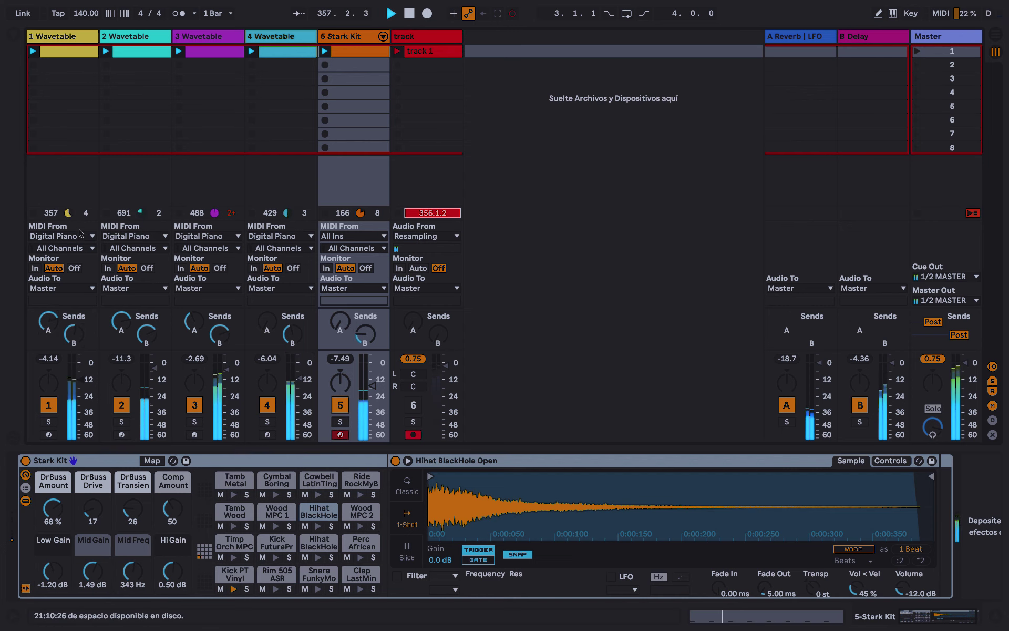
Set the Pitch device to -7 st on track 1, folding its Wavetable, and to +5 st on track 2
left_click(74, 193)
double_click(344, 464)
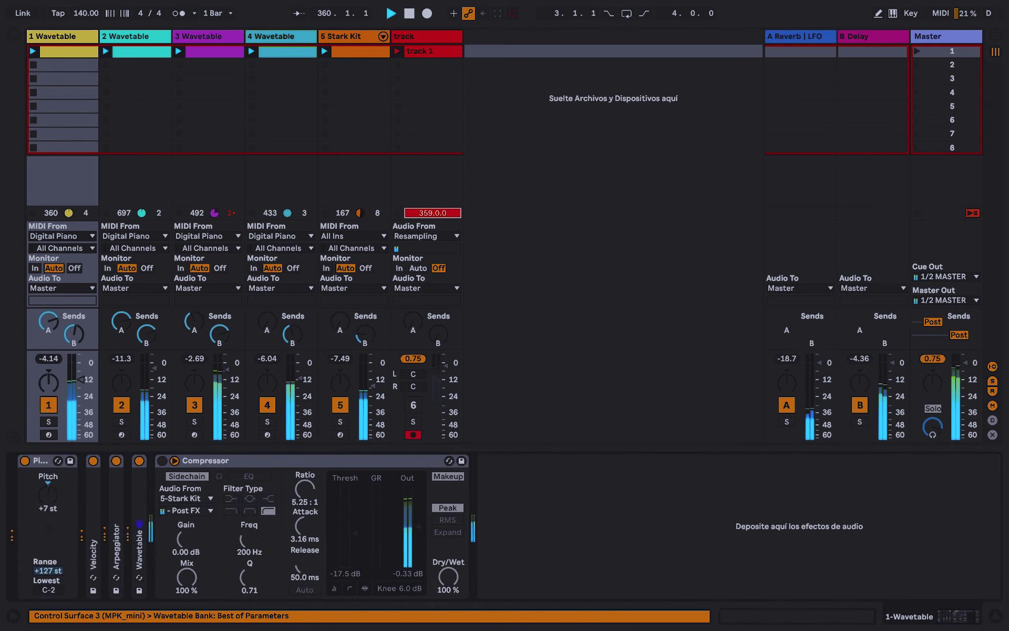
mouse_move(48, 494)
left_mouse_down()
mouse_move(49, 504)
mouse_move(49, 495)
left_mouse_up()
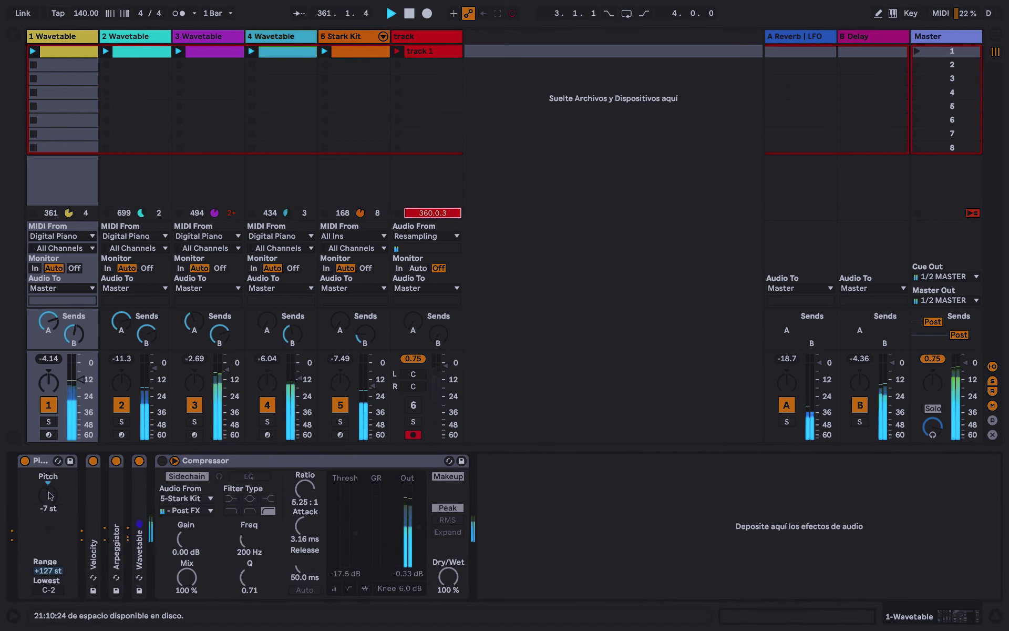
left_click(144, 179)
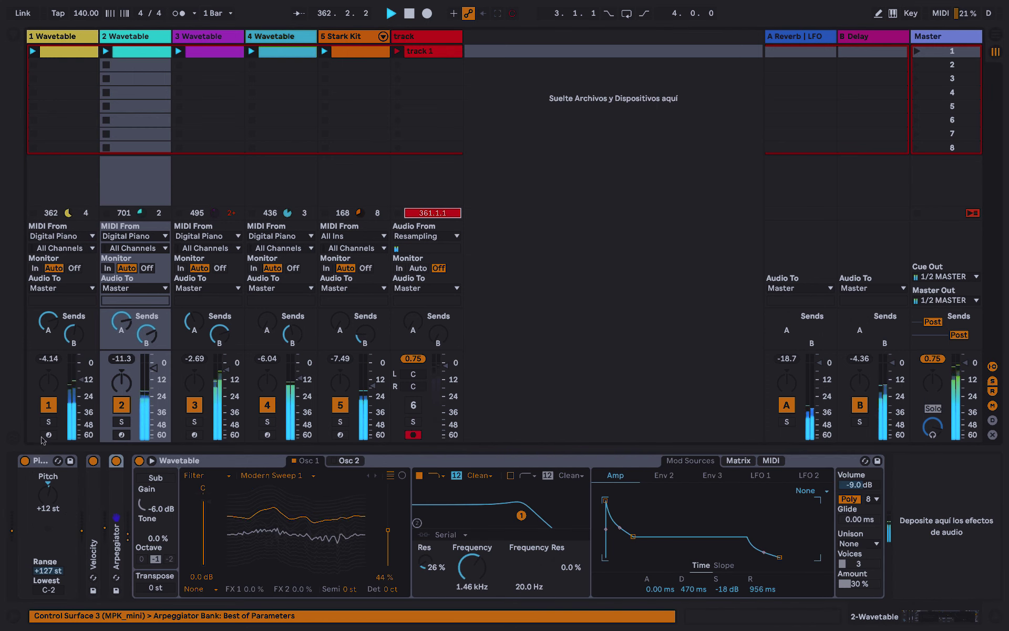
left_click_drag(44, 499, 43, 502)
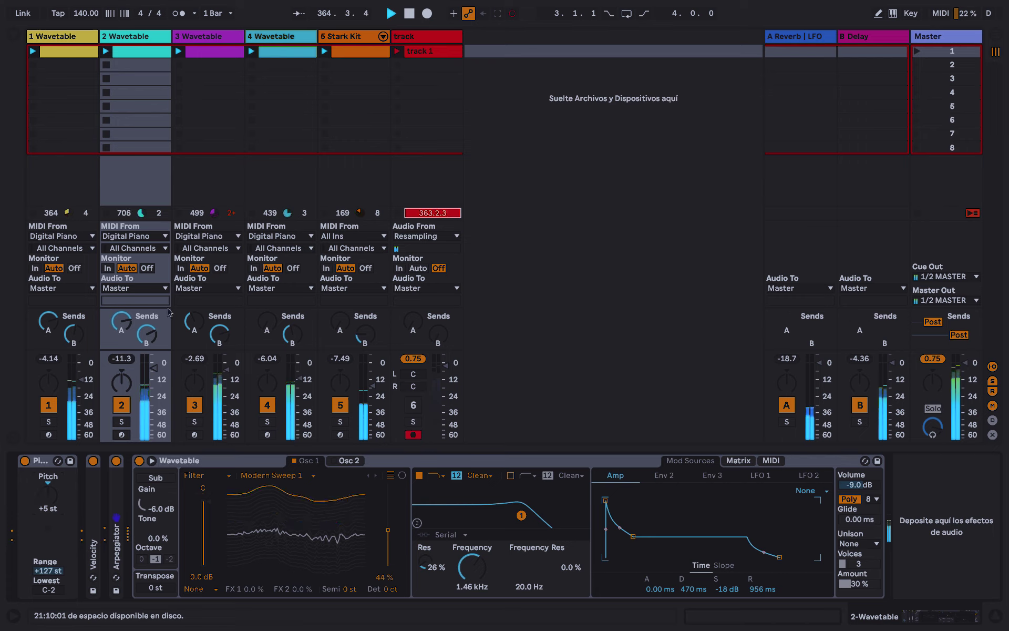
Shift track 3's Pitch device to 12 st and return it to 0 st
left_click(207, 163)
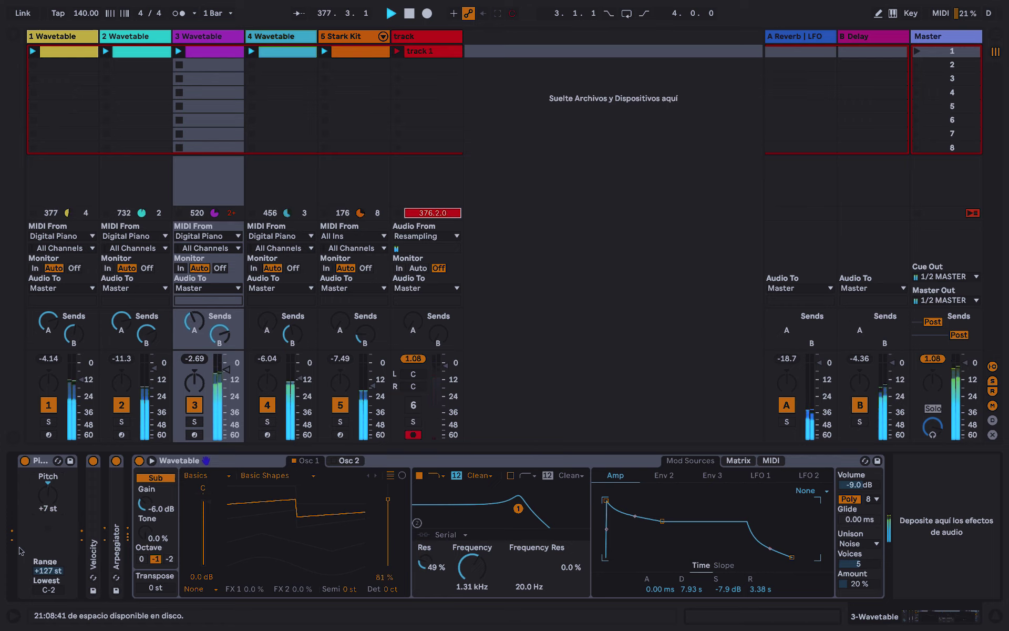
type("12")
key("Return")
type("0")
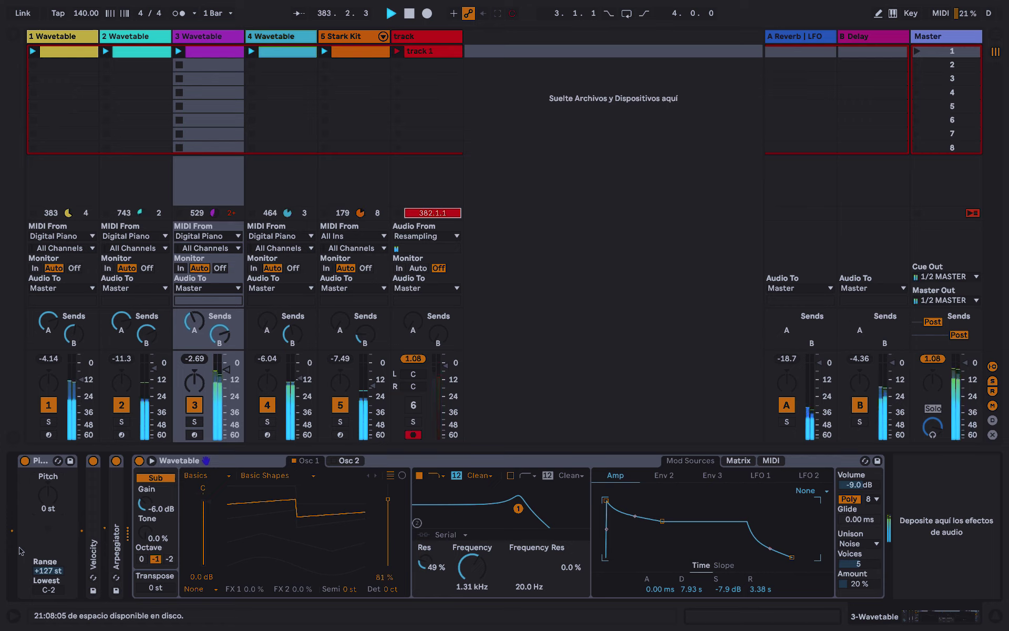
Detune oscillator 1 of track 3's Wavetable by 31 ct and bring the track's Pitch device to +5 st
mouse_move(388, 588)
left_mouse_down()
mouse_move(405, 586)
mouse_move(390, 593)
left_mouse_up()
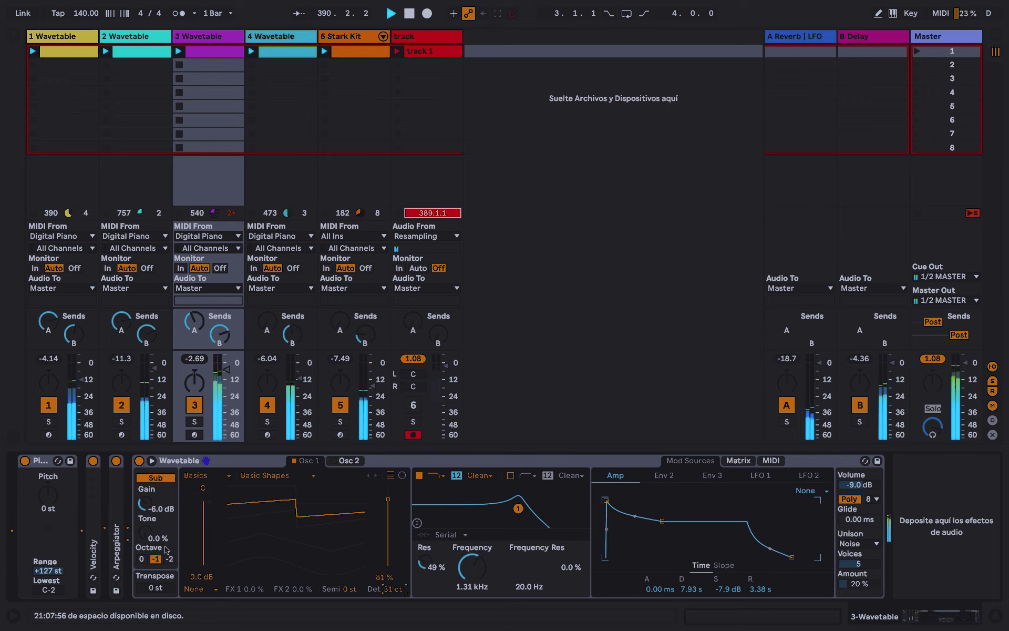
left_click_drag(48, 494, 48, 490)
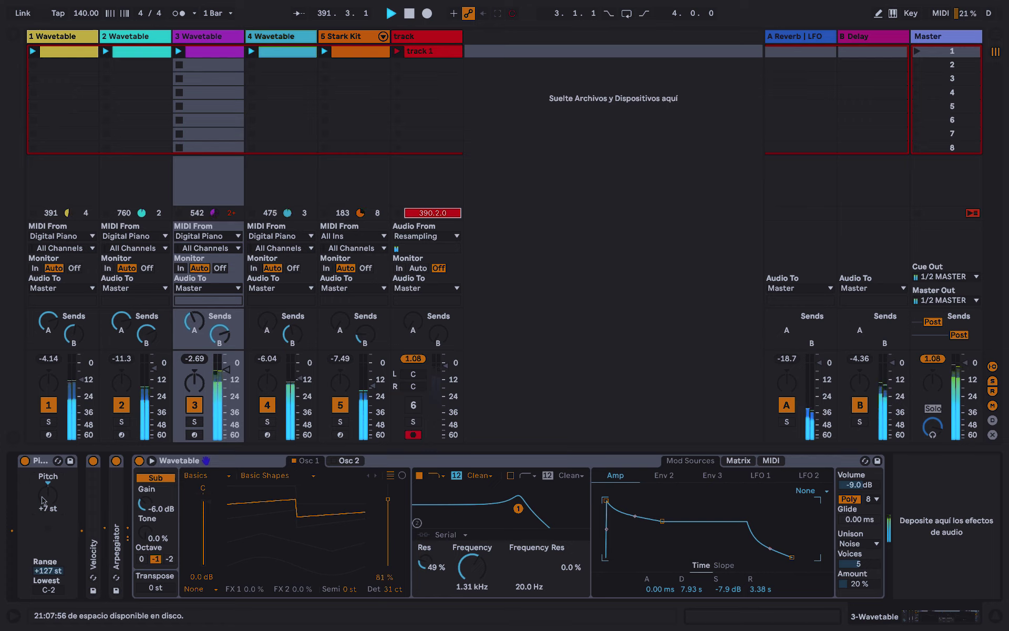
scroll(42, 500, "down", 3)
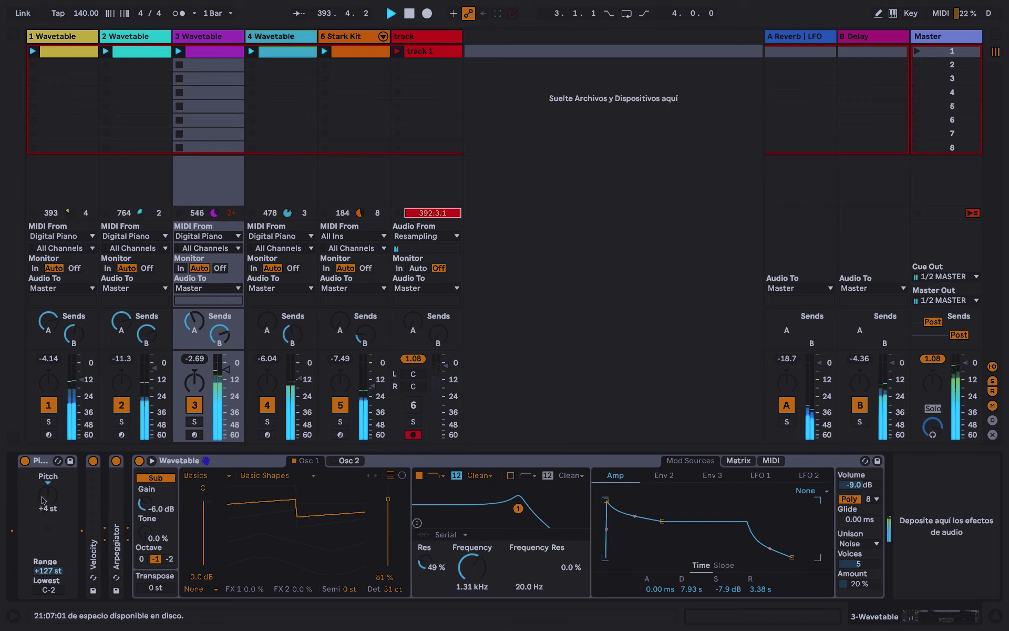
type("5")
key("Return")
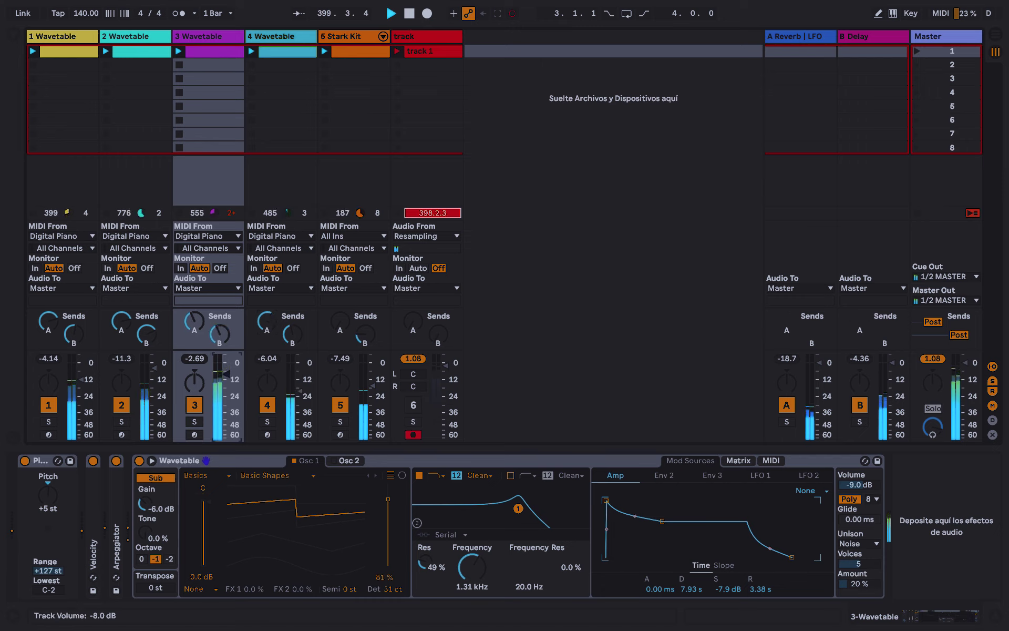
Adjust track 3's volume and delay send, and turn track 1's reverb send all the way down
left_click_drag(226, 377, 226, 372)
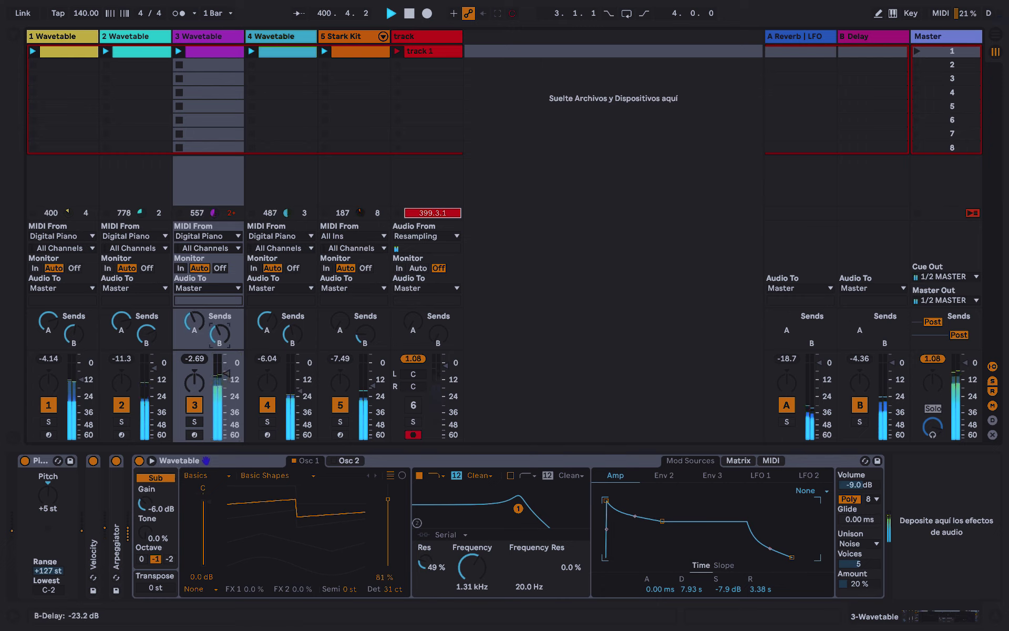
left_click_drag(218, 334, 215, 374)
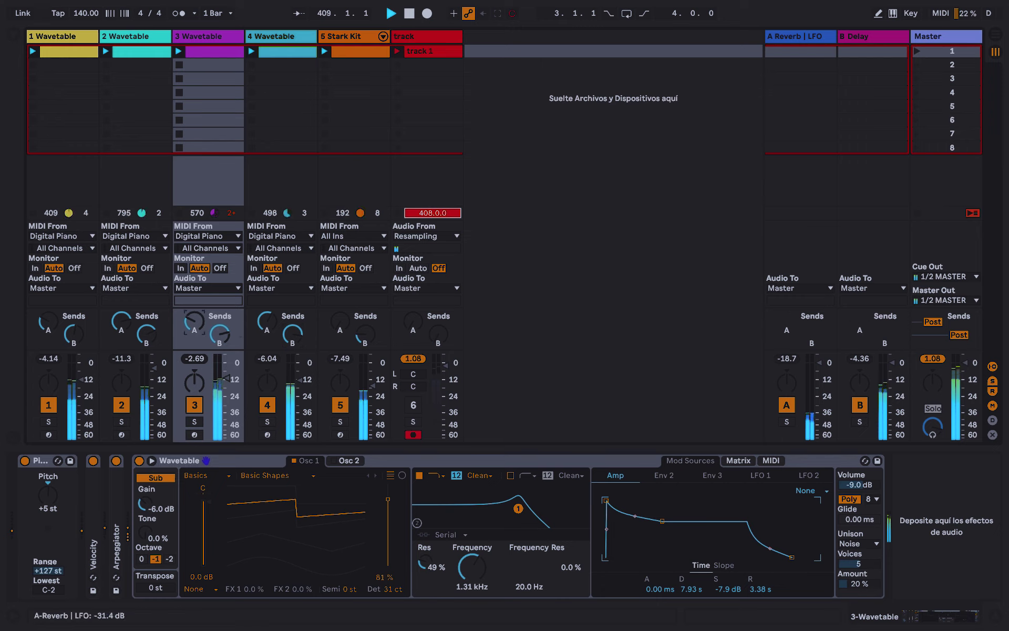
left_click_drag(52, 322, 52, 334)
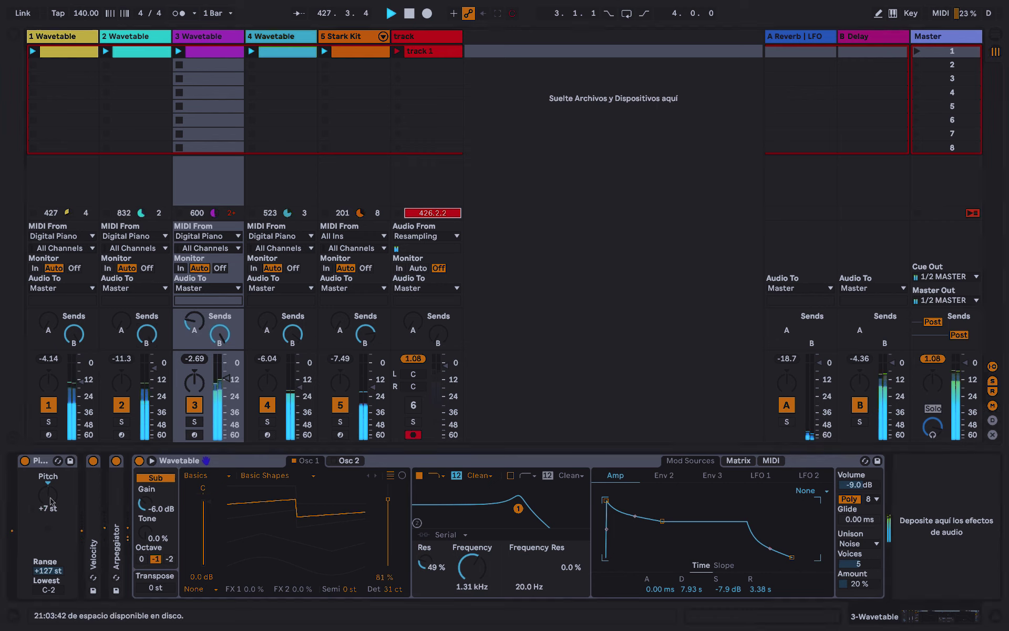
Set track 2's Pitch device to 12 st and lower track 3's volume to about -17 dB
left_click(156, 180)
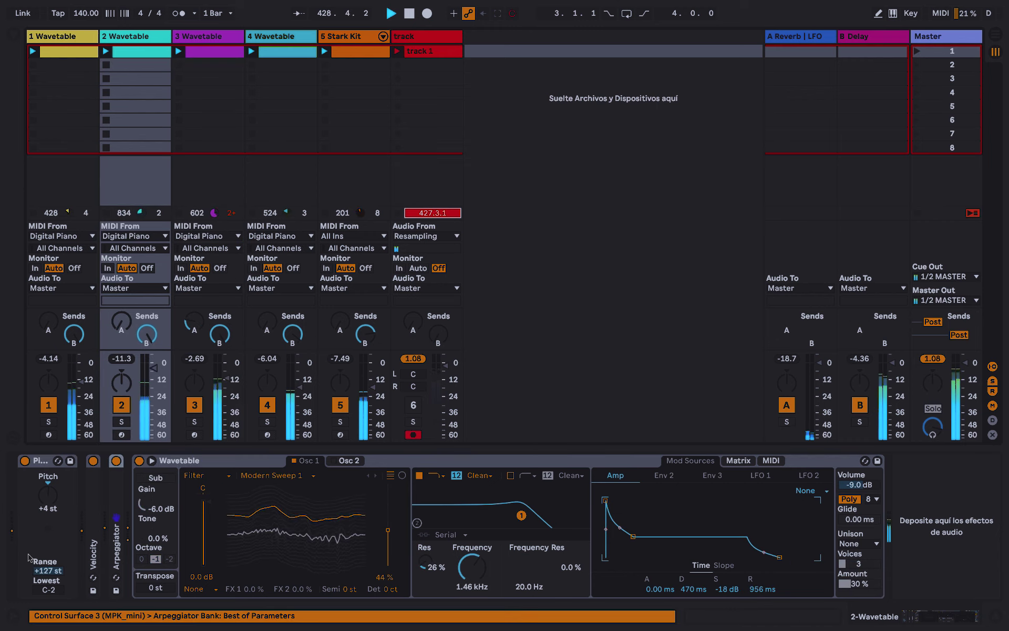
left_click_drag(51, 497, 51, 490)
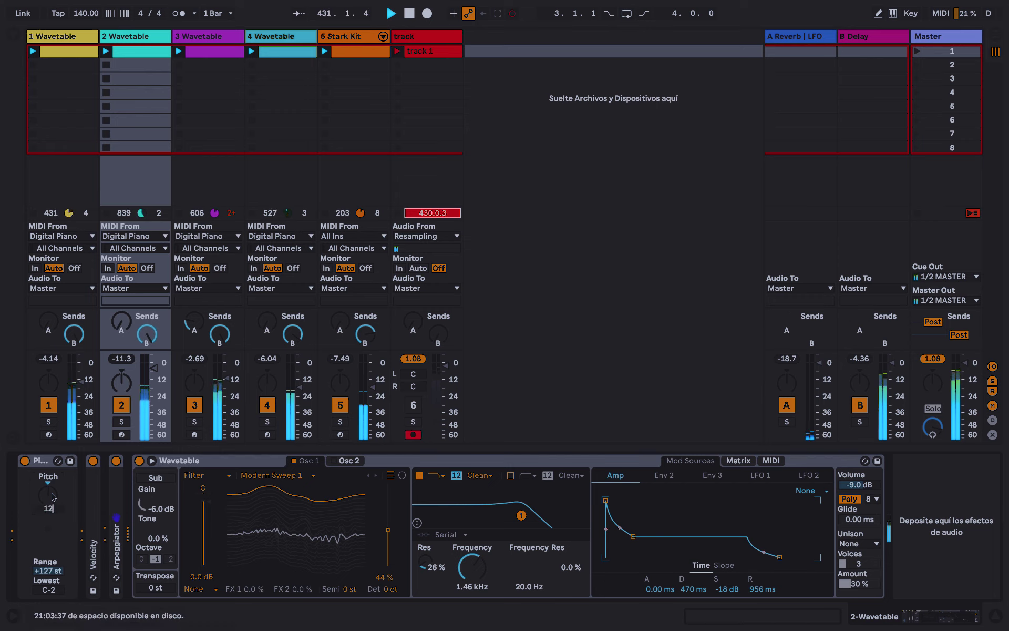
left_click(210, 179)
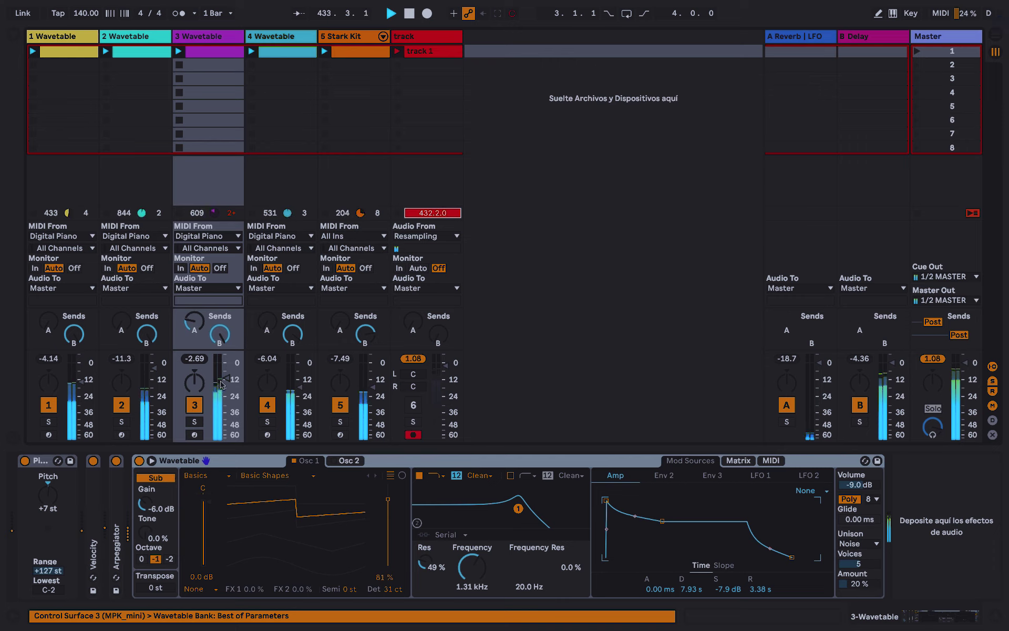
left_click_drag(228, 378, 228, 386)
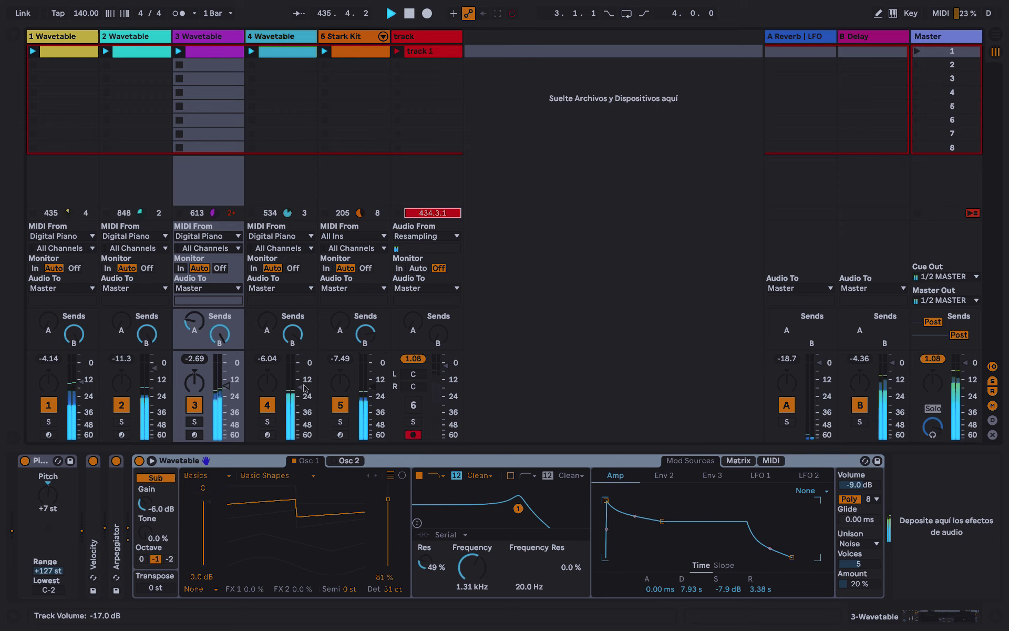
Switch both channels of return B's Delay to Time mode and lower track 5's reverb send
left_click(903, 179)
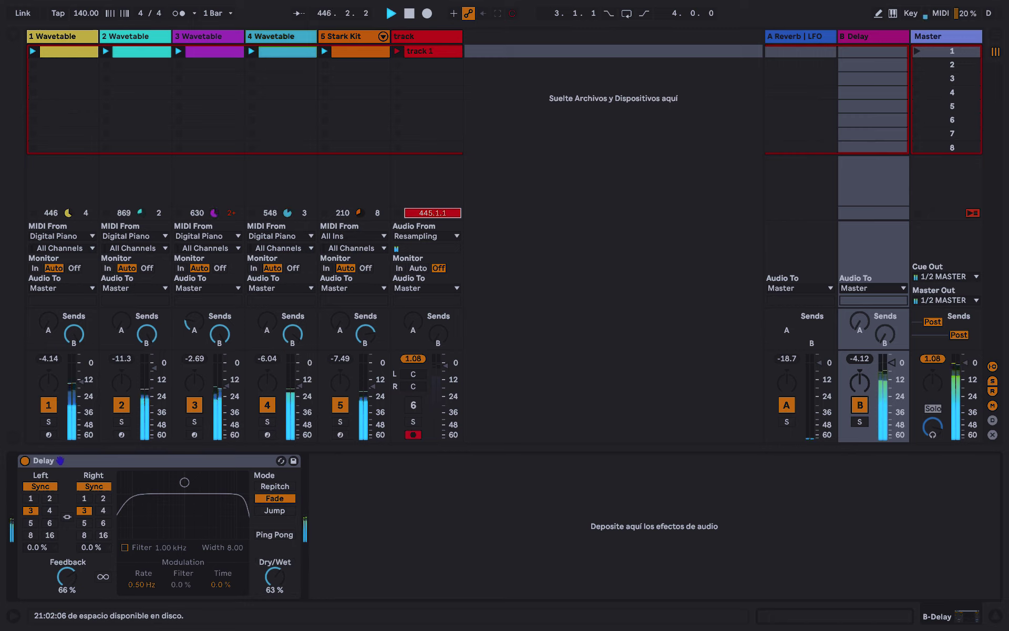
left_click(94, 486)
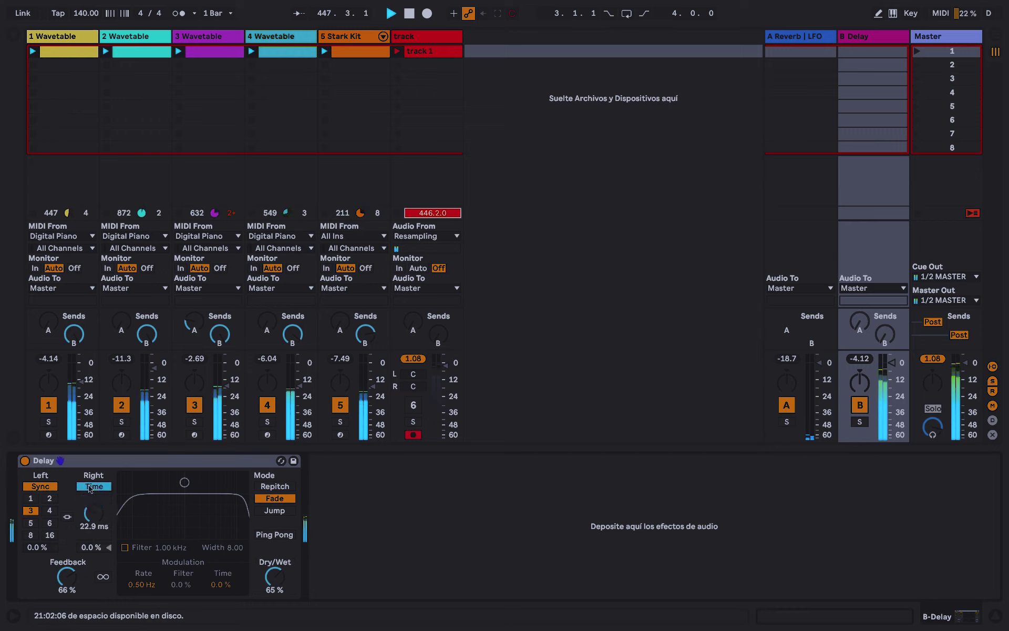
left_click(41, 486)
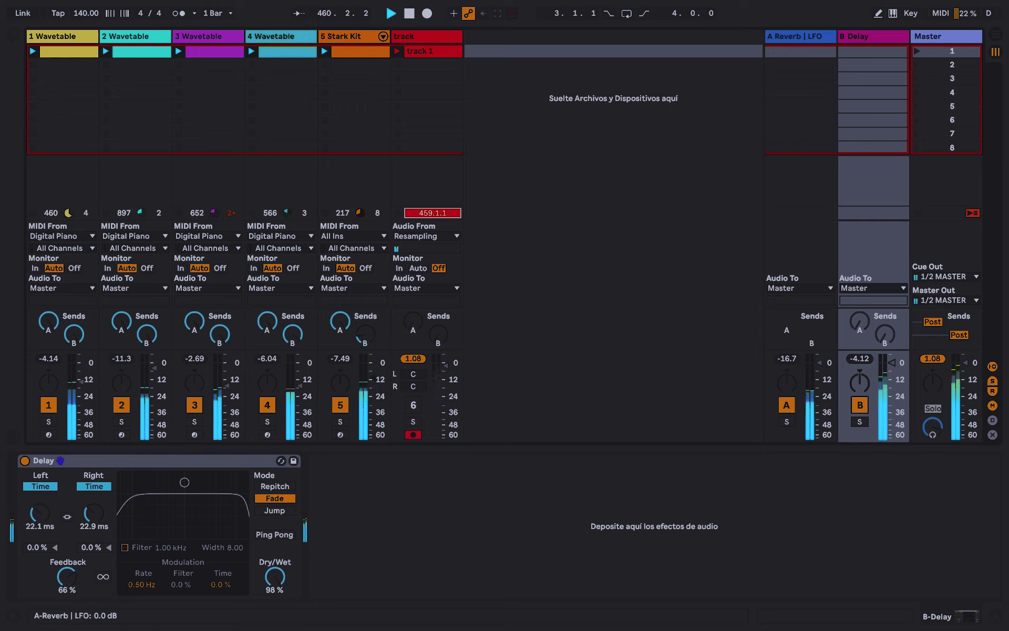
left_click_drag(340, 322, 340, 331)
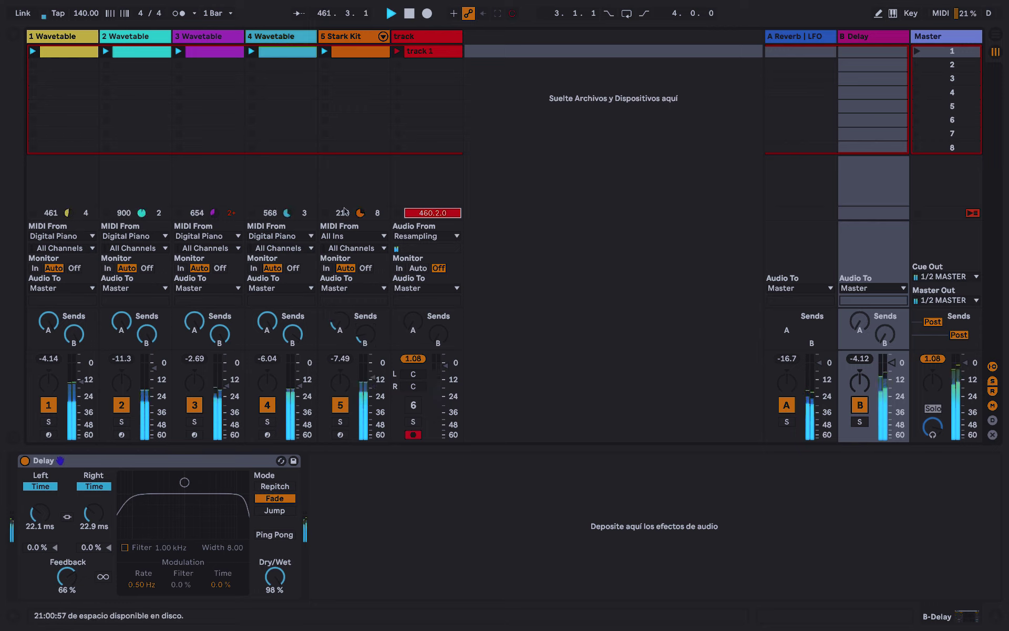
Reactivate all Rim 505 ASR, upper Hihat BlackHole Open and Ride RockMyBells notes in the Stark Kit clip
double_click(353, 52)
left_click(279, 541)
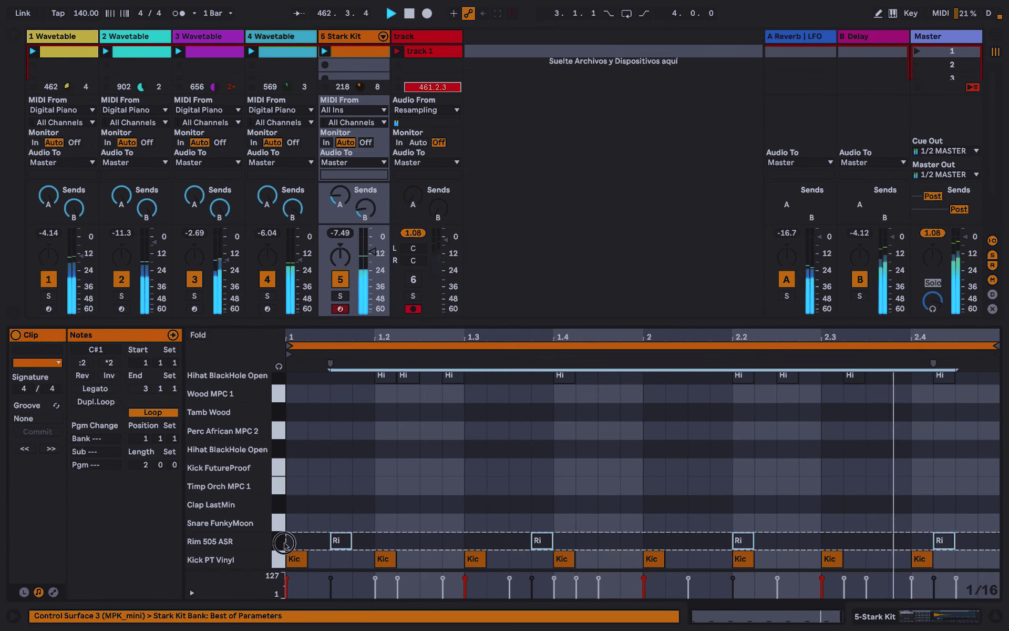
key("0")
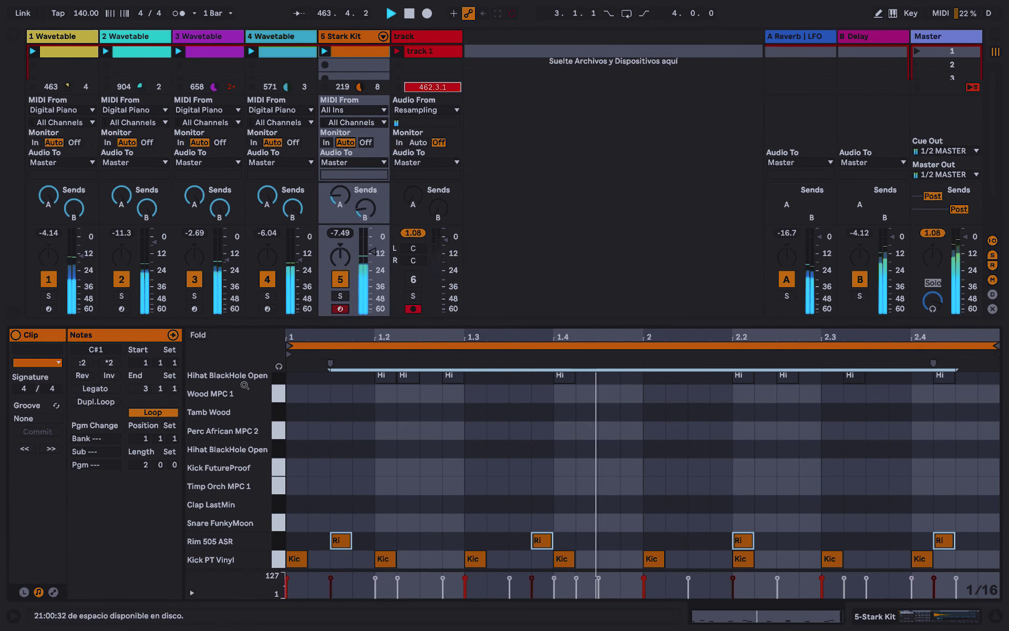
scroll(270, 402, "up", 2)
left_click(282, 413)
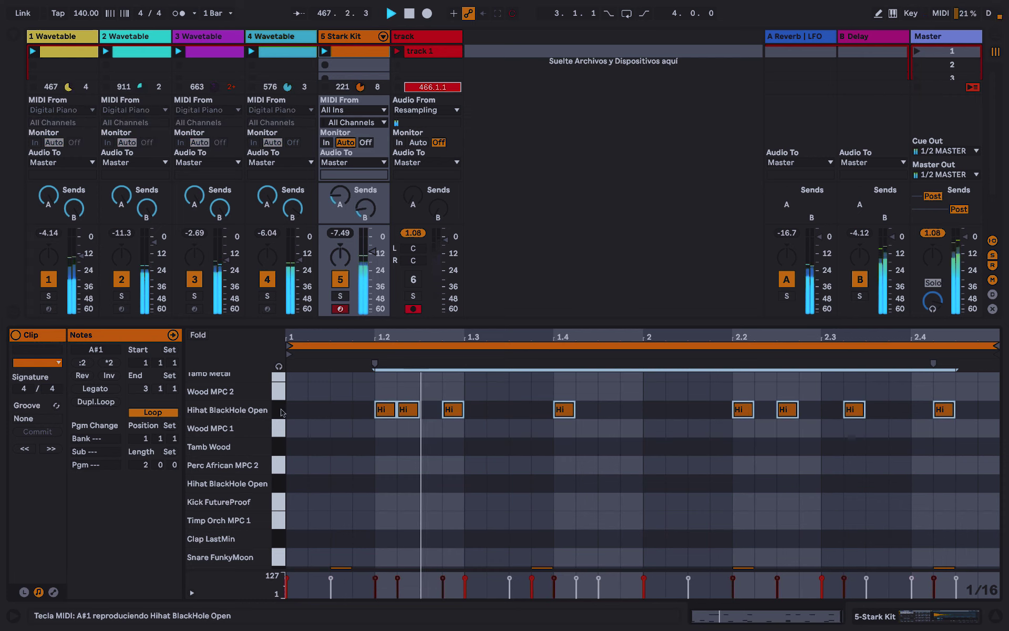
scroll(281, 399, "up", 3)
left_click(280, 377)
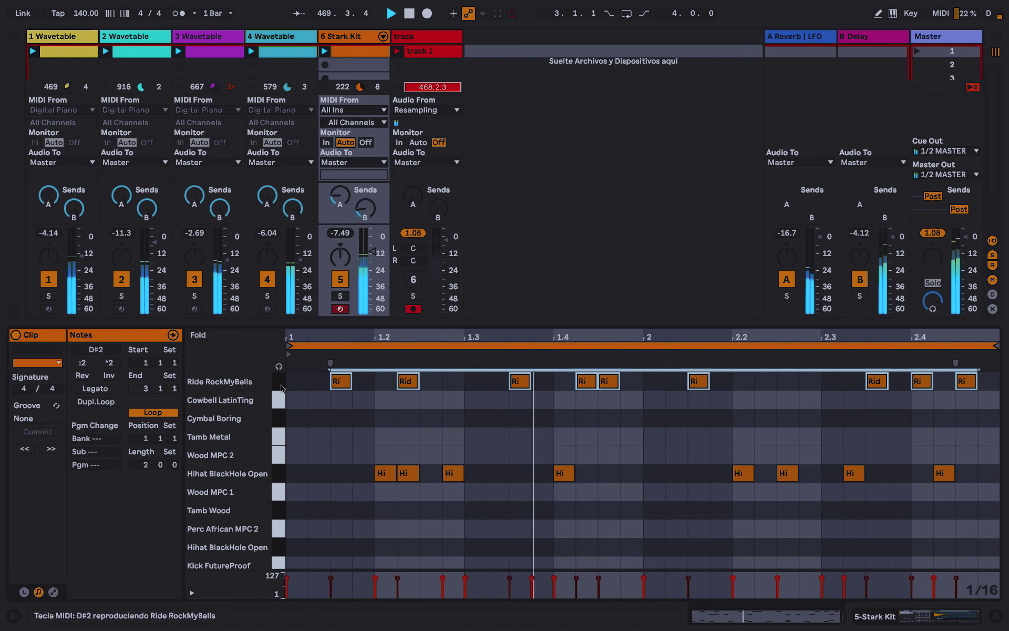
Draw varied velocities for the Ride RockMyBells and upper Hihat BlackHole Open notes in the Stark Kit clip
key("b")
left_click_drag(342, 588, 422, 594)
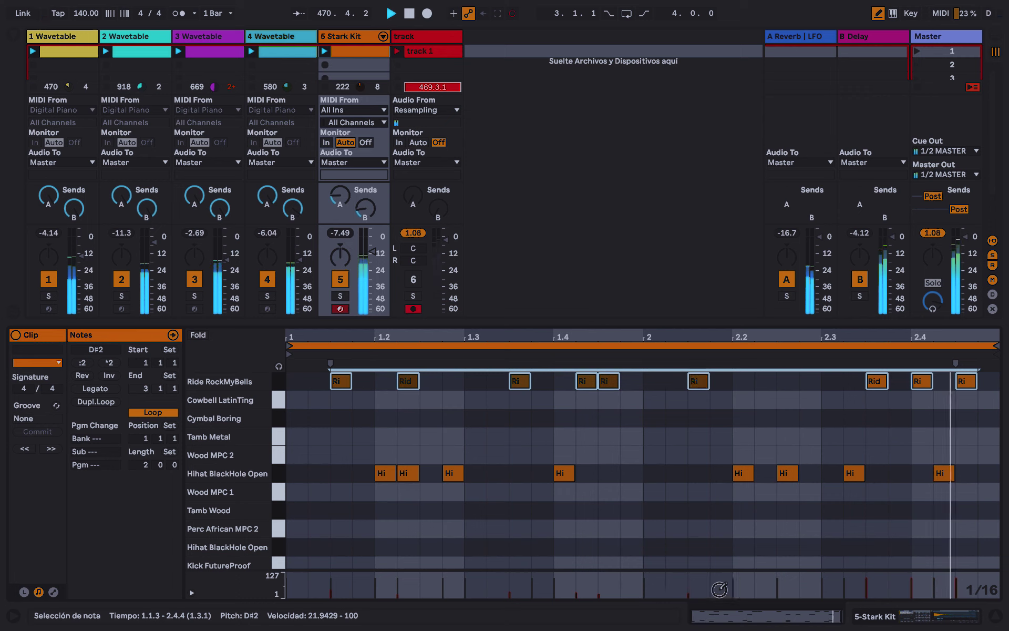
left_click(276, 475)
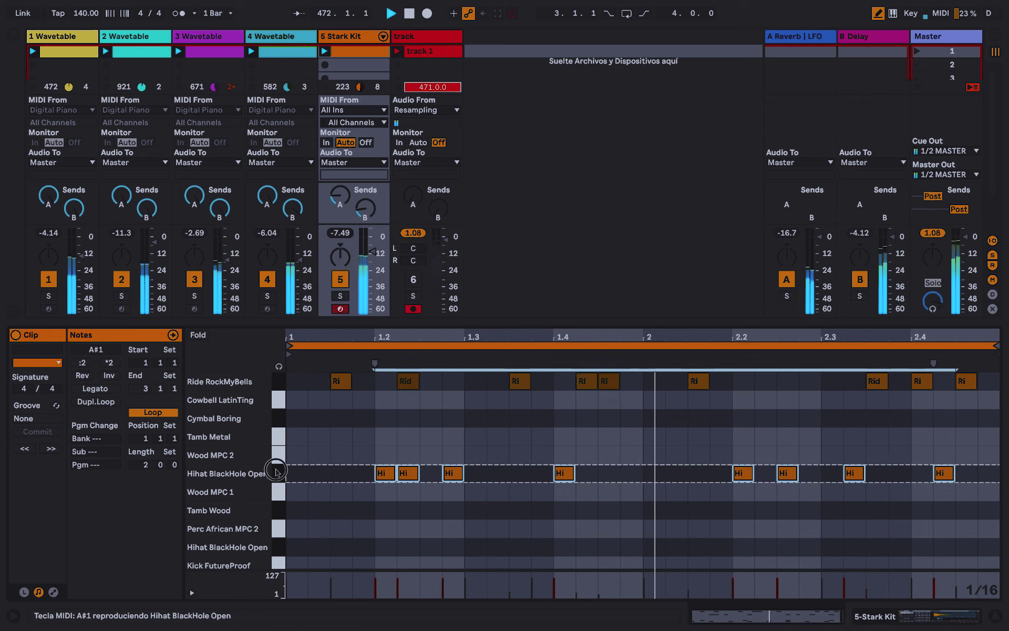
mouse_move(392, 594)
left_mouse_down()
mouse_move(434, 585)
mouse_move(479, 588)
mouse_move(407, 585)
mouse_move(577, 577)
mouse_move(828, 587)
mouse_move(573, 581)
left_mouse_up()
left_click_drag(825, 575, 957, 583)
key("b")
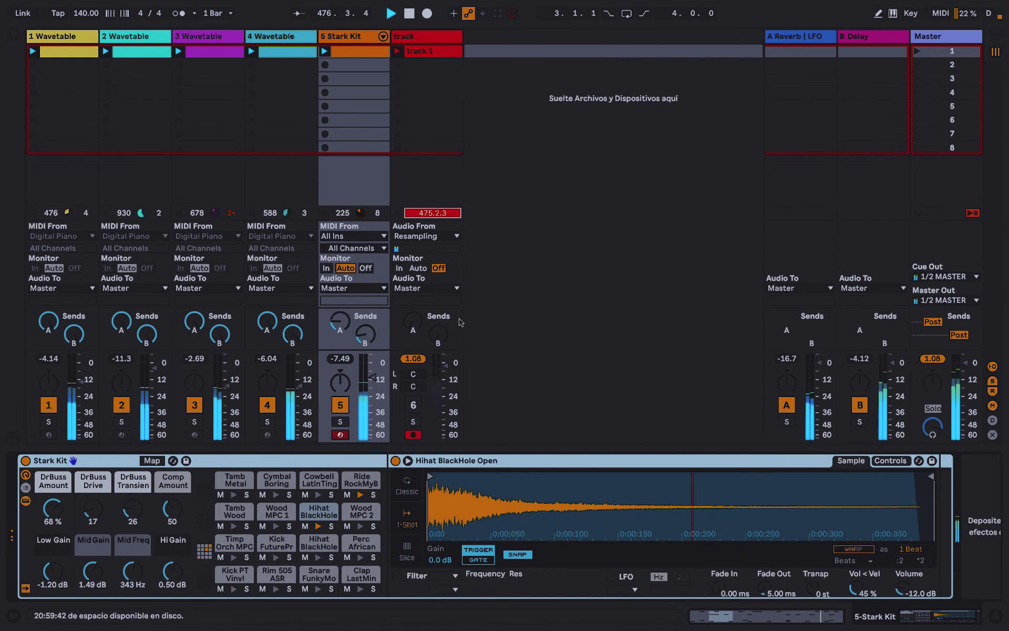
Raise track 5's delay send to -23.2 dB and increase its volume slightly
left_click_drag(362, 337, 363, 317)
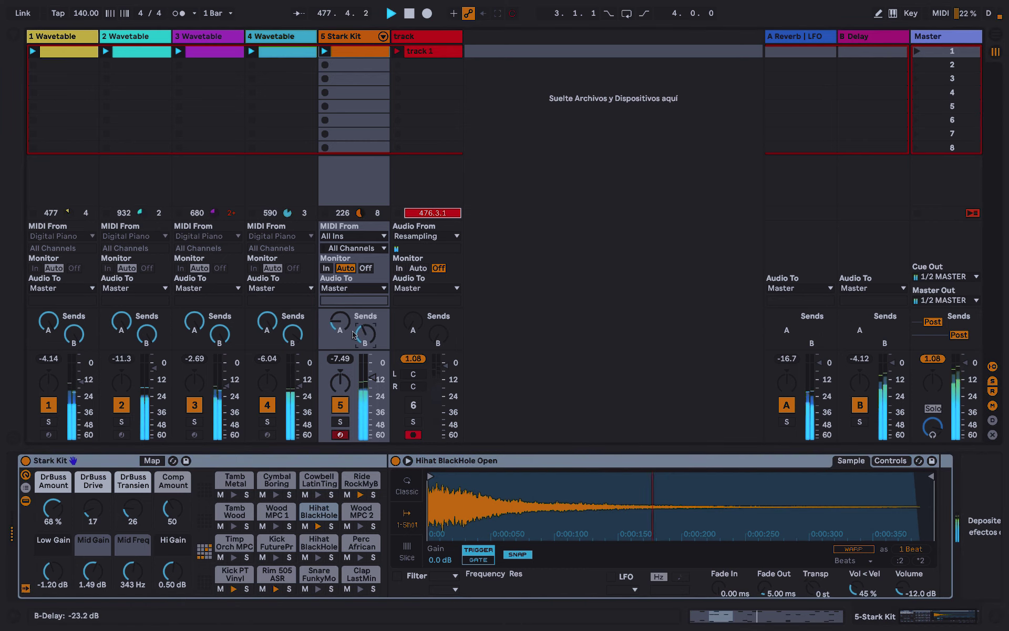
left_click_drag(372, 375, 374, 371)
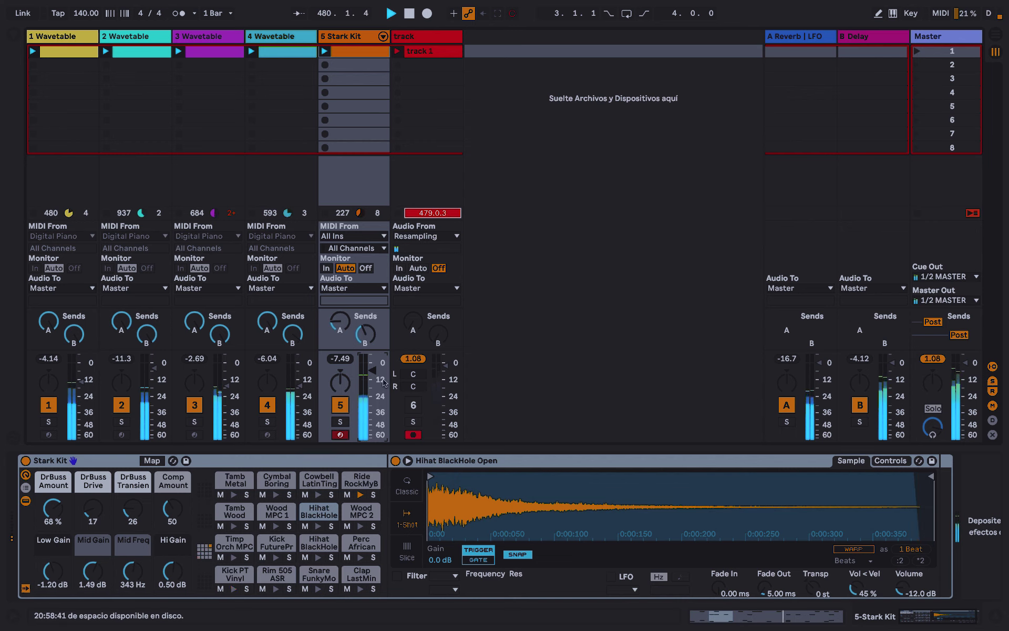
Return both channels of return B's Delay to Sync, with 95 % feedback, 26 % right offset and 100 % dry/wet
left_click(875, 186)
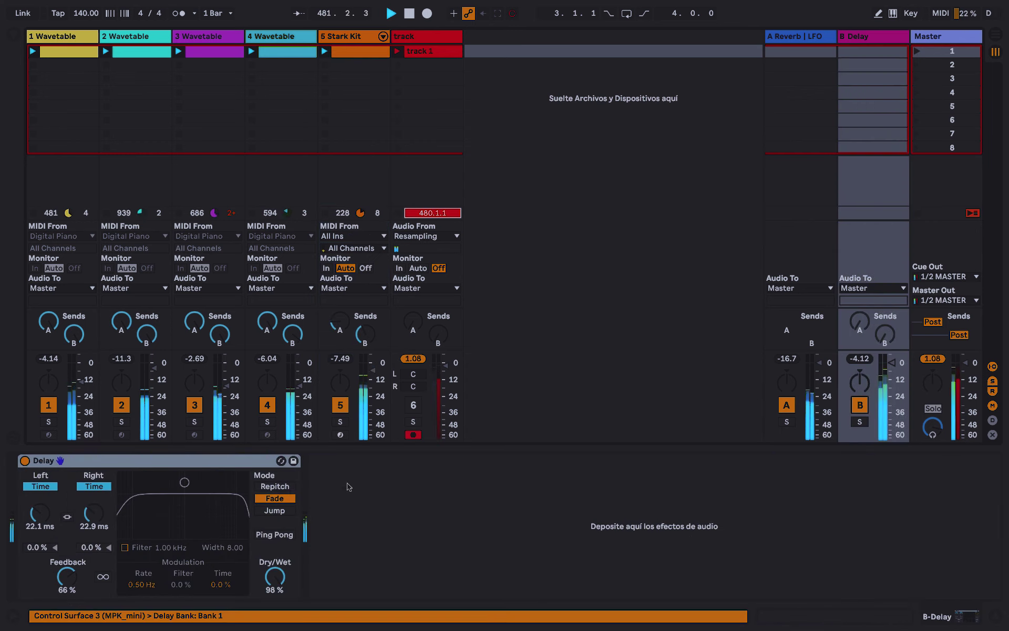
left_click(94, 486)
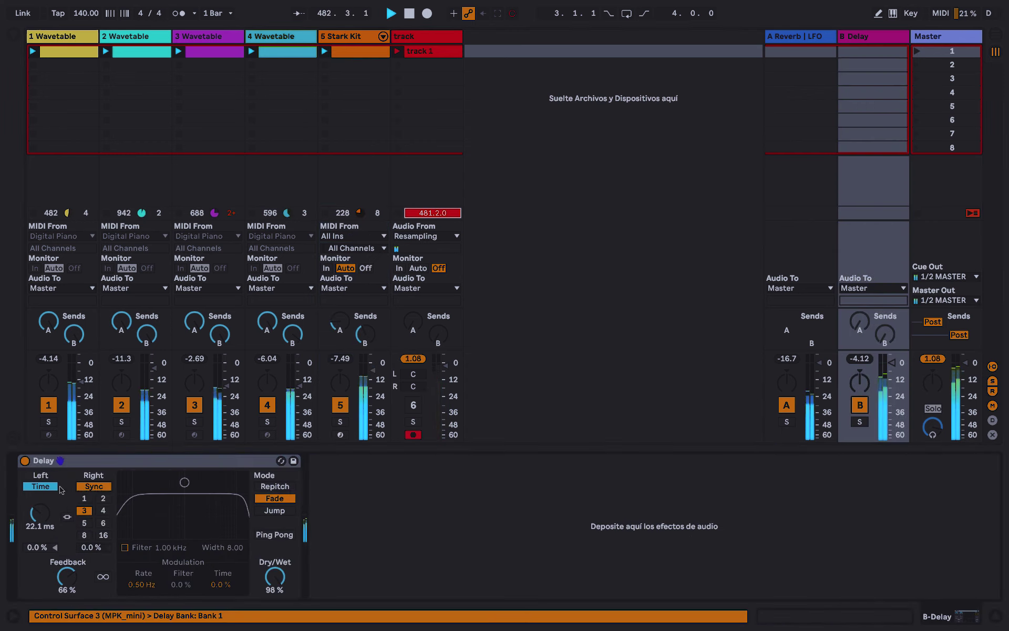
left_click(41, 486)
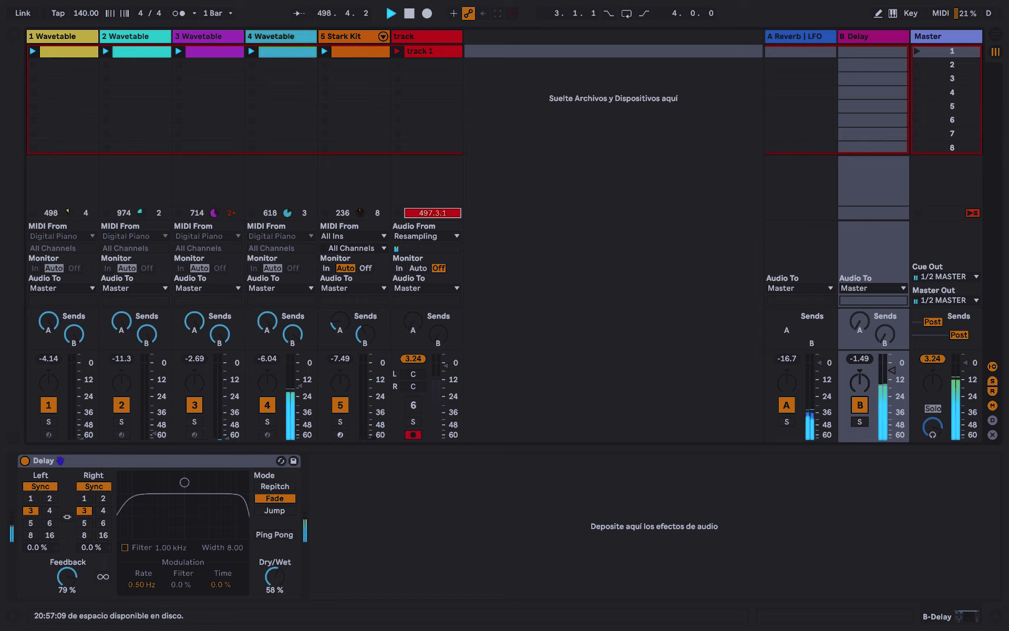
left_click_drag(67, 577, 92, 534)
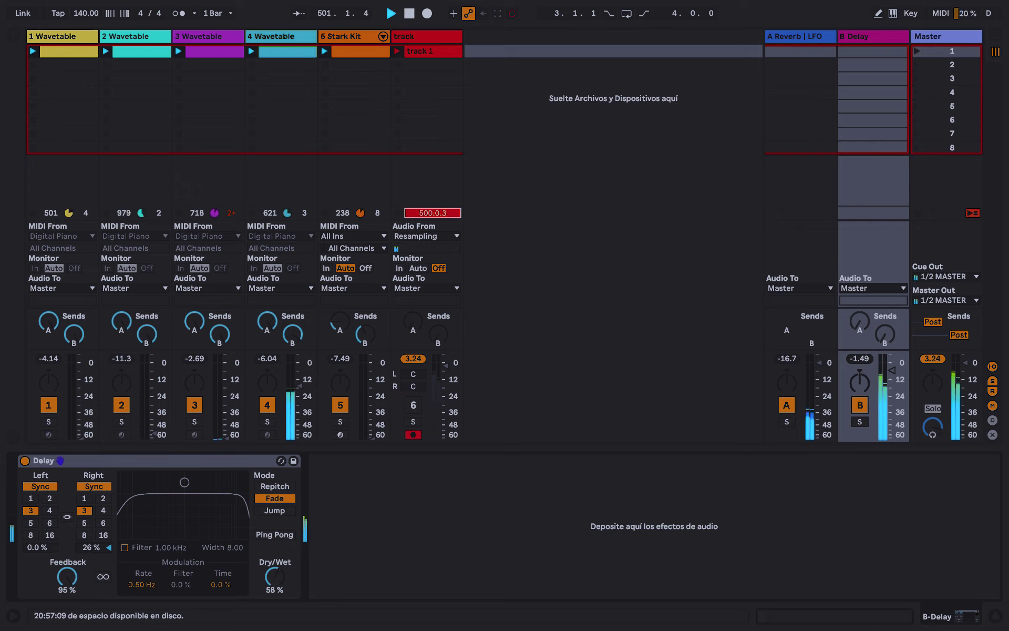
left_click_drag(269, 566, 269, 525)
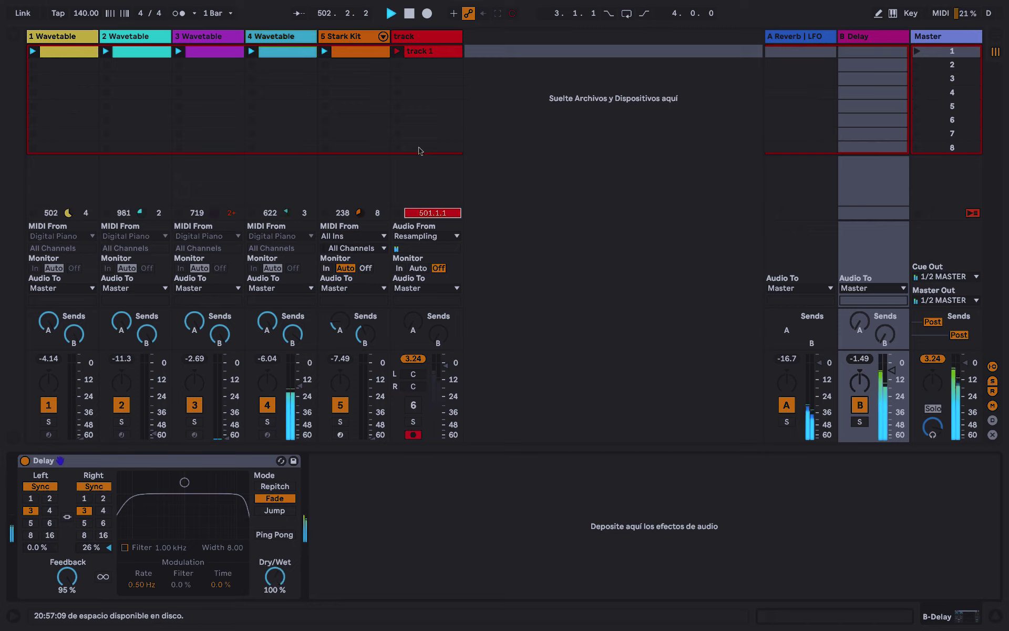